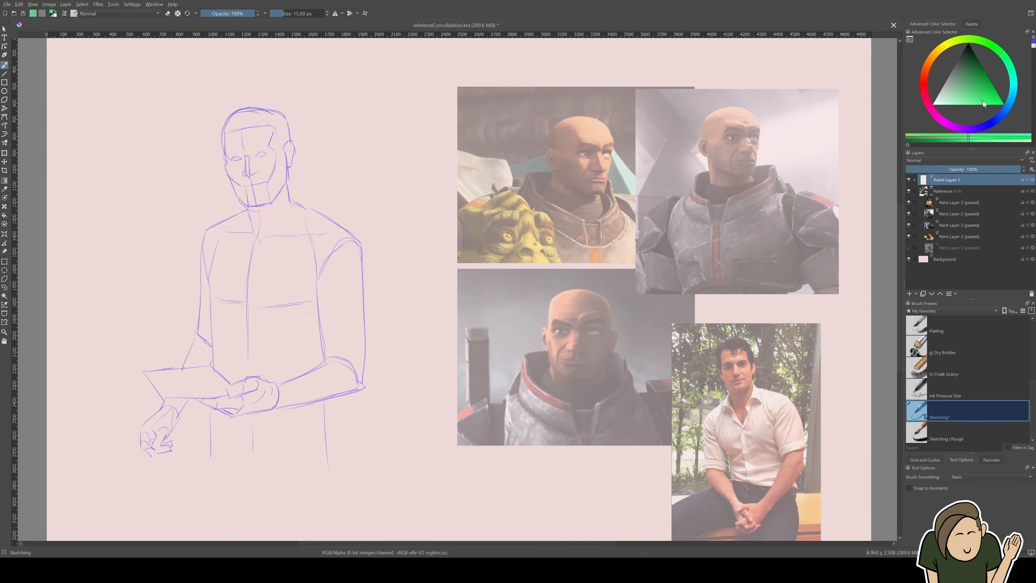
Step: Add a paint layer with a darker green brush colour and reduce the opacity of the purple sketch on Paint Layer 1
{"action": "left_click_drag", "start_coordinate": [984, 104], "coordinate": [985, 93]}
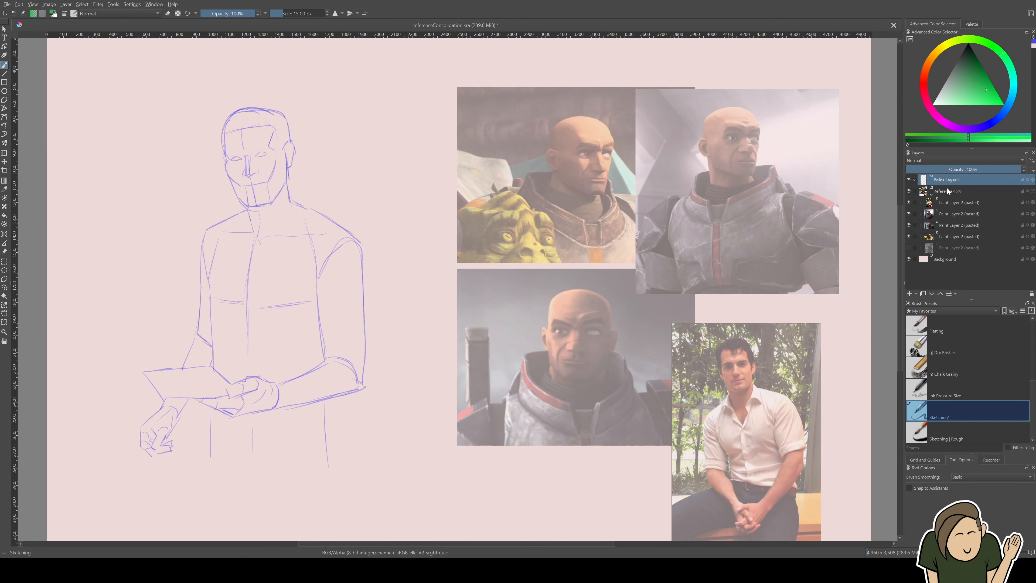
{"action": "left_click", "coordinate": [909, 294]}
{"action": "scroll", "coordinate": [439, 303], "scroll_direction": "up", "scroll_amount": 1}
{"action": "mouse_move", "coordinate": [353, 311]}
{"action": "left_mouse_down"}
{"action": "mouse_move", "coordinate": [438, 303]}
{"action": "mouse_move", "coordinate": [423, 299]}
{"action": "left_mouse_up"}
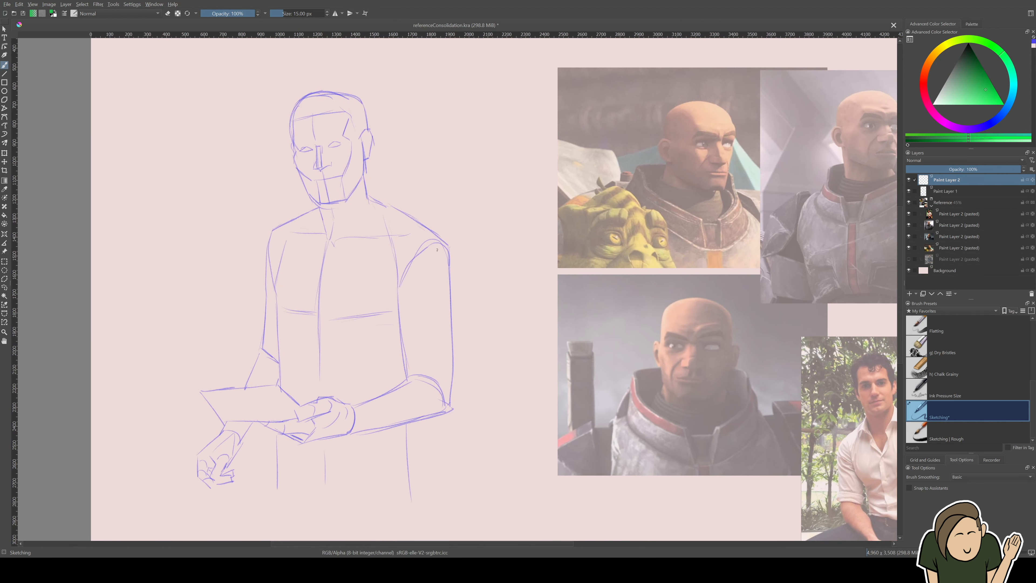
{"action": "key", "text": "Page_Down"}
{"action": "left_click_drag", "start_coordinate": [999, 170], "coordinate": [964, 185]}
{"action": "key", "text": "Page_Up"}
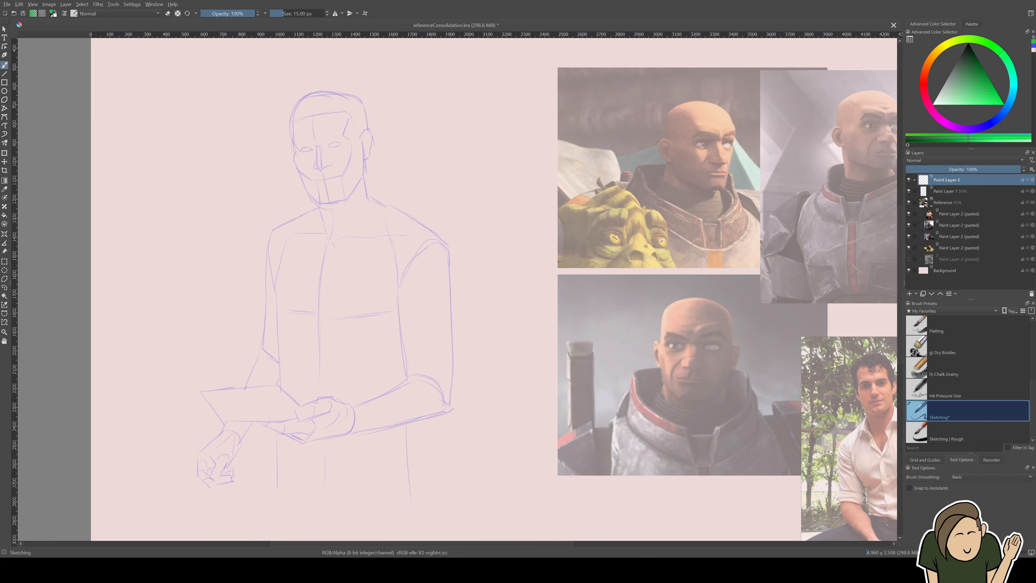
{"action": "left_click", "coordinate": [986, 81]}
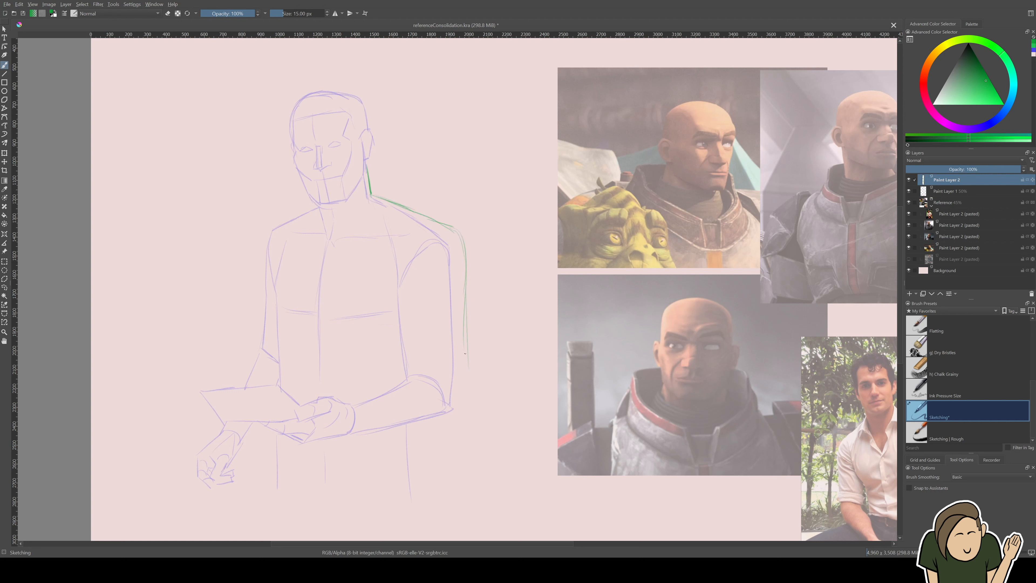
Step: Sketch a bulkier torso in green over the purple mannequin, with broader shoulders, chest lines, centre line and thicker arms
{"action": "left_click_drag", "start_coordinate": [412, 354], "coordinate": [446, 232]}
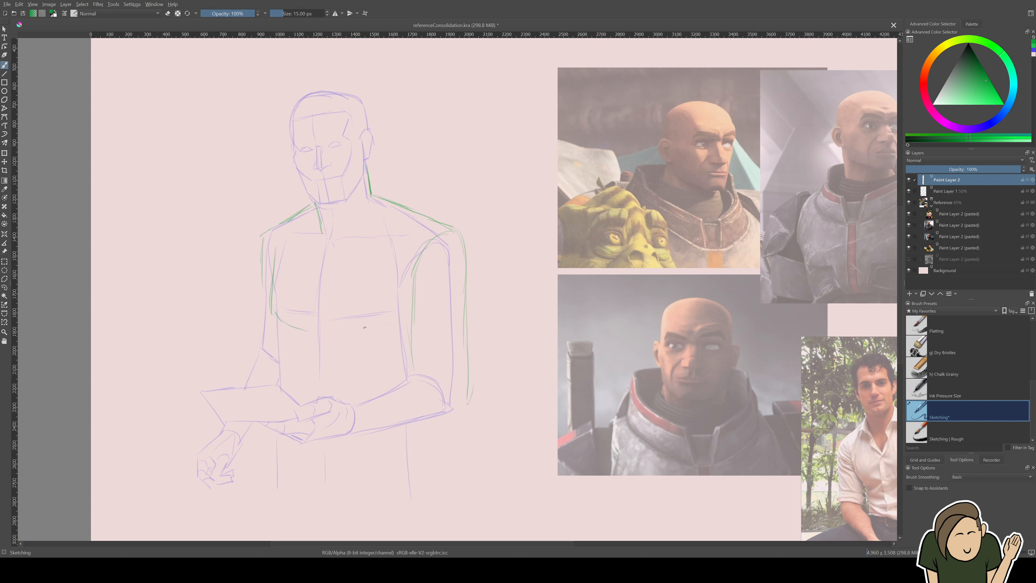
{"action": "left_click_drag", "start_coordinate": [331, 246], "coordinate": [321, 389]}
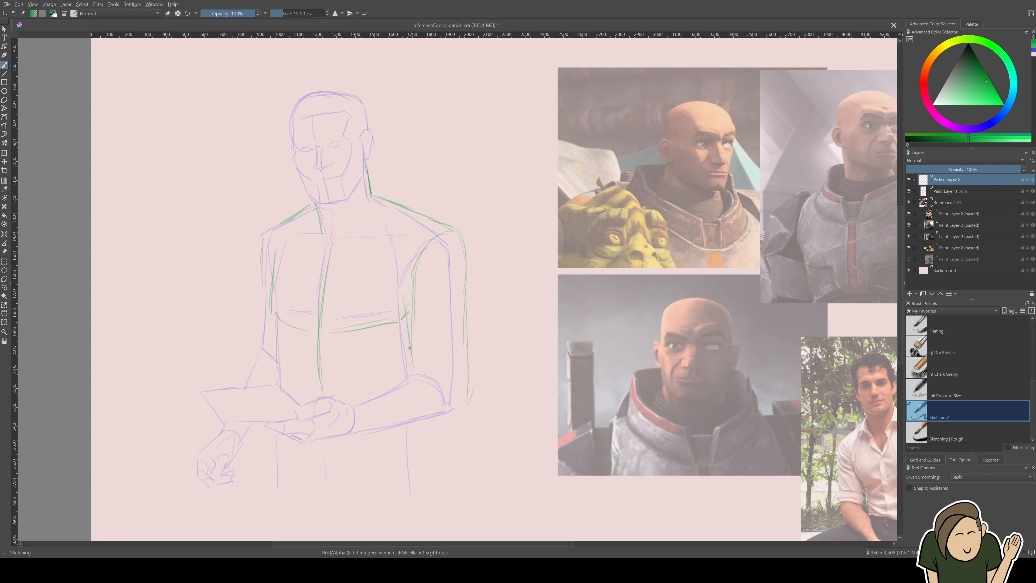
{"action": "left_click_drag", "start_coordinate": [414, 369], "coordinate": [462, 405]}
{"action": "left_click_drag", "start_coordinate": [350, 434], "coordinate": [459, 413]}
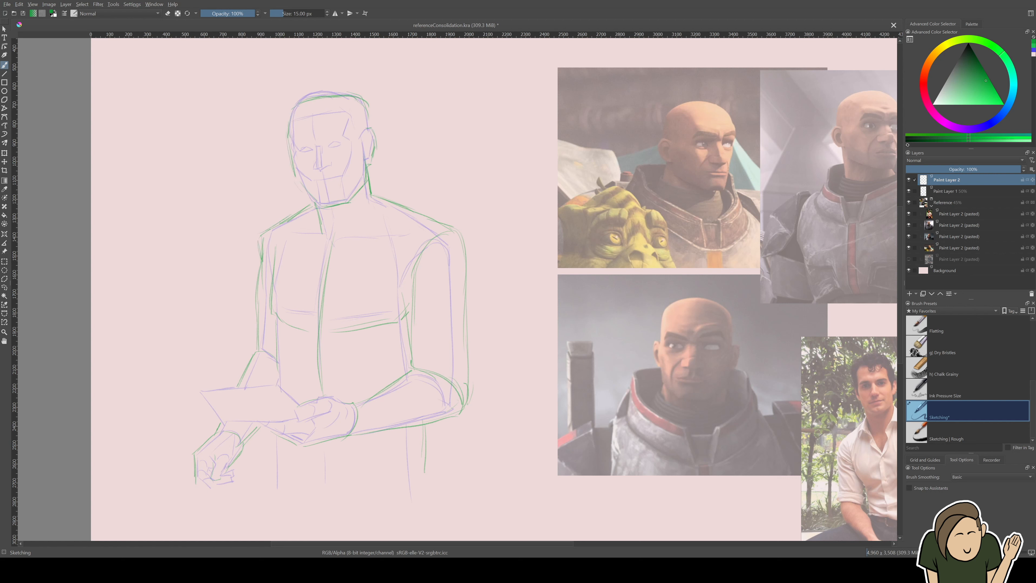
Step: Add the green face planes and centre line to the head, plus the chest edge and waist lines of the mannequin
{"action": "mouse_move", "coordinate": [313, 117]}
{"action": "left_mouse_down"}
{"action": "mouse_move", "coordinate": [329, 208]}
{"action": "mouse_move", "coordinate": [326, 194]}
{"action": "left_mouse_up"}
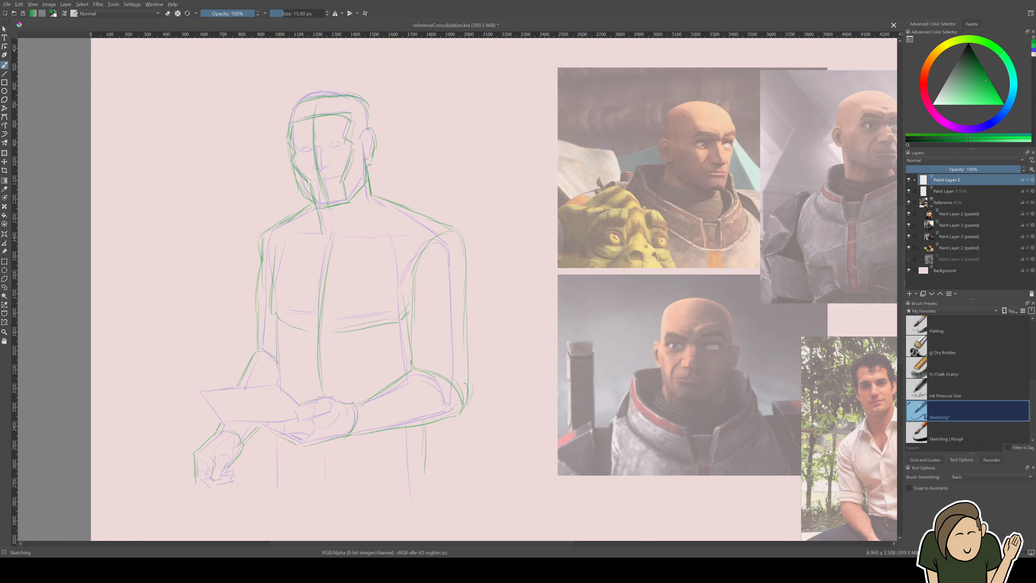
{"action": "left_click_drag", "start_coordinate": [415, 304], "coordinate": [406, 301]}
{"action": "left_click_drag", "start_coordinate": [270, 434], "coordinate": [272, 474]}
{"action": "left_click_drag", "start_coordinate": [415, 433], "coordinate": [418, 486]}
{"action": "left_click_drag", "start_coordinate": [414, 438], "coordinate": [420, 485]}
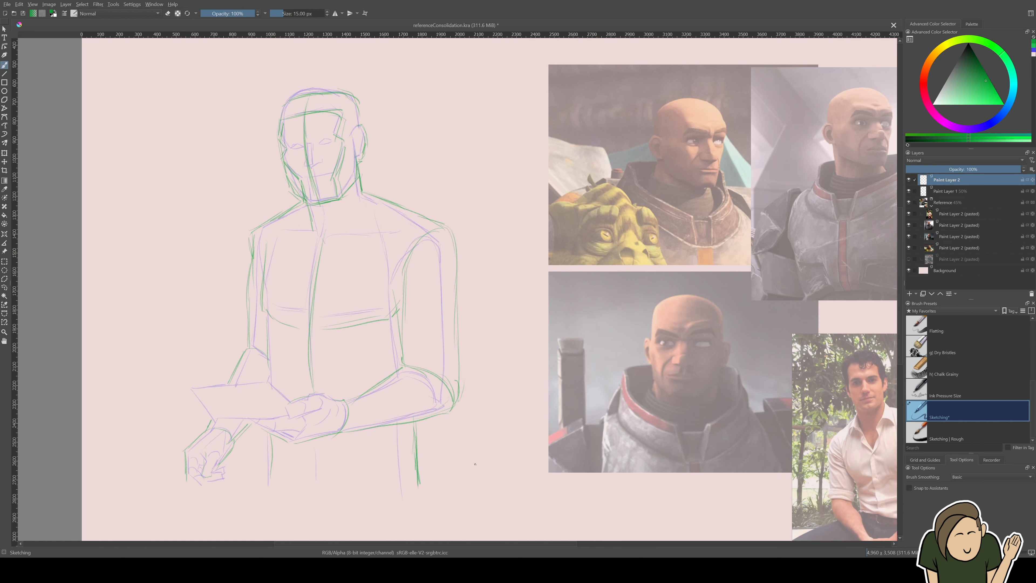
Step: Compare against the purple sketch and trace the edges of the paper in the mannequin's hands in green
{"action": "left_click", "coordinate": [909, 191]}
{"action": "left_click", "coordinate": [909, 191]}
{"action": "left_click_drag", "start_coordinate": [192, 389], "coordinate": [215, 420]}
{"action": "left_click_drag", "start_coordinate": [193, 389], "coordinate": [268, 381]}
{"action": "left_click_drag", "start_coordinate": [268, 382], "coordinate": [288, 405]}
Step: Lower the opacity of Paint Layer 1 to 20% and hide both sketch layers
{"action": "left_click", "coordinate": [939, 192]}
{"action": "left_click_drag", "start_coordinate": [964, 169], "coordinate": [926, 169]}
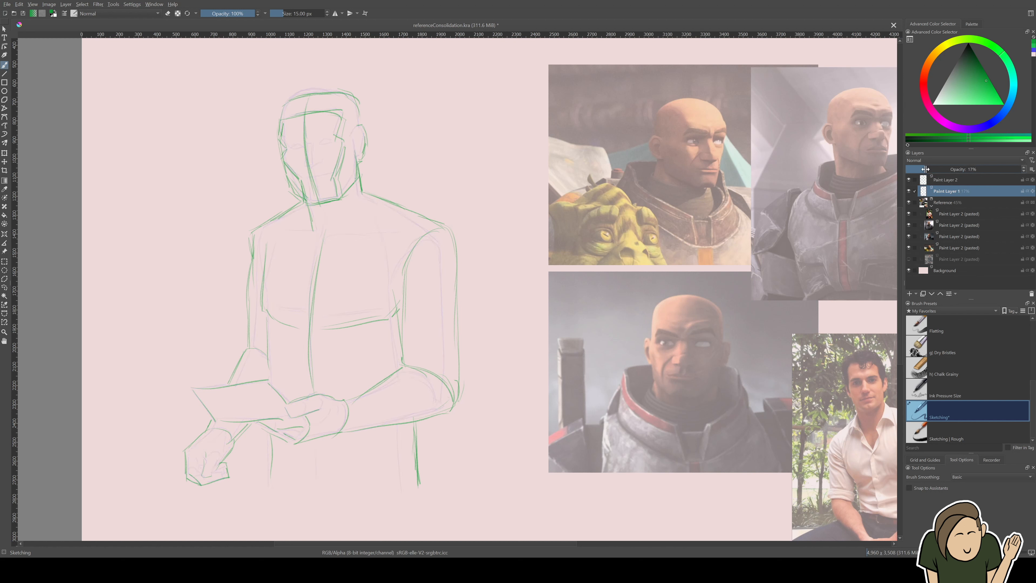
{"action": "left_click", "coordinate": [909, 180]}
{"action": "left_click", "coordinate": [909, 191]}
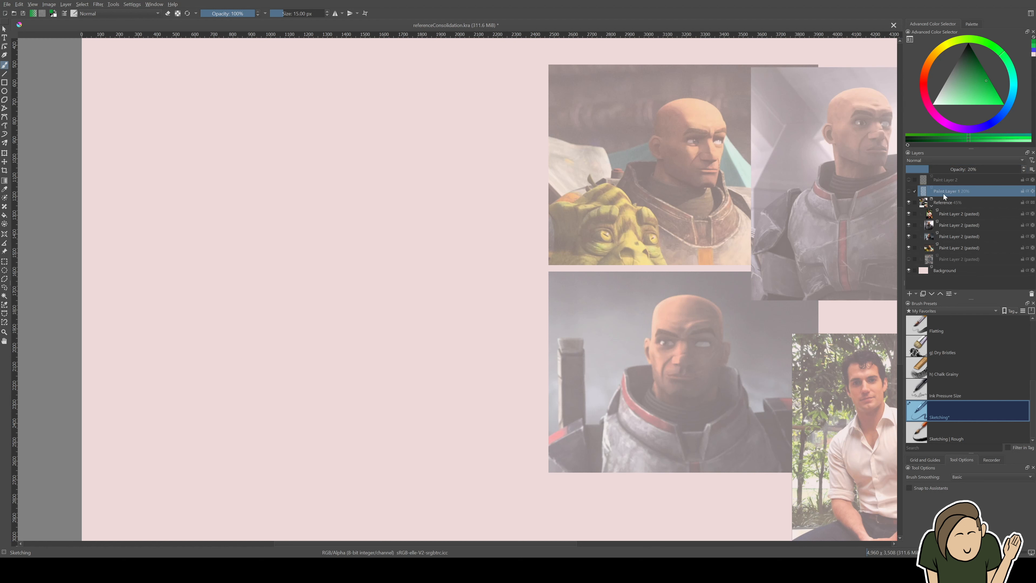
Step: Duplicate Paint Layer 1, show the copy and set its opacity to 100%
{"action": "key", "text": "ctrl+j"}
{"action": "left_click", "coordinate": [909, 191]}
{"action": "left_click_drag", "start_coordinate": [979, 169], "coordinate": [1022, 169]}
Step: Liquify the purple sketch to broaden its shoulders, arms and jaw and adjust the hand, and save the document
{"action": "key", "text": "ctrl+t"}
{"action": "left_click", "coordinate": [949, 490]}
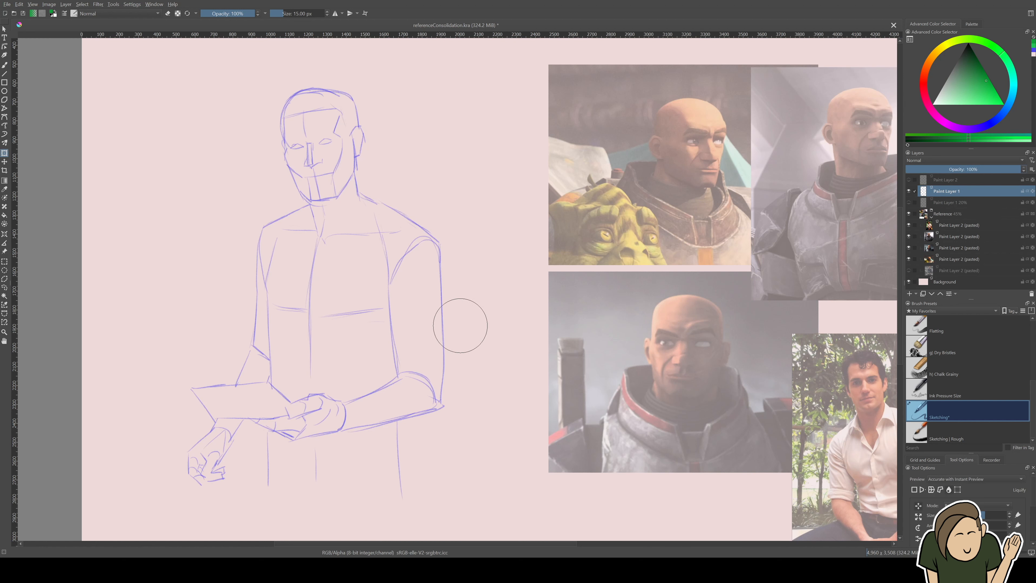
{"action": "mouse_move", "coordinate": [289, 161]}
{"action": "left_mouse_down"}
{"action": "mouse_move", "coordinate": [323, 94]}
{"action": "mouse_move", "coordinate": [302, 161]}
{"action": "mouse_move", "coordinate": [324, 105]}
{"action": "mouse_move", "coordinate": [329, 132]}
{"action": "mouse_move", "coordinate": [398, 208]}
{"action": "mouse_move", "coordinate": [346, 229]}
{"action": "mouse_move", "coordinate": [248, 324]}
{"action": "mouse_move", "coordinate": [321, 285]}
{"action": "mouse_move", "coordinate": [444, 326]}
{"action": "mouse_move", "coordinate": [394, 481]}
{"action": "mouse_move", "coordinate": [306, 435]}
{"action": "mouse_move", "coordinate": [410, 396]}
{"action": "mouse_move", "coordinate": [412, 266]}
{"action": "left_mouse_up"}
{"action": "left_click_drag", "start_coordinate": [258, 273], "coordinate": [251, 250]}
{"action": "key", "text": "bracketleft"}
{"action": "mouse_move", "coordinate": [304, 223]}
{"action": "left_mouse_down"}
{"action": "mouse_move", "coordinate": [324, 222]}
{"action": "mouse_move", "coordinate": [308, 196]}
{"action": "left_mouse_up"}
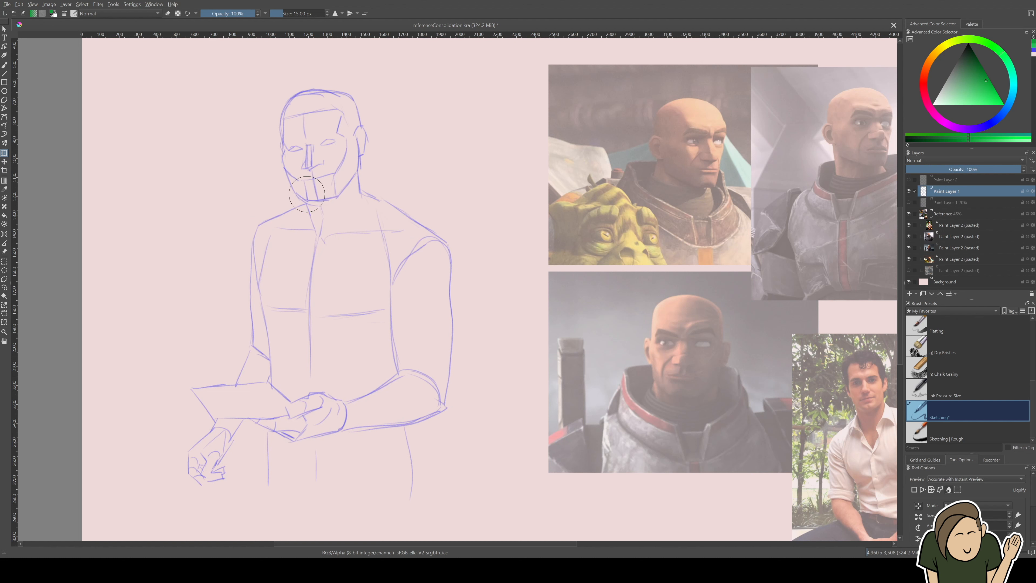
{"action": "left_click_drag", "start_coordinate": [252, 365], "coordinate": [249, 372]}
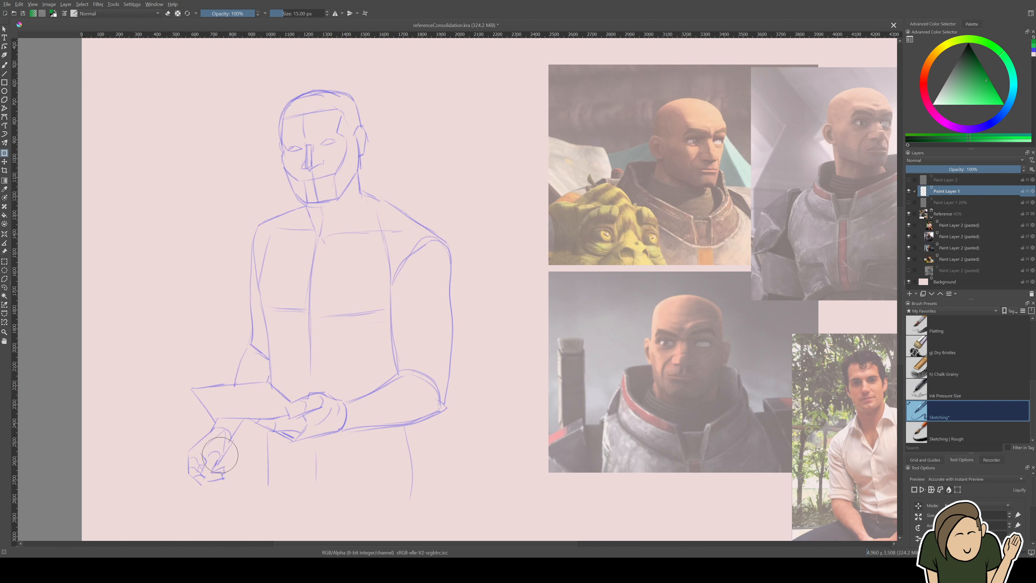
{"action": "left_click_drag", "start_coordinate": [221, 457], "coordinate": [205, 458]}
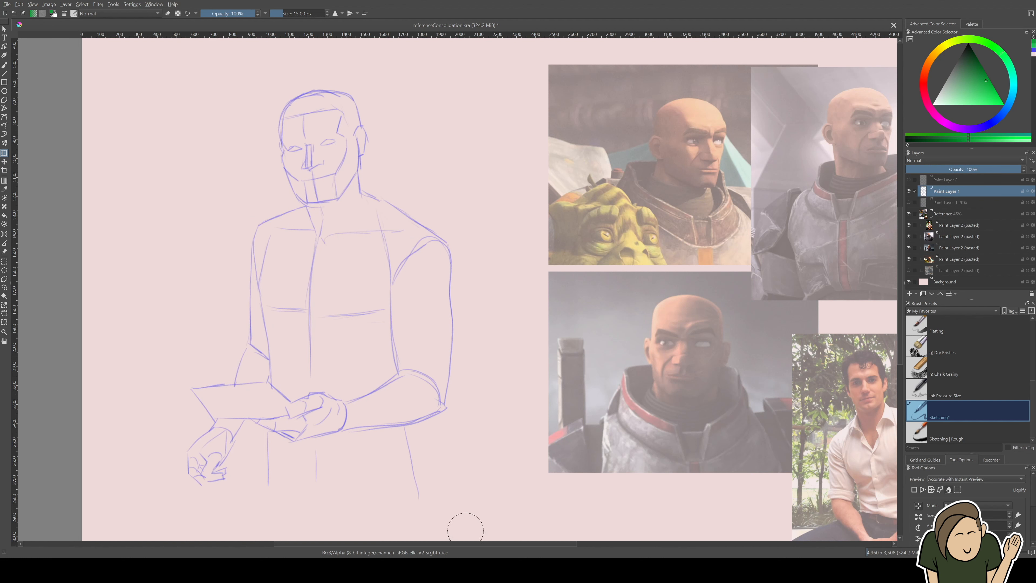
{"action": "key", "text": "minus"}
{"action": "key", "text": "ctrl+s"}
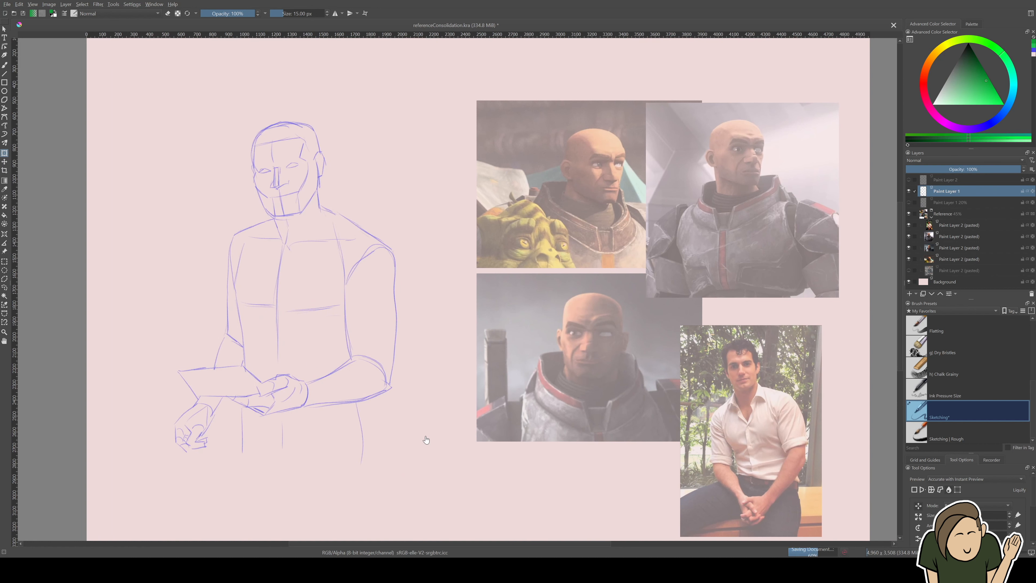
Step: Show the green mannequin on Paint Layer 2 and move it away from the purple one
{"action": "left_click", "coordinate": [909, 179]}
{"action": "left_click", "coordinate": [946, 180]}
{"action": "scroll", "coordinate": [577, 278], "scroll_direction": "down", "scroll_amount": 1}
{"action": "key", "text": "t"}
{"action": "mouse_move", "coordinate": [349, 338]}
{"action": "left_mouse_down"}
{"action": "mouse_move", "coordinate": [405, 305]}
{"action": "mouse_move", "coordinate": [403, 282]}
{"action": "left_mouse_up"}
Step: Move the purple mannequin on Paint Layer 1 to the left side of the canvas and scale it down with Transform
{"action": "left_click", "coordinate": [947, 191]}
{"action": "mouse_move", "coordinate": [344, 391]}
{"action": "left_mouse_down"}
{"action": "mouse_move", "coordinate": [298, 456]}
{"action": "mouse_move", "coordinate": [293, 445]}
{"action": "left_mouse_up"}
{"action": "key", "text": "ctrl+t"}
{"action": "left_click_drag", "start_coordinate": [349, 488], "coordinate": [307, 421]}
{"action": "left_click_drag", "start_coordinate": [266, 382], "coordinate": [264, 285]}
{"action": "scroll", "coordinate": [369, 274], "scroll_direction": "up", "scroll_amount": 1}
{"action": "left_click_drag", "start_coordinate": [370, 275], "coordinate": [368, 325]}
Step: Transform the green mannequin on Paint Layer 2 to stand beside the purple one at a matching size
{"action": "left_click", "coordinate": [954, 179]}
{"action": "left_click", "coordinate": [438, 337]}
{"action": "left_click_drag", "start_coordinate": [234, 438], "coordinate": [300, 384]}
{"action": "mouse_move", "coordinate": [410, 316]}
{"action": "left_mouse_down"}
{"action": "mouse_move", "coordinate": [232, 351]}
{"action": "mouse_move", "coordinate": [224, 335]}
{"action": "mouse_move", "coordinate": [403, 334]}
{"action": "left_mouse_up"}
{"action": "key", "text": "Return"}
Step: Add a new paint layer above the Mannequin group and choose a crimson pink brush colour
{"action": "key", "text": "b"}
{"action": "mouse_move", "coordinate": [429, 439]}
{"action": "left_mouse_down"}
{"action": "mouse_move", "coordinate": [386, 403]}
{"action": "mouse_move", "coordinate": [231, 481]}
{"action": "left_mouse_up"}
{"action": "scroll", "coordinate": [386, 405], "scroll_direction": "down", "scroll_amount": 1}
{"action": "scroll", "coordinate": [386, 408], "scroll_direction": "up", "scroll_amount": 1}
{"action": "key", "text": "Insert"}
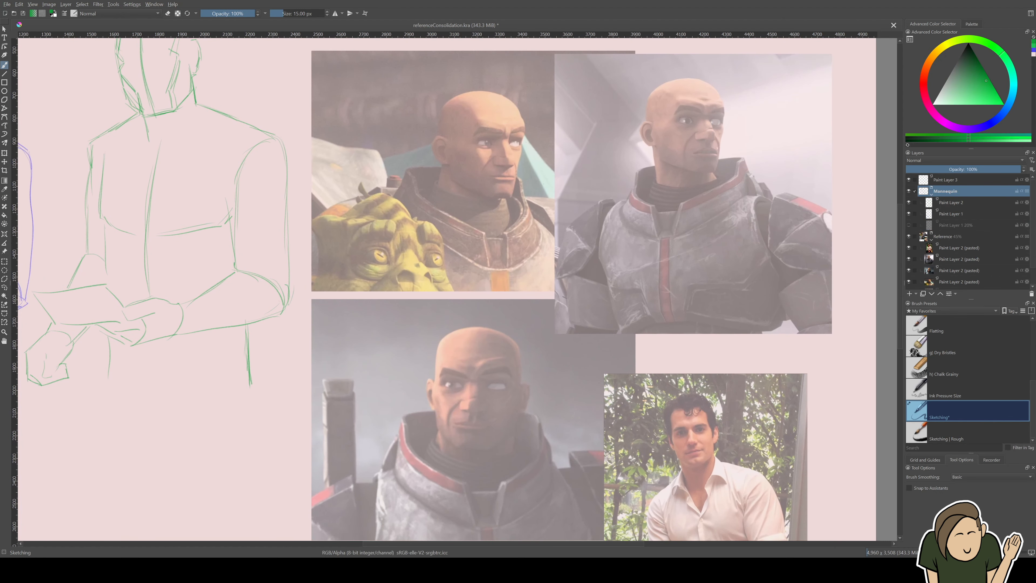
{"action": "left_click", "coordinate": [945, 181]}
{"action": "left_click_drag", "start_coordinate": [942, 50], "coordinate": [928, 104]}
{"action": "left_click", "coordinate": [978, 97]}
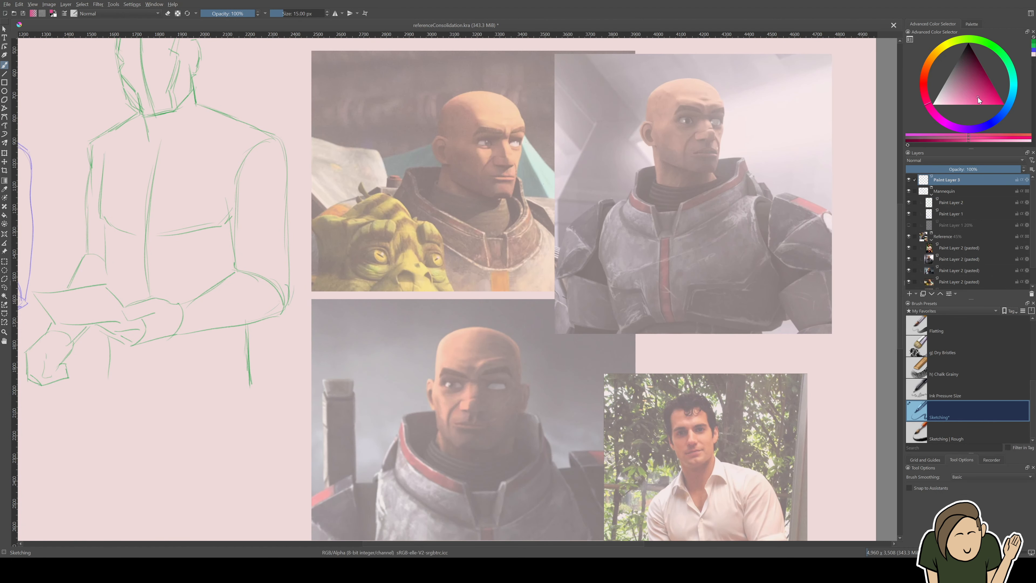
Step: Trace the bald head in the upper-left reference in purple, including skull, jaw, ear, brows, eyes, nose and mouth
{"action": "scroll", "coordinate": [499, 190], "scroll_direction": "up", "scroll_amount": 1}
{"action": "left_click_drag", "start_coordinate": [498, 189], "coordinate": [425, 265]}
{"action": "scroll", "coordinate": [425, 265], "scroll_direction": "up", "scroll_amount": 1}
{"action": "mouse_move", "coordinate": [379, 120]}
{"action": "left_mouse_down"}
{"action": "mouse_move", "coordinate": [330, 187]}
{"action": "mouse_move", "coordinate": [354, 225]}
{"action": "mouse_move", "coordinate": [394, 121]}
{"action": "mouse_move", "coordinate": [457, 166]}
{"action": "mouse_move", "coordinate": [444, 262]}
{"action": "mouse_move", "coordinate": [349, 226]}
{"action": "left_mouse_up"}
{"action": "left_click", "coordinate": [955, 127]}
{"action": "left_click", "coordinate": [991, 92]}
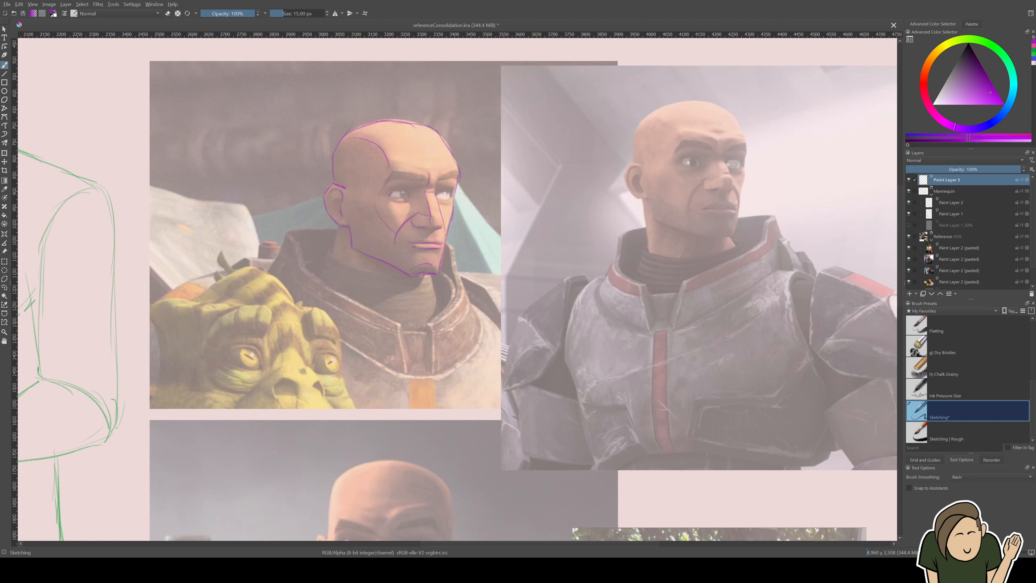
{"action": "left_click_drag", "start_coordinate": [438, 178], "coordinate": [458, 169]}
{"action": "left_click_drag", "start_coordinate": [388, 180], "coordinate": [423, 178]}
{"action": "left_click_drag", "start_coordinate": [396, 160], "coordinate": [427, 169]}
Step: Trace the neck, jaw and far side of the face in the upper-right reference in red
{"action": "left_click_drag", "start_coordinate": [431, 328], "coordinate": [338, 322]}
{"action": "left_click_drag", "start_coordinate": [554, 236], "coordinate": [549, 197]}
{"action": "left_click_drag", "start_coordinate": [961, 116], "coordinate": [925, 95]}
{"action": "mouse_move", "coordinate": [548, 194]}
{"action": "left_mouse_down"}
{"action": "mouse_move", "coordinate": [555, 240]}
{"action": "mouse_move", "coordinate": [613, 233]}
{"action": "left_mouse_up"}
{"action": "left_click_drag", "start_coordinate": [614, 233], "coordinate": [640, 233]}
{"action": "left_click_drag", "start_coordinate": [640, 233], "coordinate": [647, 195]}
{"action": "left_click_drag", "start_coordinate": [652, 137], "coordinate": [647, 194]}
Step: Trace the skull and ear of the upper-right reference head, finishing its red facial lines
{"action": "left_click_drag", "start_coordinate": [540, 156], "coordinate": [553, 105]}
{"action": "mouse_move", "coordinate": [549, 109]}
{"action": "left_mouse_down"}
{"action": "mouse_move", "coordinate": [589, 95]}
{"action": "mouse_move", "coordinate": [648, 128]}
{"action": "left_mouse_up"}
{"action": "left_click_drag", "start_coordinate": [534, 156], "coordinate": [540, 191]}
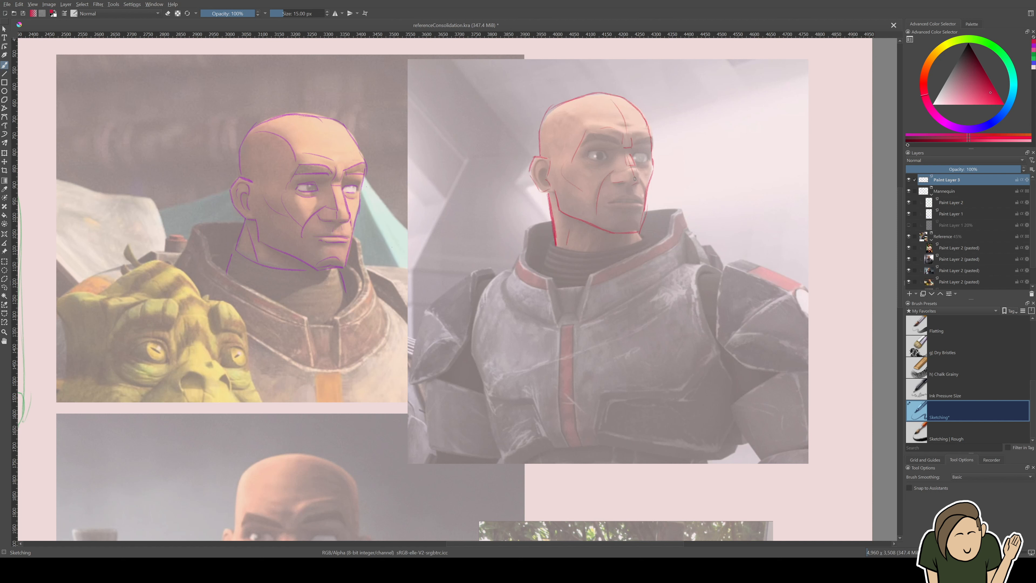
{"action": "left_click", "coordinate": [336, 248], "text": "ctrl"}
{"action": "left_click", "coordinate": [572, 157], "text": "ctrl"}
Step: Trace the front-facing head in the lower reference in teal green, including the facial features and neck
{"action": "scroll", "coordinate": [574, 348], "scroll_direction": "down", "scroll_amount": 2}
{"action": "scroll", "coordinate": [560, 338], "scroll_direction": "up", "scroll_amount": 3}
{"action": "left_click_drag", "start_coordinate": [953, 42], "coordinate": [971, 39]}
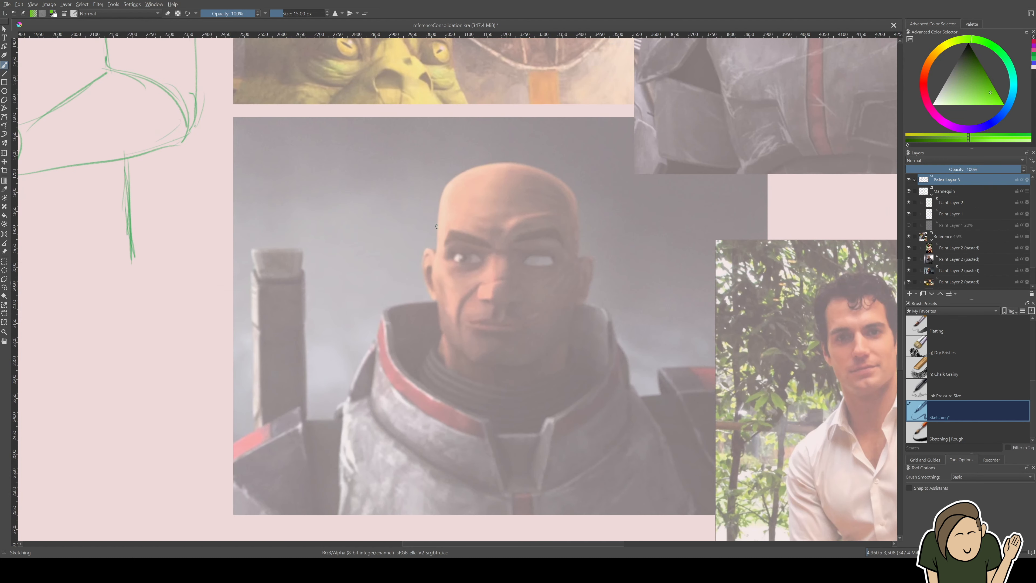
{"action": "left_click", "coordinate": [1012, 73]}
{"action": "left_click_drag", "start_coordinate": [494, 306], "coordinate": [494, 320]}
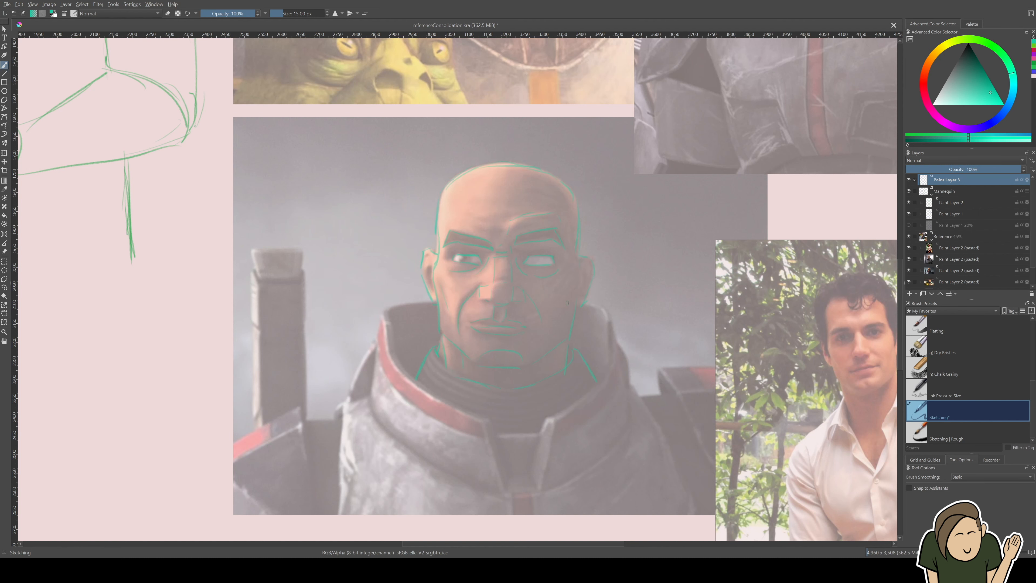
{"action": "mouse_move", "coordinate": [530, 383]}
{"action": "left_mouse_down"}
{"action": "mouse_move", "coordinate": [531, 449]}
{"action": "mouse_move", "coordinate": [589, 427]}
{"action": "left_mouse_up"}
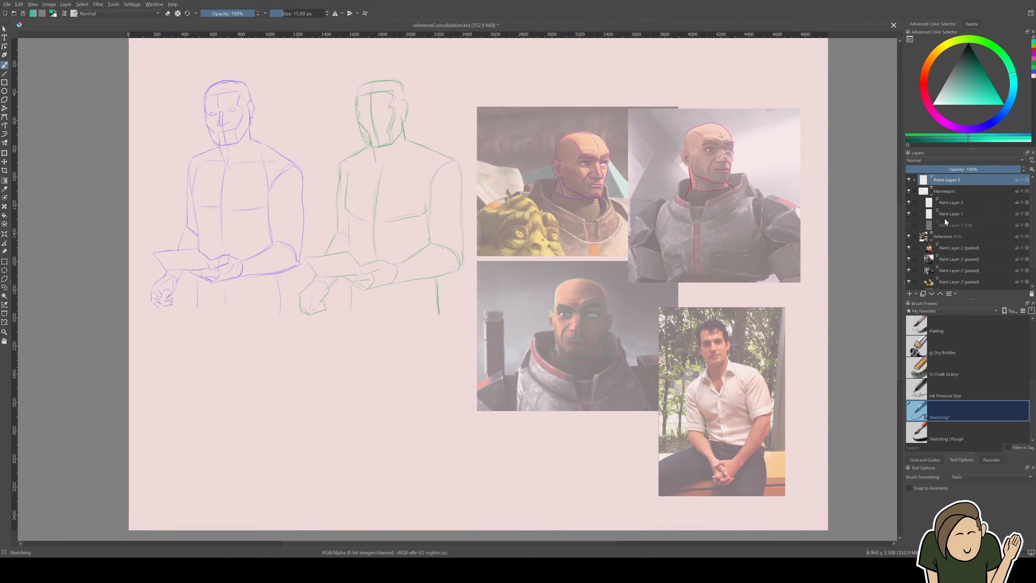
Step: Hide Paint Layer 1 and enlarge the green mannequin on the left side of the canvas
{"action": "left_click", "coordinate": [947, 205]}
{"action": "left_click", "coordinate": [948, 209]}
{"action": "key", "text": "t"}
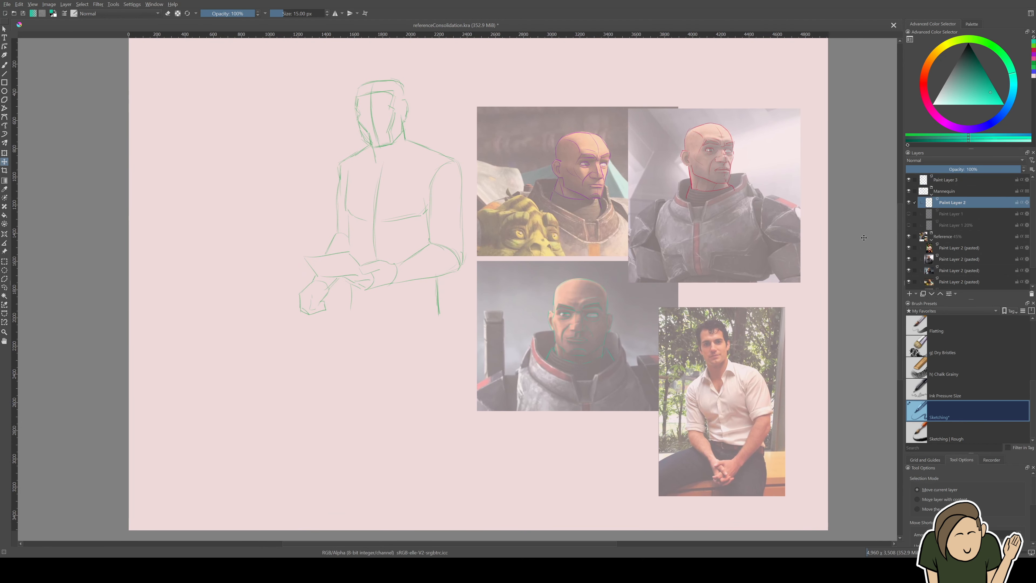
{"action": "left_click_drag", "start_coordinate": [408, 282], "coordinate": [317, 417]}
{"action": "key", "text": "ctrl+t"}
{"action": "left_click_drag", "start_coordinate": [364, 233], "coordinate": [427, 144]}
{"action": "left_click_drag", "start_coordinate": [379, 358], "coordinate": [382, 347]}
{"action": "key", "text": "Return"}
{"action": "left_click_drag", "start_coordinate": [503, 310], "coordinate": [504, 290]}
{"action": "left_click_drag", "start_coordinate": [504, 290], "coordinate": [517, 293]}
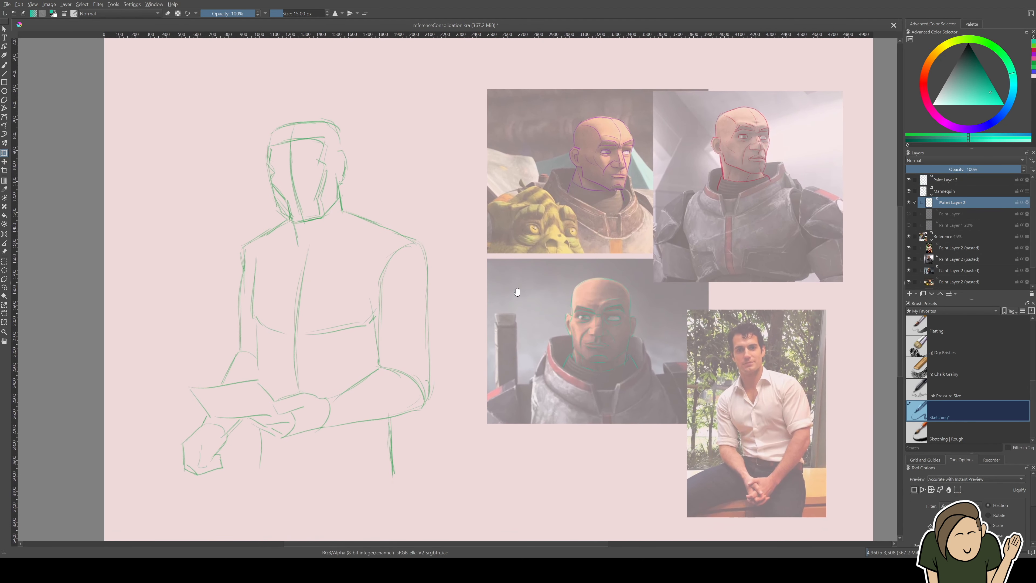
Step: Select the purple head tracing on Paint Layer 3 with a rectangle and cut it to a separate layer
{"action": "left_click", "coordinate": [946, 180]}
{"action": "key", "text": "ctrl+r"}
{"action": "left_click_drag", "start_coordinate": [551, 107], "coordinate": [645, 207]}
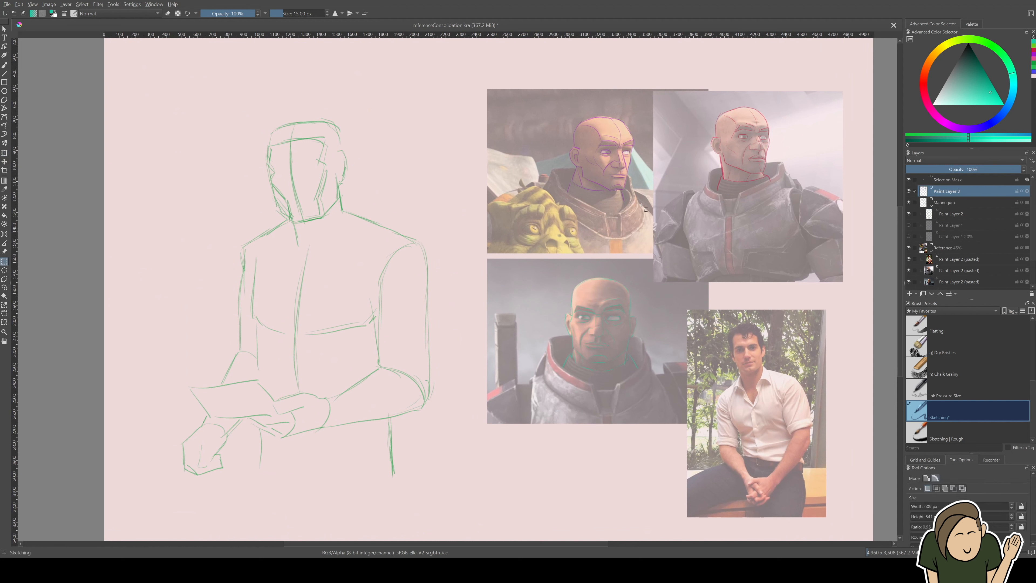
{"action": "key", "text": "ctrl+shift+j"}
Step: Move the purple head tracing onto the mannequin's head and scale it up to fit
{"action": "key", "text": "t"}
{"action": "left_click_drag", "start_coordinate": [628, 163], "coordinate": [326, 203]}
{"action": "key", "text": "ctrl+t"}
{"action": "mouse_move", "coordinate": [333, 155]}
{"action": "left_mouse_down"}
{"action": "mouse_move", "coordinate": [364, 114]}
{"action": "mouse_move", "coordinate": [353, 128]}
{"action": "left_mouse_up"}
{"action": "mouse_move", "coordinate": [331, 213]}
{"action": "left_mouse_down"}
{"action": "mouse_move", "coordinate": [326, 199]}
{"action": "mouse_move", "coordinate": [312, 203]}
{"action": "mouse_move", "coordinate": [344, 207]}
{"action": "mouse_move", "coordinate": [334, 209]}
{"action": "left_mouse_up"}
Step: Lower the opacity of Paint Layer 2 to about 33% and move the purple head to the left of the mannequin's head
{"action": "left_click", "coordinate": [952, 213]}
{"action": "left_click_drag", "start_coordinate": [988, 169], "coordinate": [943, 189]}
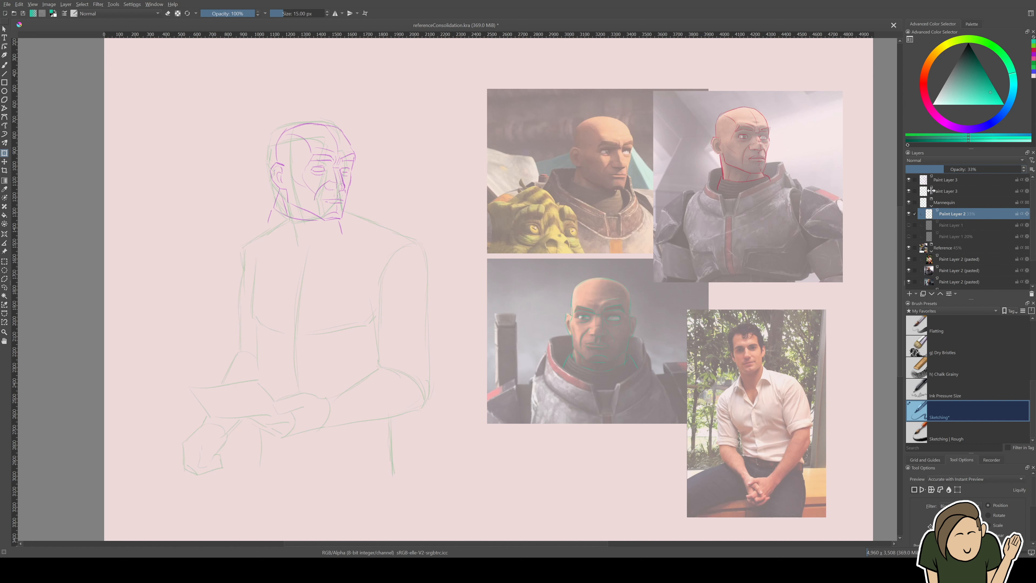
{"action": "left_click", "coordinate": [1024, 168]}
{"action": "left_click", "coordinate": [971, 180]}
{"action": "mouse_move", "coordinate": [336, 207]}
{"action": "left_mouse_down"}
{"action": "mouse_move", "coordinate": [346, 211]}
{"action": "mouse_move", "coordinate": [232, 201]}
{"action": "left_mouse_up"}
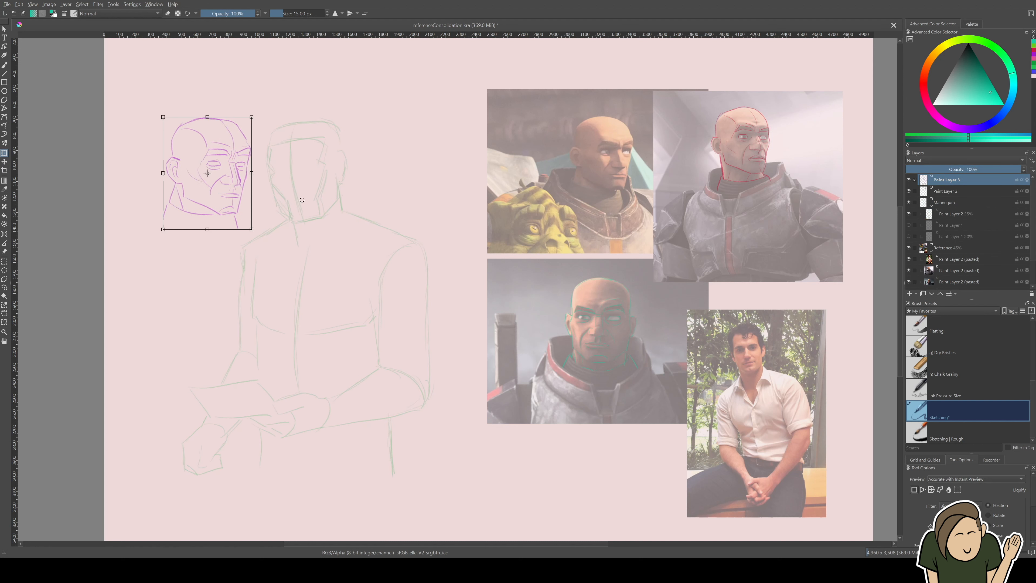
Step: Cut the red head tracing to its own layer and move it over to the mannequin's head
{"action": "left_click", "coordinate": [955, 191]}
{"action": "key", "text": "ctrl+shift+j"}
{"action": "left_click", "coordinate": [955, 191]}
{"action": "mouse_move", "coordinate": [734, 109]}
{"action": "left_mouse_down"}
{"action": "mouse_move", "coordinate": [601, 155]}
{"action": "mouse_move", "coordinate": [288, 154]}
{"action": "mouse_move", "coordinate": [294, 114]}
{"action": "left_mouse_up"}
Step: Scale the red head to the mannequin's proportions and place it to the right of the mannequin's head
{"action": "left_click_drag", "start_coordinate": [316, 177], "coordinate": [302, 186]}
{"action": "left_click_drag", "start_coordinate": [280, 124], "coordinate": [279, 127]}
{"action": "mouse_move", "coordinate": [303, 213]}
{"action": "left_mouse_down"}
{"action": "mouse_move", "coordinate": [335, 202]}
{"action": "mouse_move", "coordinate": [338, 233]}
{"action": "mouse_move", "coordinate": [348, 221]}
{"action": "mouse_move", "coordinate": [421, 210]}
{"action": "left_mouse_up"}
{"action": "key", "text": "b"}
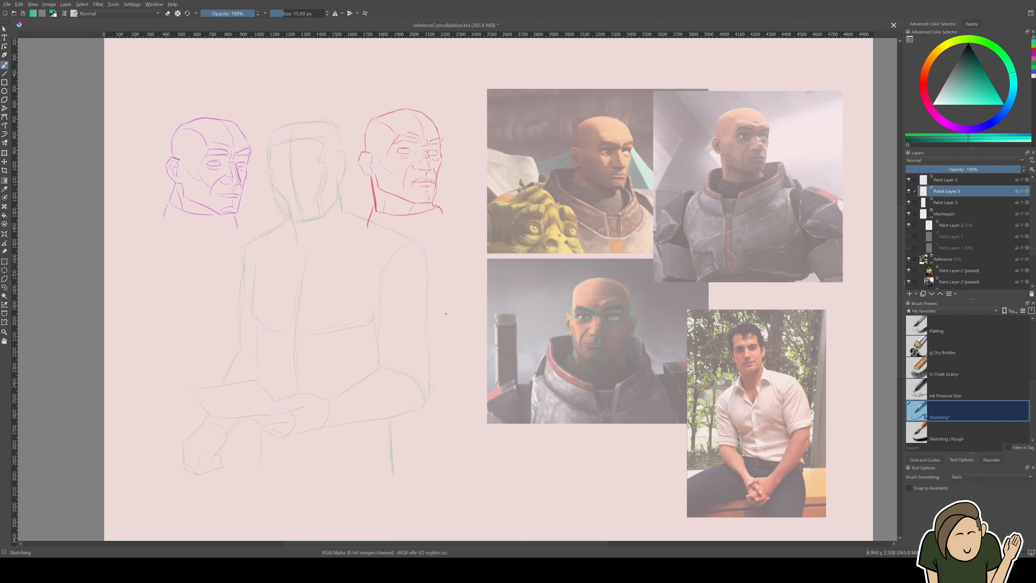
Step: Draw a blue collar ellipse around the base of the mannequin's neck on a new paint layer
{"action": "scroll", "coordinate": [443, 295], "scroll_direction": "up", "scroll_amount": 1}
{"action": "left_click", "coordinate": [946, 179]}
{"action": "left_click", "coordinate": [910, 294]}
{"action": "left_click", "coordinate": [989, 123]}
{"action": "left_click_drag", "start_coordinate": [257, 221], "coordinate": [327, 221]}
{"action": "left_click_drag", "start_coordinate": [264, 231], "coordinate": [328, 213]}
Step: Duplicate the enlarged purple head and place the copy over the upper-left reference portrait
{"action": "left_click", "coordinate": [947, 203]}
{"action": "key", "text": "t"}
{"action": "left_click", "coordinate": [947, 191]}
{"action": "mouse_move", "coordinate": [175, 219]}
{"action": "left_mouse_down"}
{"action": "mouse_move", "coordinate": [176, 232]}
{"action": "mouse_move", "coordinate": [634, 200]}
{"action": "mouse_move", "coordinate": [200, 229]}
{"action": "left_mouse_up"}
{"action": "key", "text": "ctrl+j"}
{"action": "key", "text": "r"}
{"action": "left_click", "coordinate": [199, 213]}
{"action": "left_click_drag", "start_coordinate": [126, 181], "coordinate": [173, 215]}
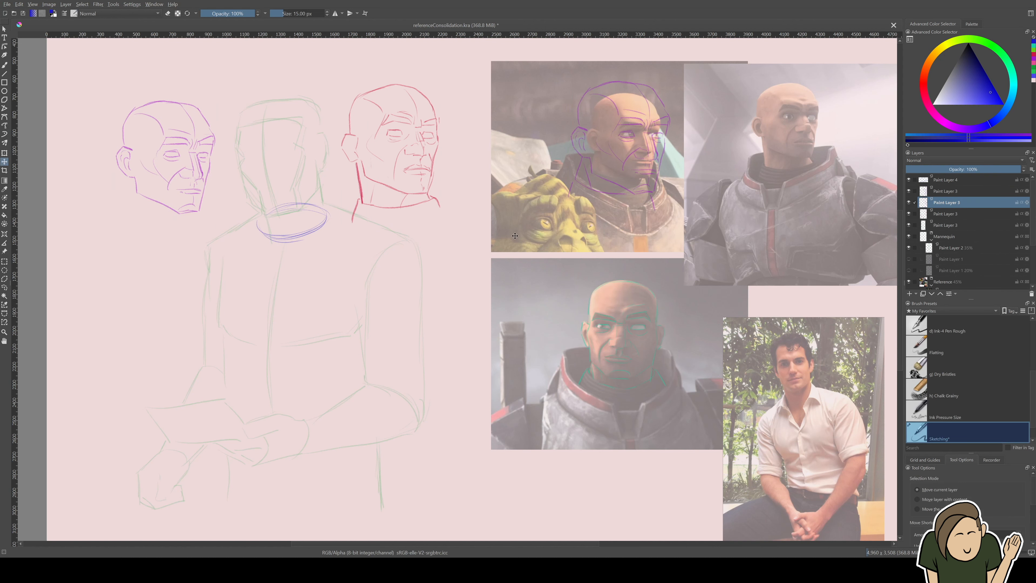
Step: Duplicate the enlarged red head and place the copy over the upper-right reference portrait
{"action": "key", "text": "r"}
{"action": "left_click", "coordinate": [361, 187]}
{"action": "key", "text": "ctrl+j"}
{"action": "left_click_drag", "start_coordinate": [361, 188], "coordinate": [764, 186]}
Step: Select the red head beside the mannequin and move it on top of the purple head
{"action": "key", "text": "r"}
{"action": "left_click", "coordinate": [379, 171]}
{"action": "mouse_move", "coordinate": [379, 171]}
{"action": "left_mouse_down"}
{"action": "mouse_move", "coordinate": [377, 180]}
{"action": "mouse_move", "coordinate": [423, 215]}
{"action": "mouse_move", "coordinate": [424, 159]}
{"action": "mouse_move", "coordinate": [375, 131]}
{"action": "left_mouse_up"}
{"action": "key", "text": "slash"}
{"action": "key", "text": "slash"}
{"action": "key", "text": "t"}
{"action": "left_click_drag", "start_coordinate": [413, 237], "coordinate": [189, 243]}
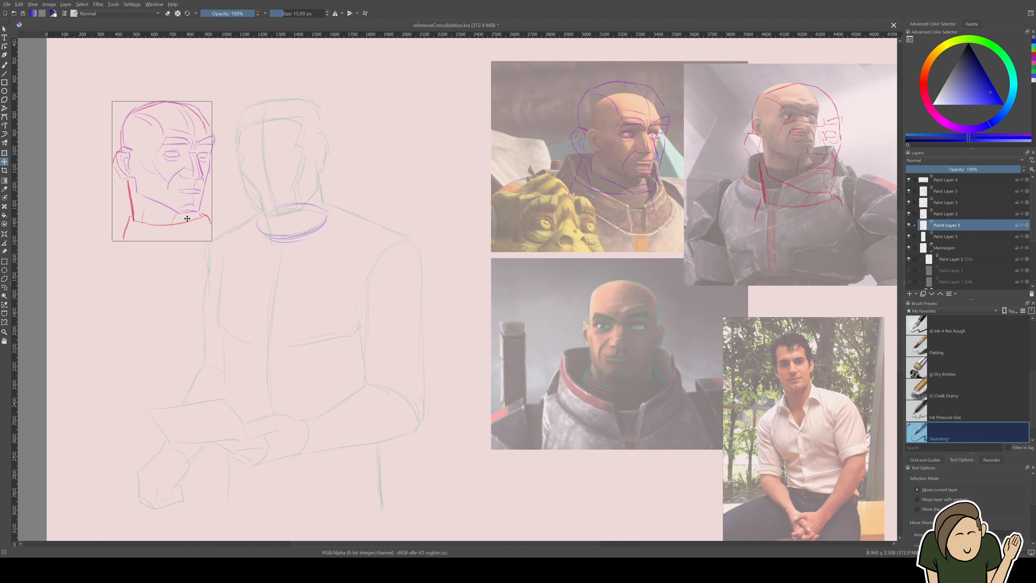
Step: Undo the last three edits and erase overlapping lines on the combined head beside the mannequin
{"action": "key", "text": "ctrl+z"}
{"action": "key", "text": "ctrl+z"}
{"action": "key", "text": "ctrl+z"}
{"action": "key", "text": "slash"}
{"action": "mouse_move", "coordinate": [372, 175]}
{"action": "left_mouse_down"}
{"action": "mouse_move", "coordinate": [424, 161]}
{"action": "mouse_move", "coordinate": [369, 152]}
{"action": "mouse_move", "coordinate": [148, 159]}
{"action": "left_mouse_up"}
{"action": "key", "text": "slash"}
Step: Group the purple and red head layers and adjust the combined head's size and position beside the mannequin
{"action": "key", "text": "ctrl+t"}
{"action": "scroll", "coordinate": [118, 94], "scroll_direction": "up", "scroll_amount": 1}
{"action": "left_click_drag", "start_coordinate": [222, 351], "coordinate": [237, 349]}
{"action": "scroll", "coordinate": [237, 348], "scroll_direction": "down", "scroll_amount": 2}
{"action": "key", "text": "ctrl+g"}
{"action": "mouse_move", "coordinate": [229, 268]}
{"action": "left_mouse_down"}
{"action": "mouse_move", "coordinate": [326, 268]}
{"action": "mouse_move", "coordinate": [204, 239]}
{"action": "left_mouse_up"}
{"action": "key", "text": "Return"}
Step: Reorder the traced head layers below the head group, hide all three, and select the blue collar layer
{"action": "left_click", "coordinate": [947, 179]}
{"action": "key", "text": "b"}
{"action": "left_click_drag", "start_coordinate": [946, 191], "coordinate": [947, 230]}
{"action": "left_click_drag", "start_coordinate": [909, 224], "coordinate": [909, 259]}
{"action": "left_click", "coordinate": [909, 259]}
{"action": "left_click", "coordinate": [946, 180]}
{"action": "left_click_drag", "start_coordinate": [939, 226], "coordinate": [929, 230]}
{"action": "left_click", "coordinate": [946, 180]}
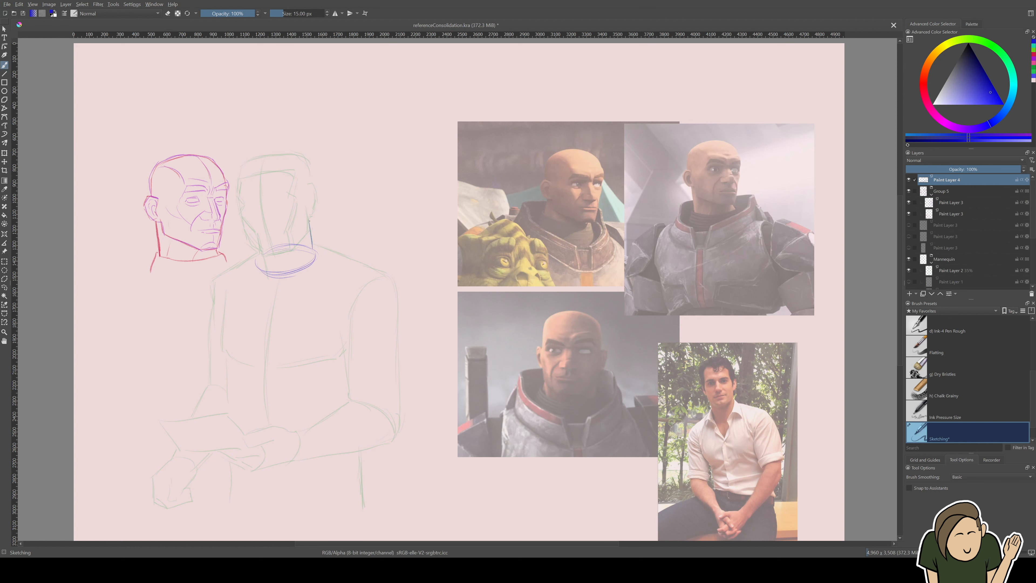
Step: Move the combined head onto the mannequin's neck so that it sits inside the blue collar
{"action": "key", "text": "t"}
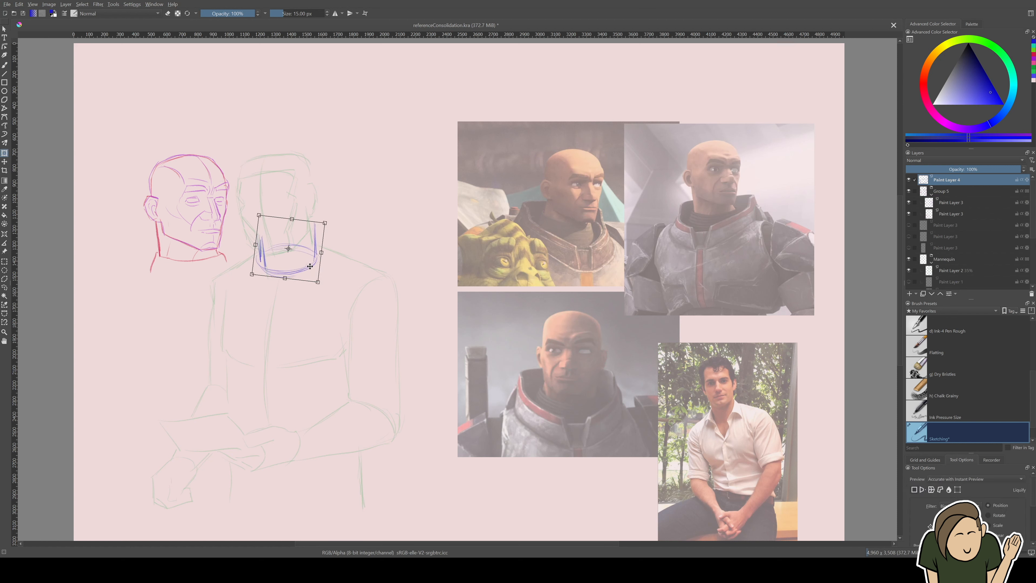
{"action": "key", "text": "Page_Down"}
{"action": "left_click_drag", "start_coordinate": [165, 246], "coordinate": [154, 232]}
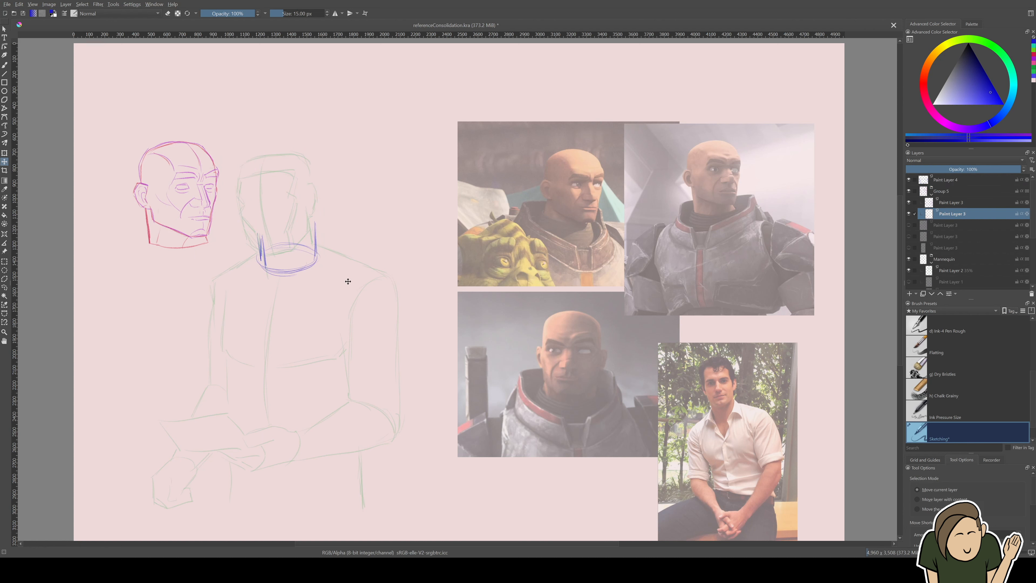
{"action": "mouse_move", "coordinate": [314, 245]}
{"action": "left_mouse_down"}
{"action": "mouse_move", "coordinate": [420, 250]}
{"action": "mouse_move", "coordinate": [422, 259]}
{"action": "left_mouse_up"}
Step: Erase the mannequin's original head lines from its sketch layer beneath the new head
{"action": "left_click", "coordinate": [951, 270]}
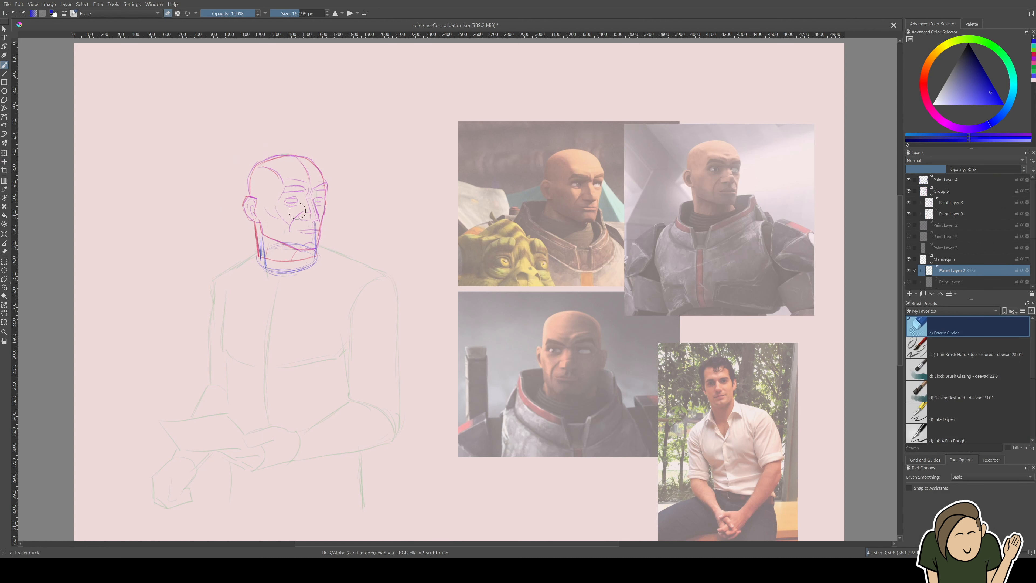
{"action": "left_click_drag", "start_coordinate": [335, 444], "coordinate": [308, 414]}
{"action": "left_click", "coordinate": [909, 180]}
{"action": "left_click", "coordinate": [909, 180]}
Step: Lower the opacity of the blue neck layer and the head group, and collapse the head and mannequin groups
{"action": "left_click", "coordinate": [942, 191]}
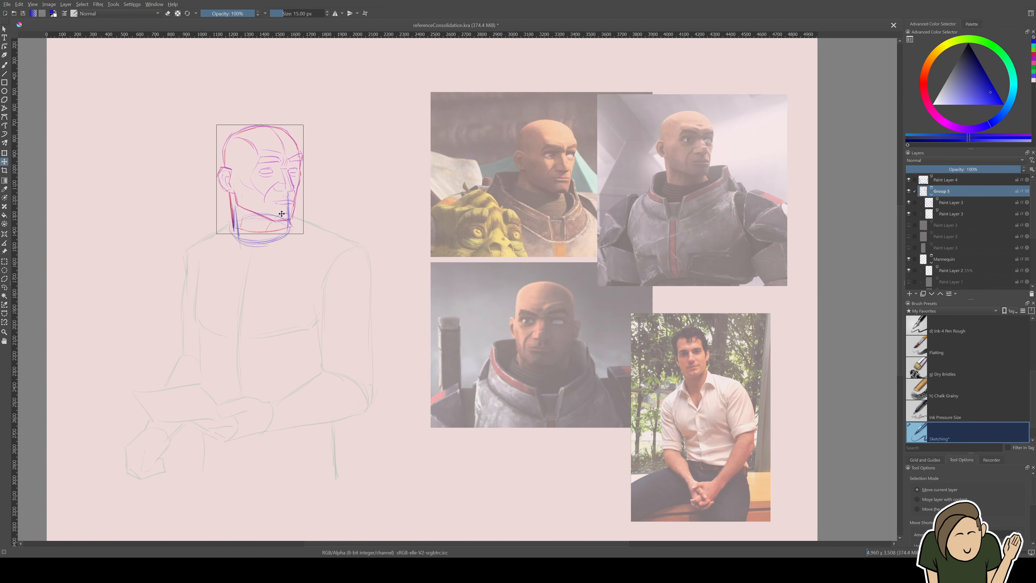
{"action": "left_click", "coordinate": [951, 180]}
{"action": "left_click", "coordinate": [950, 169]}
{"action": "left_click", "coordinate": [931, 194]}
{"action": "left_click", "coordinate": [932, 239]}
{"action": "left_click", "coordinate": [945, 238]}
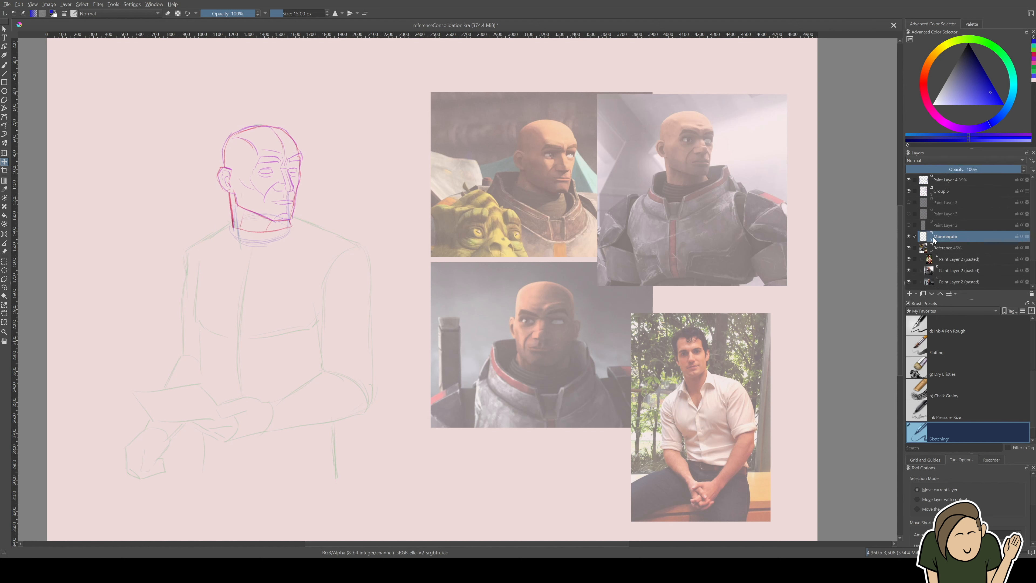
{"action": "left_click", "coordinate": [949, 191]}
{"action": "left_click", "coordinate": [951, 170]}
{"action": "left_click", "coordinate": [954, 180]}
Step: Trace the head outline, outer ear, nose, cheek crease and mouth in black on a new paint layer
{"action": "key", "text": "d"}
{"action": "key", "text": "Insert"}
{"action": "key", "text": "b"}
{"action": "scroll", "coordinate": [302, 231], "scroll_direction": "up", "scroll_amount": 5}
{"action": "left_click_drag", "start_coordinate": [300, 192], "coordinate": [271, 200]}
{"action": "mouse_move", "coordinate": [310, 274]}
{"action": "left_mouse_down"}
{"action": "mouse_move", "coordinate": [402, 314]}
{"action": "mouse_move", "coordinate": [463, 173]}
{"action": "left_mouse_up"}
{"action": "mouse_move", "coordinate": [280, 184]}
{"action": "left_mouse_down"}
{"action": "mouse_move", "coordinate": [453, 139]}
{"action": "mouse_move", "coordinate": [442, 266]}
{"action": "left_mouse_up"}
{"action": "left_click_drag", "start_coordinate": [402, 271], "coordinate": [440, 272]}
{"action": "left_click_drag", "start_coordinate": [409, 224], "coordinate": [376, 278]}
{"action": "left_click_drag", "start_coordinate": [416, 198], "coordinate": [424, 225]}
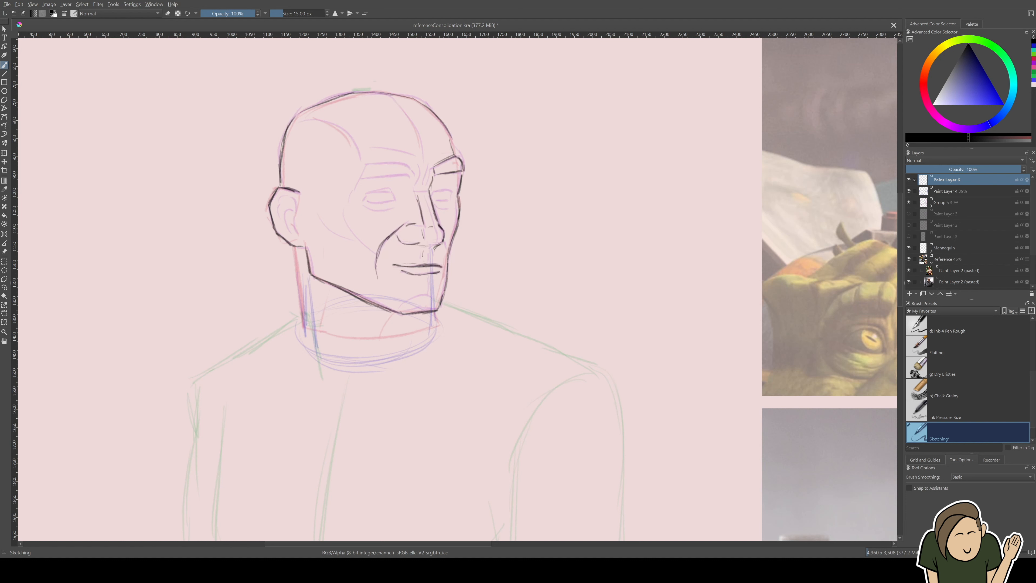
Step: Draw the inner ear, eyebrows and both eyes in black on the head
{"action": "left_click_drag", "start_coordinate": [298, 210], "coordinate": [290, 233]}
{"action": "left_click_drag", "start_coordinate": [355, 184], "coordinate": [412, 167]}
{"action": "mouse_move", "coordinate": [368, 178]}
{"action": "left_mouse_down"}
{"action": "mouse_move", "coordinate": [410, 175]}
{"action": "mouse_move", "coordinate": [393, 187]}
{"action": "left_mouse_up"}
{"action": "left_click_drag", "start_coordinate": [416, 187], "coordinate": [424, 202]}
{"action": "mouse_move", "coordinate": [365, 200]}
{"action": "left_mouse_down"}
{"action": "mouse_move", "coordinate": [400, 200]}
{"action": "mouse_move", "coordinate": [387, 212]}
{"action": "left_mouse_up"}
{"action": "left_click_drag", "start_coordinate": [416, 183], "coordinate": [423, 169]}
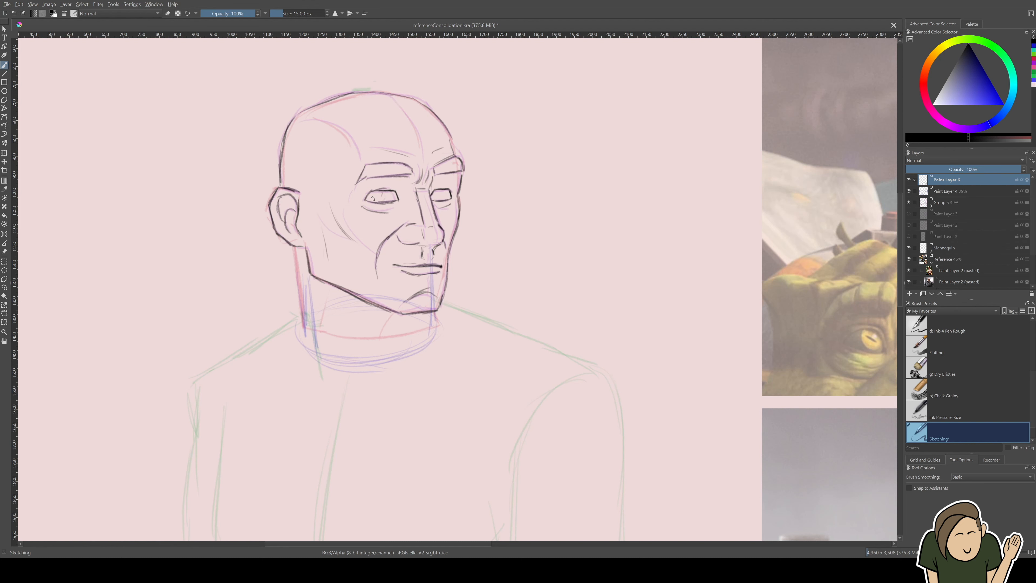
Step: Trace the neck, both shoulders and the outer upper arms in black, and save the document
{"action": "scroll", "coordinate": [397, 339], "scroll_direction": "down", "scroll_amount": 4}
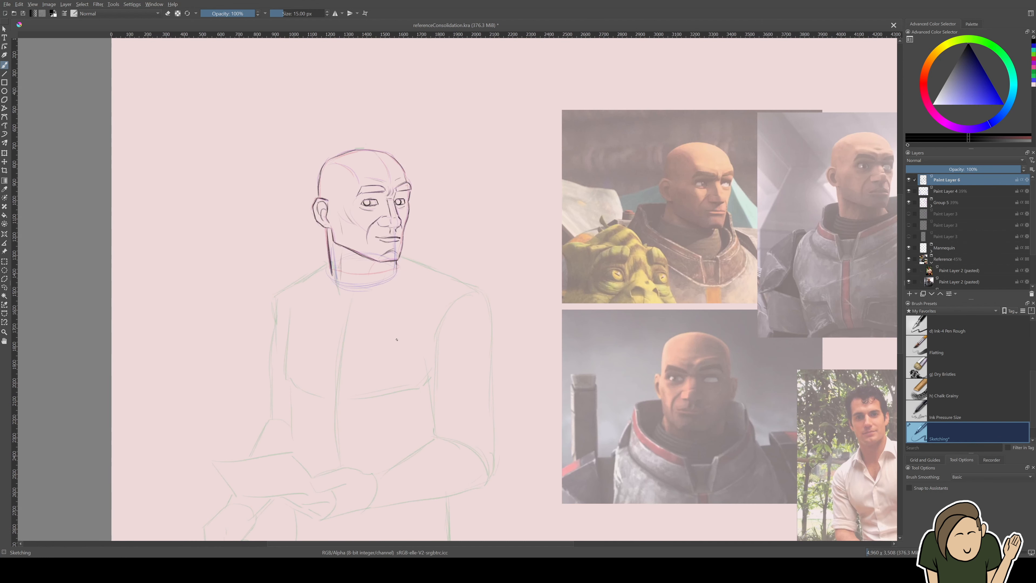
{"action": "scroll", "coordinate": [343, 283], "scroll_direction": "up", "scroll_amount": 1}
{"action": "left_click_drag", "start_coordinate": [326, 225], "coordinate": [258, 272]}
{"action": "left_click_drag", "start_coordinate": [258, 272], "coordinate": [245, 348]}
{"action": "mouse_move", "coordinate": [408, 326]}
{"action": "left_mouse_down"}
{"action": "mouse_move", "coordinate": [338, 287]}
{"action": "mouse_move", "coordinate": [378, 231]}
{"action": "left_mouse_up"}
{"action": "left_click_drag", "start_coordinate": [375, 131], "coordinate": [470, 165]}
{"action": "left_click_drag", "start_coordinate": [461, 164], "coordinate": [504, 310]}
{"action": "left_click_drag", "start_coordinate": [507, 266], "coordinate": [513, 359]}
{"action": "key", "text": "ctrl+s"}
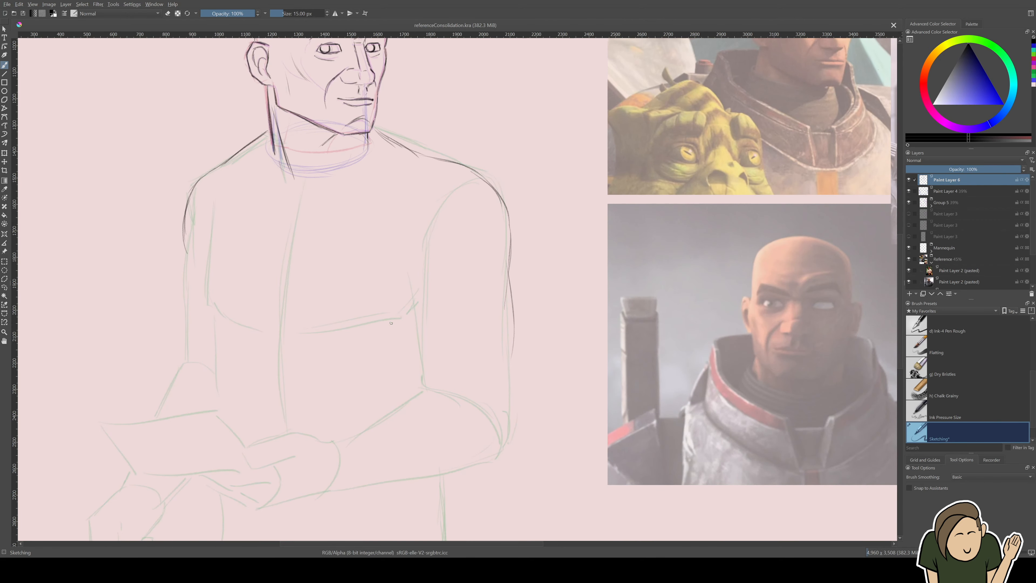
Step: Select the inked head with a rectangle, shift it slightly to the right, and clear the selection
{"action": "scroll", "coordinate": [391, 323], "scroll_direction": "down", "scroll_amount": 2}
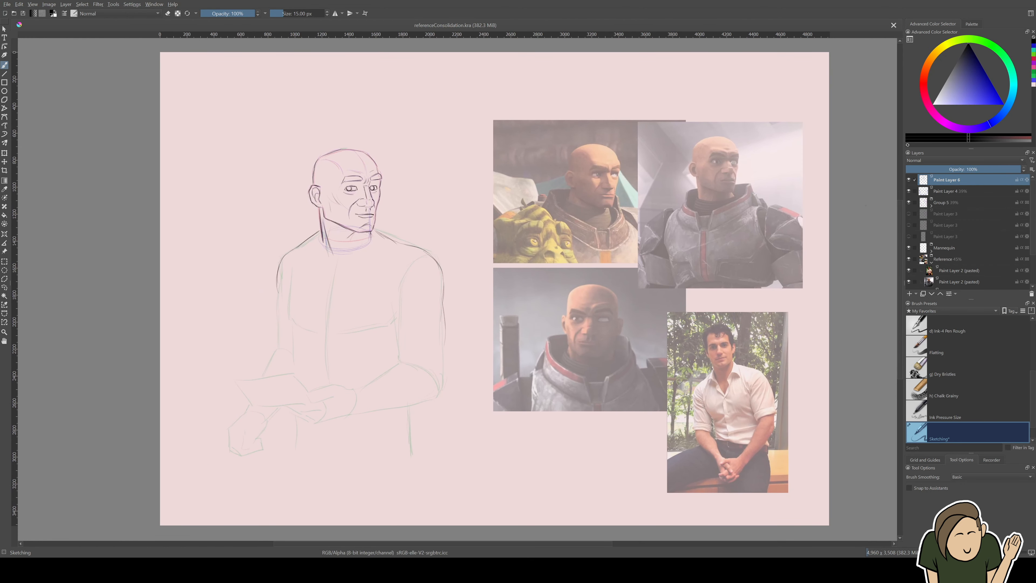
{"action": "key", "text": "ctrl+r"}
{"action": "left_click_drag", "start_coordinate": [304, 143], "coordinate": [383, 257]}
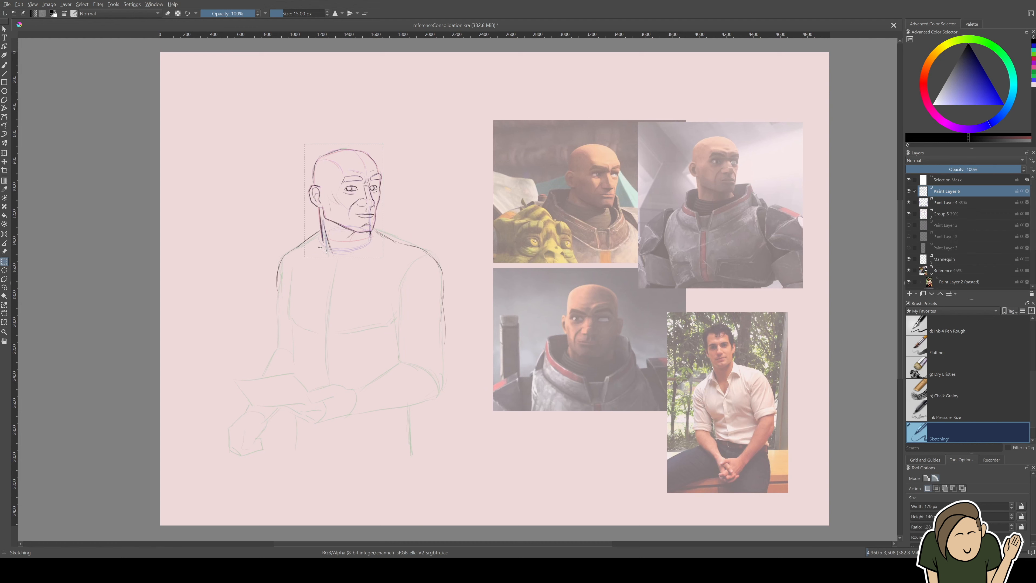
{"action": "key", "text": "t"}
{"action": "left_click_drag", "start_coordinate": [373, 148], "coordinate": [379, 147]}
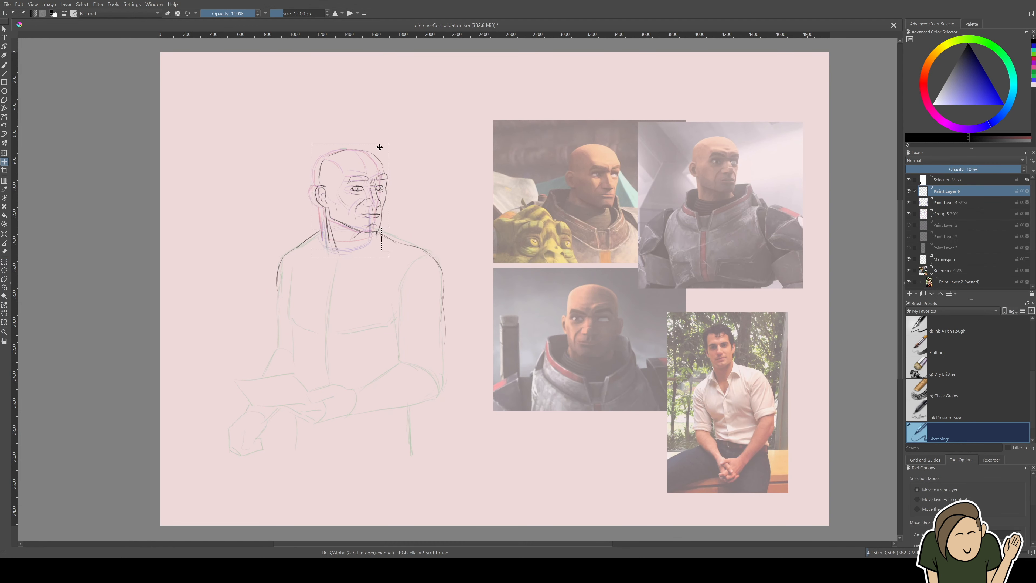
{"action": "key", "text": "shift+Right"}
{"action": "key", "text": "ctrl+shift+a"}
Step: Trace the arm on the left side of the figure down past the elbow in black
{"action": "key", "text": "b"}
{"action": "scroll", "coordinate": [416, 361], "scroll_direction": "up", "scroll_amount": 3}
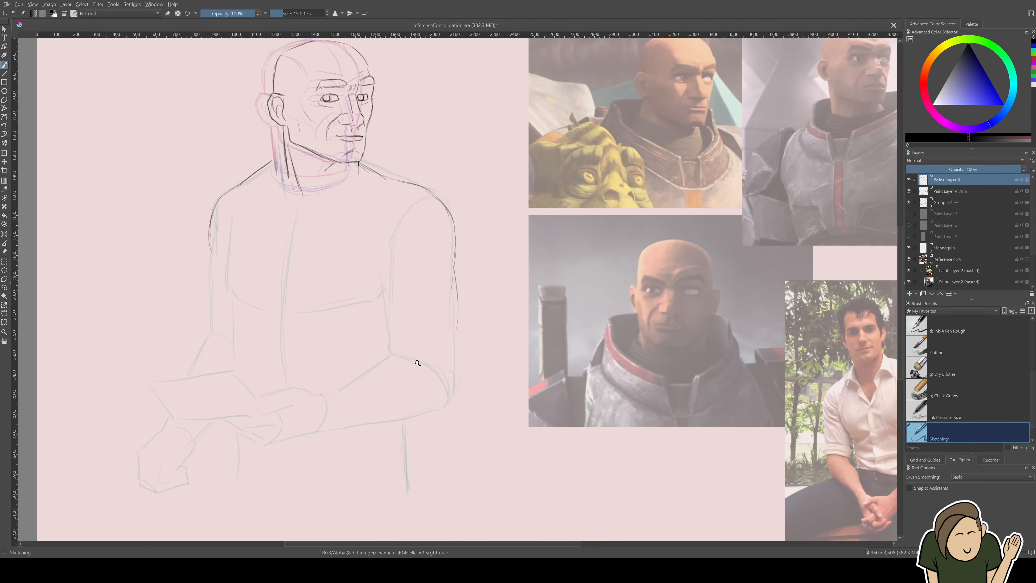
{"action": "left_click_drag", "start_coordinate": [416, 362], "coordinate": [500, 404]}
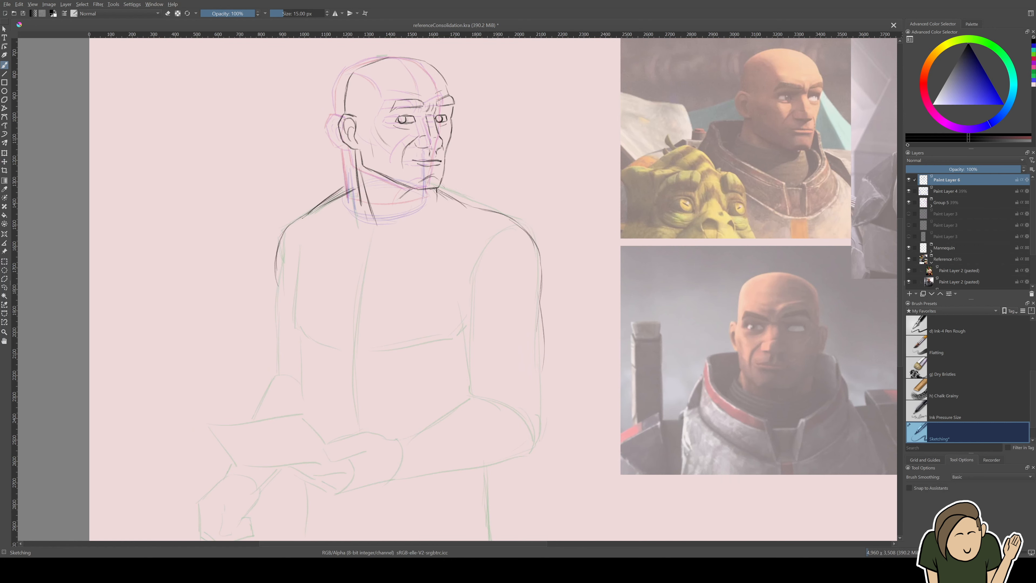
{"action": "mouse_move", "coordinate": [278, 286]}
{"action": "left_mouse_down"}
{"action": "mouse_move", "coordinate": [290, 245]}
{"action": "mouse_move", "coordinate": [292, 327]}
{"action": "left_mouse_up"}
{"action": "left_click_drag", "start_coordinate": [290, 239], "coordinate": [285, 296]}
{"action": "left_click_drag", "start_coordinate": [273, 337], "coordinate": [300, 282]}
{"action": "mouse_move", "coordinate": [313, 361]}
{"action": "left_mouse_down"}
{"action": "mouse_move", "coordinate": [277, 343]}
{"action": "mouse_move", "coordinate": [241, 351]}
{"action": "left_mouse_up"}
Step: Trace the elbow and the upper and lower edges of the forearm crossing the body in black
{"action": "left_click_drag", "start_coordinate": [312, 397], "coordinate": [475, 363]}
{"action": "left_click_drag", "start_coordinate": [348, 347], "coordinate": [424, 305]}
{"action": "scroll", "coordinate": [470, 209], "scroll_direction": "up", "scroll_amount": 1}
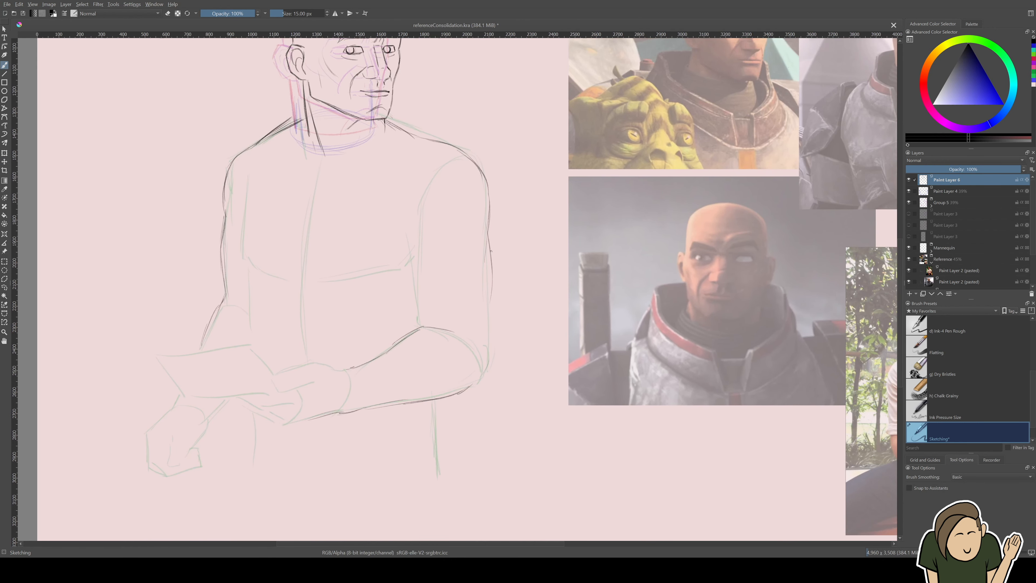
{"action": "left_click_drag", "start_coordinate": [419, 261], "coordinate": [415, 225]}
{"action": "scroll", "coordinate": [389, 307], "scroll_direction": "down", "scroll_amount": 2}
{"action": "scroll", "coordinate": [377, 301], "scroll_direction": "up", "scroll_amount": 1}
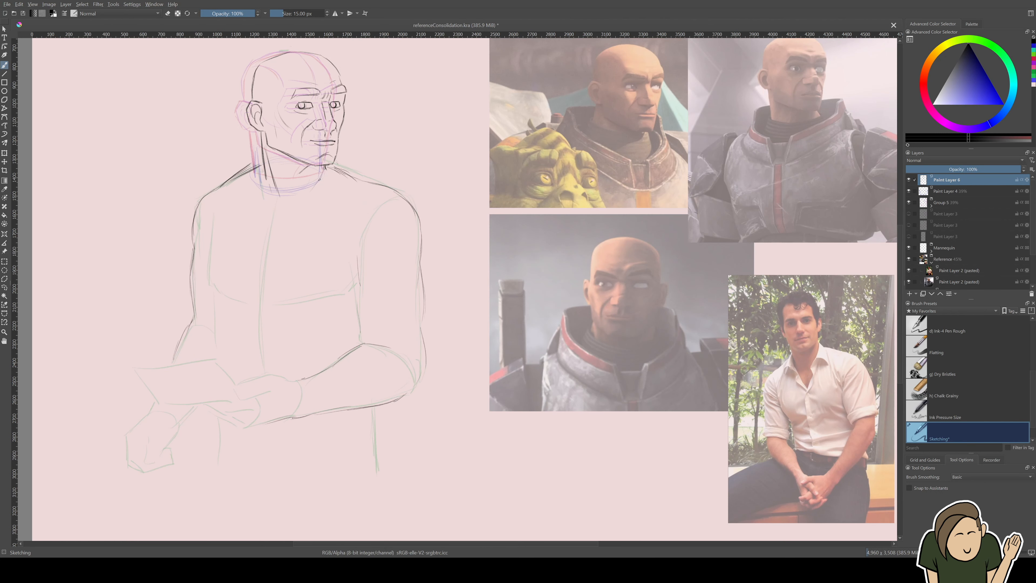
Step: Draw the right flap of the open shirt collar beneath the chin in black, erasing stray lines
{"action": "left_click_drag", "start_coordinate": [341, 177], "coordinate": [329, 215]}
{"action": "left_click_drag", "start_coordinate": [307, 195], "coordinate": [328, 210]}
{"action": "left_click_drag", "start_coordinate": [341, 171], "coordinate": [335, 202]}
{"action": "mouse_move", "coordinate": [336, 162]}
{"action": "left_mouse_down"}
{"action": "mouse_move", "coordinate": [344, 173]}
{"action": "mouse_move", "coordinate": [303, 198]}
{"action": "mouse_move", "coordinate": [327, 204]}
{"action": "left_mouse_up"}
{"action": "key", "text": "slash"}
{"action": "key", "text": "slash"}
{"action": "key", "text": "slash"}
{"action": "key", "text": "slash"}
{"action": "left_click_drag", "start_coordinate": [310, 195], "coordinate": [327, 210]}
Step: Draw the left collar flap and its front edge, and erase the neck lines that overlap it
{"action": "left_click_drag", "start_coordinate": [252, 191], "coordinate": [264, 198]}
{"action": "left_click_drag", "start_coordinate": [260, 198], "coordinate": [269, 238]}
{"action": "key", "text": "slash"}
{"action": "mouse_move", "coordinate": [261, 164]}
{"action": "left_mouse_down"}
{"action": "mouse_move", "coordinate": [249, 189]}
{"action": "mouse_move", "coordinate": [270, 204]}
{"action": "left_mouse_up"}
{"action": "key", "text": "slash"}
Step: Hide the head and neck guide layers, add a new paint layer, and choose red as the brush colour
{"action": "left_click", "coordinate": [909, 202]}
{"action": "left_click", "coordinate": [909, 191]}
{"action": "left_click", "coordinate": [910, 294]}
{"action": "scroll", "coordinate": [712, 318], "scroll_direction": "up", "scroll_amount": 3}
{"action": "left_click", "coordinate": [924, 86]}
{"action": "left_click", "coordinate": [992, 100]}
Step: Draw three small red hearts around the man's head in the white-shirt reference photo
{"action": "left_click_drag", "start_coordinate": [586, 110], "coordinate": [597, 119]}
{"action": "left_click_drag", "start_coordinate": [586, 111], "coordinate": [596, 119]}
{"action": "left_click_drag", "start_coordinate": [709, 89], "coordinate": [700, 101]}
{"action": "left_click_drag", "start_coordinate": [708, 153], "coordinate": [703, 160]}
Step: Trace both collar flaps and the open neckline of the white shirt in red on the reference photo
{"action": "mouse_move", "coordinate": [704, 171]}
{"action": "left_mouse_down"}
{"action": "mouse_move", "coordinate": [694, 166]}
{"action": "mouse_move", "coordinate": [672, 206]}
{"action": "left_mouse_up"}
{"action": "left_click_drag", "start_coordinate": [677, 199], "coordinate": [702, 212]}
{"action": "left_click_drag", "start_coordinate": [683, 166], "coordinate": [702, 212]}
{"action": "left_click_drag", "start_coordinate": [681, 202], "coordinate": [672, 243]}
{"action": "left_click_drag", "start_coordinate": [672, 245], "coordinate": [654, 280]}
{"action": "left_click_drag", "start_coordinate": [671, 246], "coordinate": [660, 268]}
{"action": "left_click_drag", "start_coordinate": [626, 189], "coordinate": [637, 231]}
{"action": "left_click_drag", "start_coordinate": [633, 230], "coordinate": [658, 265]}
{"action": "left_click_drag", "start_coordinate": [640, 235], "coordinate": [659, 262]}
{"action": "mouse_move", "coordinate": [625, 188]}
{"action": "left_mouse_down"}
{"action": "mouse_move", "coordinate": [611, 220]}
{"action": "mouse_move", "coordinate": [633, 233]}
{"action": "mouse_move", "coordinate": [610, 222]}
{"action": "left_mouse_up"}
{"action": "left_click_drag", "start_coordinate": [683, 167], "coordinate": [702, 212]}
Step: Trace the shirt's button placket, buttons and both rolled sleeve cuffs in red on the reference photo
{"action": "left_click_drag", "start_coordinate": [653, 283], "coordinate": [671, 355]}
{"action": "left_click_drag", "start_coordinate": [678, 375], "coordinate": [675, 378]}
{"action": "mouse_move", "coordinate": [741, 320]}
{"action": "left_mouse_down"}
{"action": "mouse_move", "coordinate": [794, 297]}
{"action": "mouse_move", "coordinate": [802, 322]}
{"action": "mouse_move", "coordinate": [755, 342]}
{"action": "left_mouse_up"}
{"action": "left_click_drag", "start_coordinate": [800, 317], "coordinate": [757, 332]}
{"action": "mouse_move", "coordinate": [565, 346]}
{"action": "left_mouse_down"}
{"action": "mouse_move", "coordinate": [571, 362]}
{"action": "mouse_move", "coordinate": [614, 368]}
{"action": "left_mouse_up"}
{"action": "left_click_drag", "start_coordinate": [617, 369], "coordinate": [622, 354]}
{"action": "left_click_drag", "start_coordinate": [565, 346], "coordinate": [623, 354]}
{"action": "left_click_drag", "start_coordinate": [567, 357], "coordinate": [588, 357]}
{"action": "left_click_drag", "start_coordinate": [573, 359], "coordinate": [617, 364]}
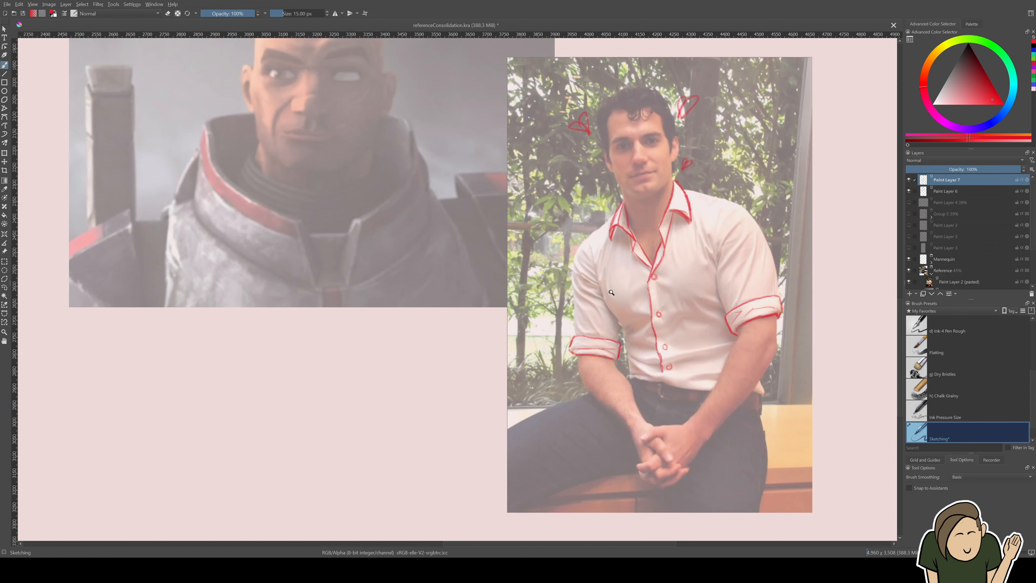
Step: Draw the open shirt front below the collar in black on the figure's line layer
{"action": "left_click_drag", "start_coordinate": [724, 228], "coordinate": [734, 262]}
{"action": "key", "text": "e"}
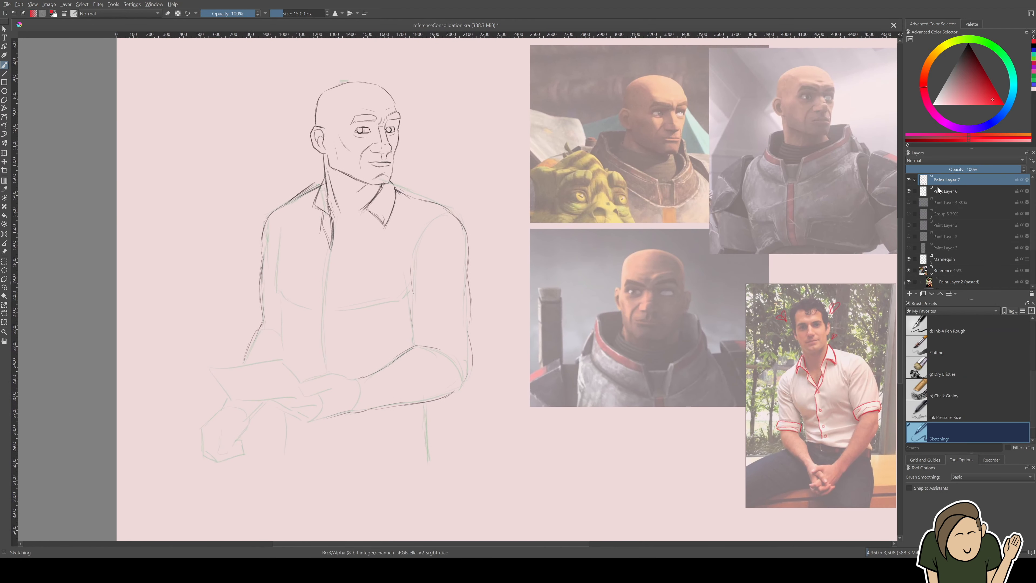
{"action": "left_click", "coordinate": [937, 190]}
{"action": "key", "text": "d"}
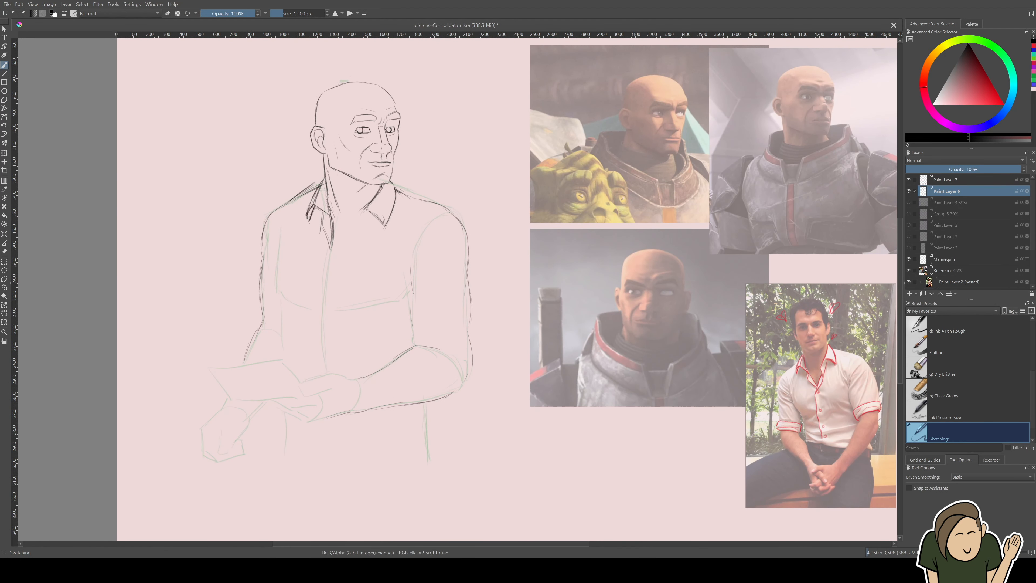
{"action": "left_click_drag", "start_coordinate": [369, 213], "coordinate": [323, 274]}
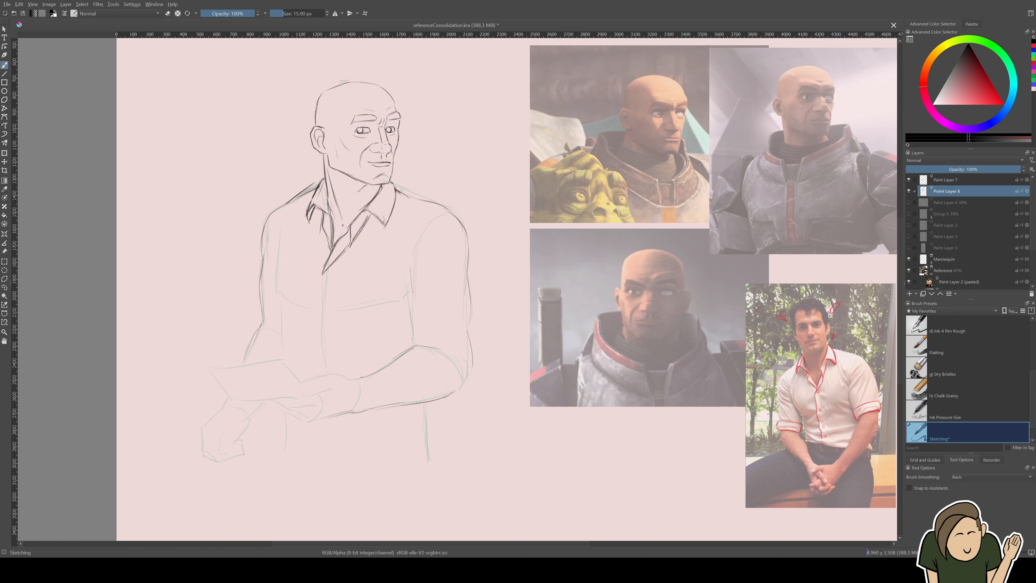
Step: Draw a rolled cuff above the figure's right-hand elbow and the inner and outer edges of that sleeve
{"action": "mouse_move", "coordinate": [412, 327]}
{"action": "left_mouse_down"}
{"action": "mouse_move", "coordinate": [469, 338]}
{"action": "mouse_move", "coordinate": [477, 352]}
{"action": "mouse_move", "coordinate": [470, 373]}
{"action": "left_mouse_up"}
{"action": "left_click_drag", "start_coordinate": [420, 346], "coordinate": [474, 373]}
{"action": "key", "text": "ctrl+z"}
{"action": "left_click_drag", "start_coordinate": [409, 275], "coordinate": [406, 321]}
{"action": "left_click_drag", "start_coordinate": [422, 228], "coordinate": [410, 268]}
{"action": "left_click_drag", "start_coordinate": [469, 250], "coordinate": [473, 370]}
Step: Refine the cuff's outer end and the sleeve's outer edge, erasing the old arm lines around them
{"action": "key", "text": "slash"}
{"action": "key", "text": "slash"}
{"action": "mouse_move", "coordinate": [461, 333]}
{"action": "left_mouse_down"}
{"action": "mouse_move", "coordinate": [473, 365]}
{"action": "mouse_move", "coordinate": [451, 394]}
{"action": "mouse_move", "coordinate": [477, 362]}
{"action": "left_mouse_up"}
{"action": "key", "text": "slash"}
{"action": "mouse_move", "coordinate": [470, 249]}
{"action": "left_mouse_down"}
{"action": "mouse_move", "coordinate": [473, 272]}
{"action": "mouse_move", "coordinate": [477, 334]}
{"action": "left_mouse_up"}
{"action": "key", "text": "slash"}
Step: Strengthen the forearm's upper and lower edges below the cuff and add a diagonal fold across the sleeve
{"action": "left_click_drag", "start_coordinate": [359, 379], "coordinate": [425, 344]}
{"action": "left_click_drag", "start_coordinate": [419, 402], "coordinate": [461, 392]}
{"action": "left_click_drag", "start_coordinate": [460, 237], "coordinate": [426, 316]}
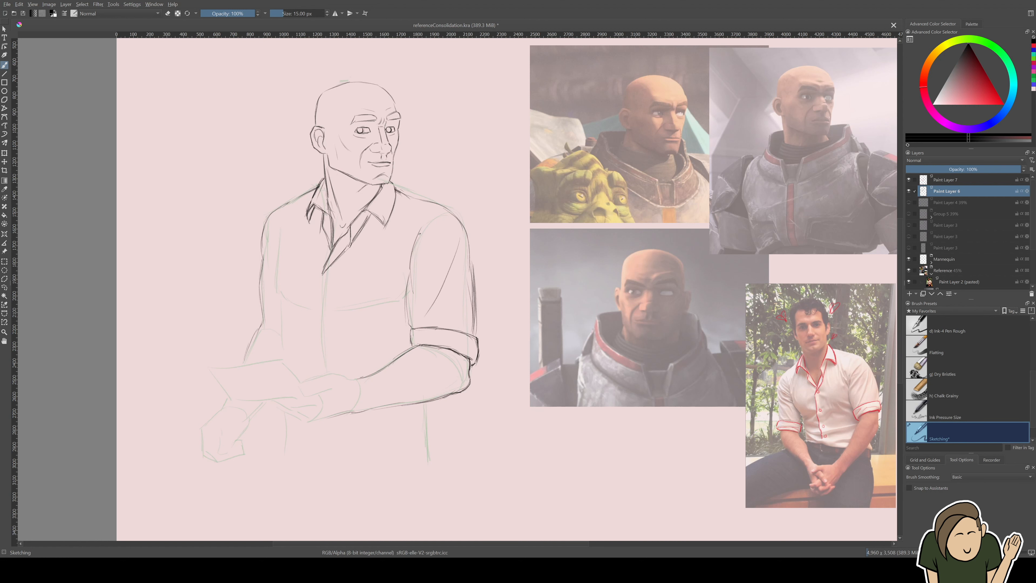
Step: Rework the outer edge of the rolled sleeve just above the cuff
{"action": "scroll", "coordinate": [388, 291], "scroll_direction": "up", "scroll_amount": 2}
{"action": "key", "text": "slash"}
{"action": "key", "text": "slash"}
{"action": "left_click_drag", "start_coordinate": [556, 258], "coordinate": [559, 347]}
{"action": "left_click_drag", "start_coordinate": [546, 327], "coordinate": [396, 268]}
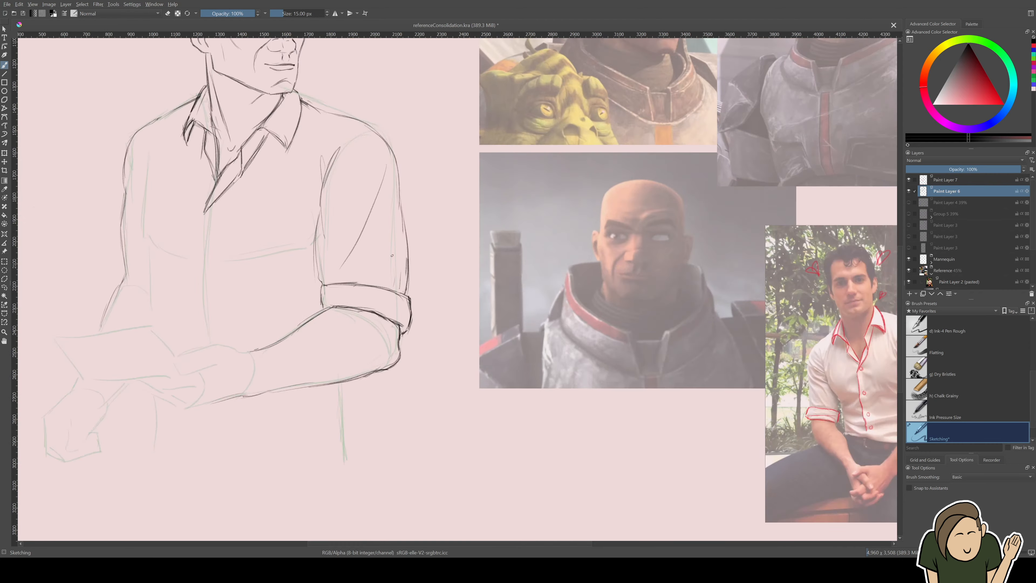
Step: Draw the rolled cuff and inner edge of the left-hand sleeve, erasing stray lines around the arm
{"action": "scroll", "coordinate": [396, 330], "scroll_direction": "down", "scroll_amount": 2}
{"action": "scroll", "coordinate": [270, 326], "scroll_direction": "up", "scroll_amount": 1}
{"action": "left_click_drag", "start_coordinate": [250, 289], "coordinate": [252, 315]}
{"action": "left_click_drag", "start_coordinate": [253, 218], "coordinate": [248, 297]}
{"action": "key", "text": "slash"}
{"action": "left_click_drag", "start_coordinate": [254, 253], "coordinate": [259, 311]}
{"action": "key", "text": "slash"}
{"action": "left_click_drag", "start_coordinate": [272, 208], "coordinate": [273, 307]}
{"action": "scroll", "coordinate": [326, 449], "scroll_direction": "down", "scroll_amount": 1}
{"action": "scroll", "coordinate": [960, 271], "scroll_direction": "down", "scroll_amount": 3}
Step: Show the apron reference photo, position it beside the sketch, and hide the other overlapping pasted reference
{"action": "left_click", "coordinate": [909, 272]}
{"action": "left_click", "coordinate": [960, 272]}
{"action": "key", "text": "t"}
{"action": "mouse_move", "coordinate": [286, 237]}
{"action": "left_mouse_down"}
{"action": "mouse_move", "coordinate": [566, 328]}
{"action": "mouse_move", "coordinate": [534, 334]}
{"action": "left_mouse_up"}
{"action": "left_click", "coordinate": [961, 249]}
{"action": "left_click", "coordinate": [909, 250]}
{"action": "left_click", "coordinate": [960, 272]}
Step: Trim the left side of the apron photo by deleting two rectangular areas
{"action": "left_click_drag", "start_coordinate": [379, 145], "coordinate": [446, 391]}
{"action": "key", "text": "Delete"}
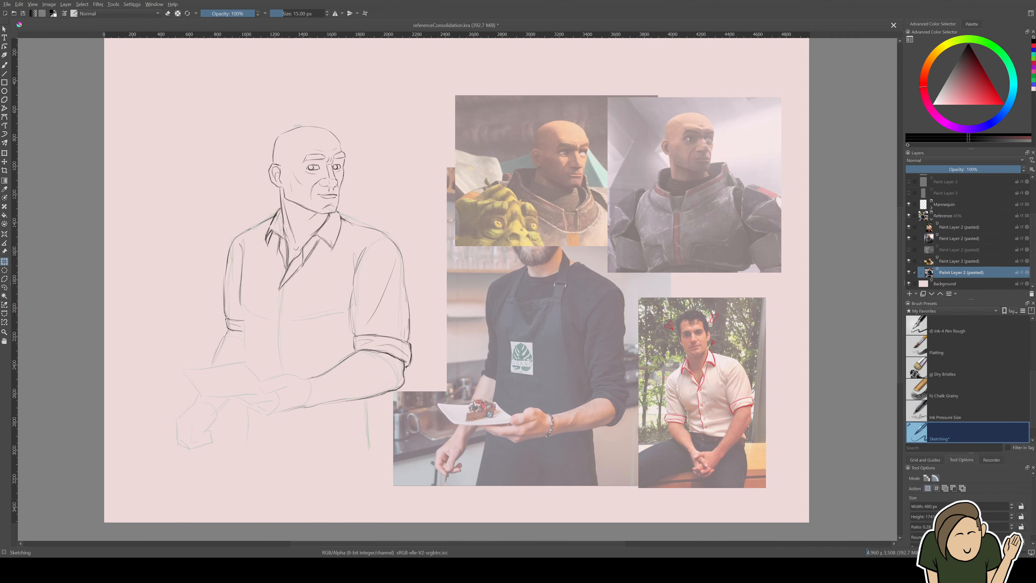
{"action": "left_click_drag", "start_coordinate": [380, 384], "coordinate": [426, 496]}
{"action": "key", "text": "Delete"}
Step: On a new top paint layer, trace the photo's apron straps, bib edge and upper sides in teal
{"action": "scroll", "coordinate": [309, 394], "scroll_direction": "up", "scroll_amount": 1}
{"action": "scroll", "coordinate": [953, 271], "scroll_direction": "up", "scroll_amount": 3}
{"action": "left_click", "coordinate": [950, 180]}
{"action": "key", "text": "Insert"}
{"action": "left_click", "coordinate": [1013, 81]}
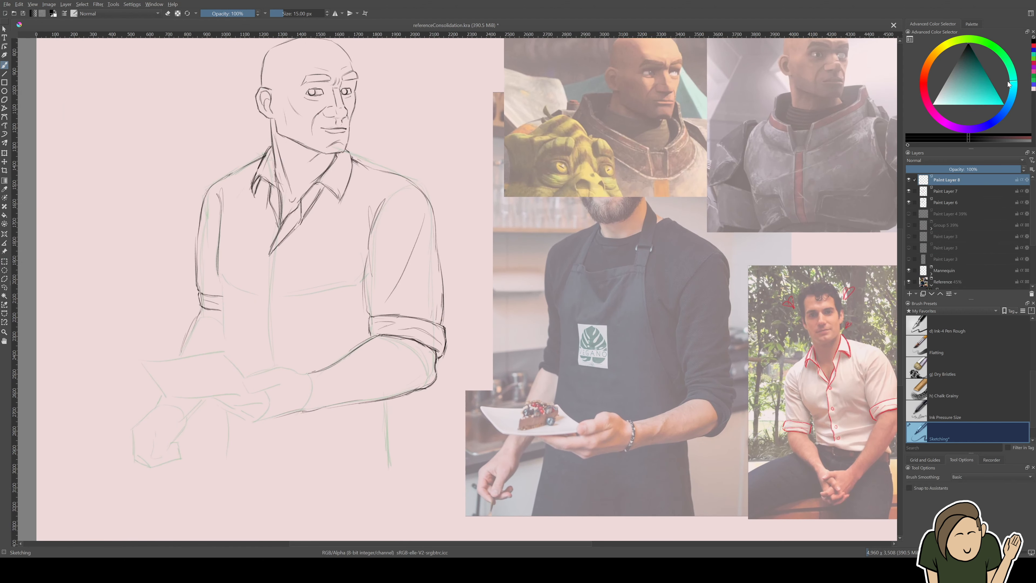
{"action": "left_click", "coordinate": [972, 97]}
{"action": "scroll", "coordinate": [646, 366], "scroll_direction": "up", "scroll_amount": 2}
{"action": "mouse_move", "coordinate": [646, 88]}
{"action": "left_mouse_down"}
{"action": "mouse_move", "coordinate": [629, 162]}
{"action": "mouse_move", "coordinate": [654, 158]}
{"action": "left_mouse_up"}
{"action": "mouse_move", "coordinate": [537, 189]}
{"action": "left_mouse_down"}
{"action": "mouse_move", "coordinate": [564, 122]}
{"action": "mouse_move", "coordinate": [540, 199]}
{"action": "left_mouse_up"}
{"action": "left_click_drag", "start_coordinate": [643, 197], "coordinate": [704, 428]}
{"action": "left_click_drag", "start_coordinate": [524, 190], "coordinate": [495, 282]}
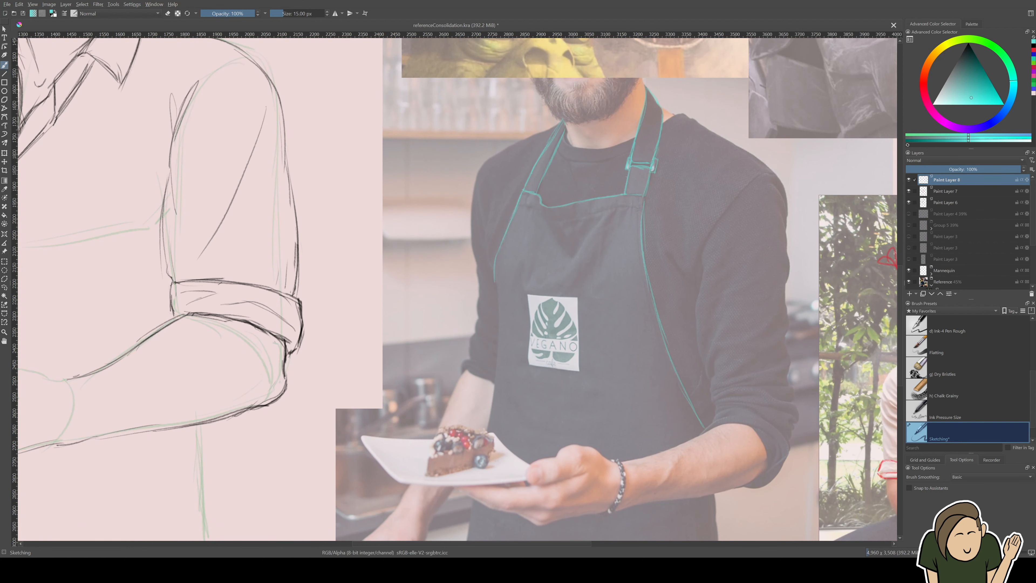
Step: Trace the apron's lower side edges and the V-shaped fold below the bib's top edge on the photo
{"action": "left_click_drag", "start_coordinate": [553, 385], "coordinate": [563, 347]}
{"action": "left_click_drag", "start_coordinate": [505, 241], "coordinate": [500, 383]}
{"action": "left_click_drag", "start_coordinate": [563, 347], "coordinate": [565, 270]}
{"action": "left_click_drag", "start_coordinate": [486, 387], "coordinate": [461, 507]}
{"action": "left_click_drag", "start_coordinate": [727, 381], "coordinate": [735, 496]}
{"action": "left_click_drag", "start_coordinate": [598, 245], "coordinate": [609, 346]}
{"action": "left_click_drag", "start_coordinate": [564, 192], "coordinate": [589, 241]}
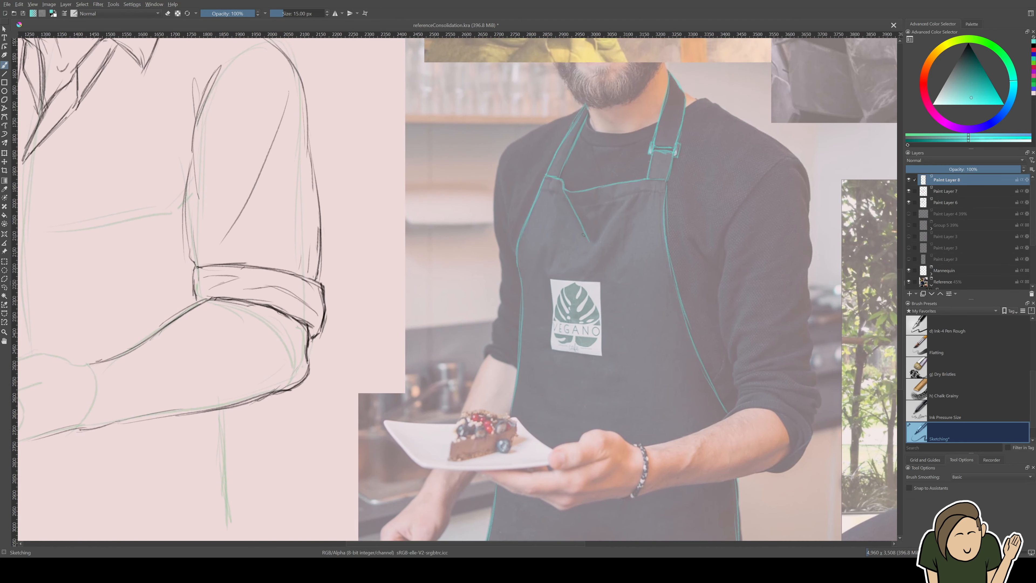
{"action": "left_click_drag", "start_coordinate": [635, 204], "coordinate": [579, 284]}
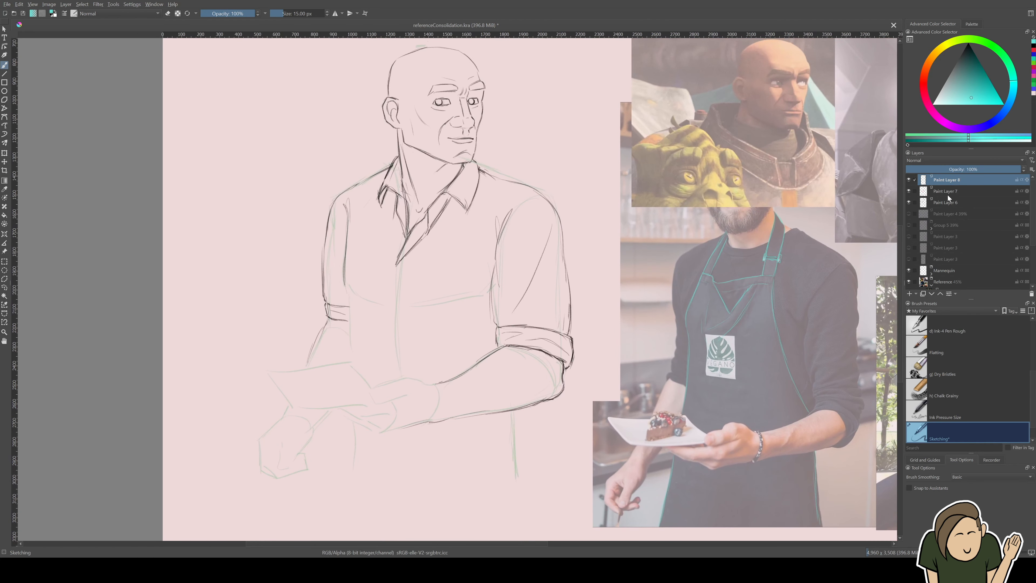
Step: On Paint Layer 6, draw the apron's left-hand edge from the collar down past the chest in black
{"action": "left_click", "coordinate": [945, 202]}
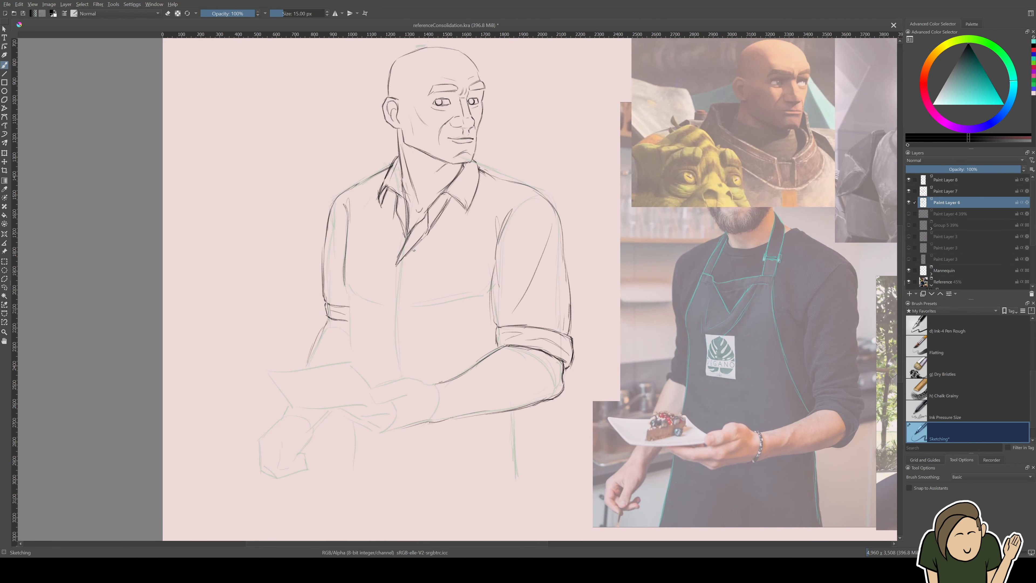
{"action": "key", "text": "ctrl+z"}
{"action": "left_click_drag", "start_coordinate": [344, 278], "coordinate": [347, 312]}
{"action": "left_click_drag", "start_coordinate": [345, 245], "coordinate": [350, 358]}
{"action": "left_click_drag", "start_coordinate": [345, 283], "coordinate": [349, 361]}
{"action": "left_click_drag", "start_coordinate": [344, 276], "coordinate": [378, 202]}
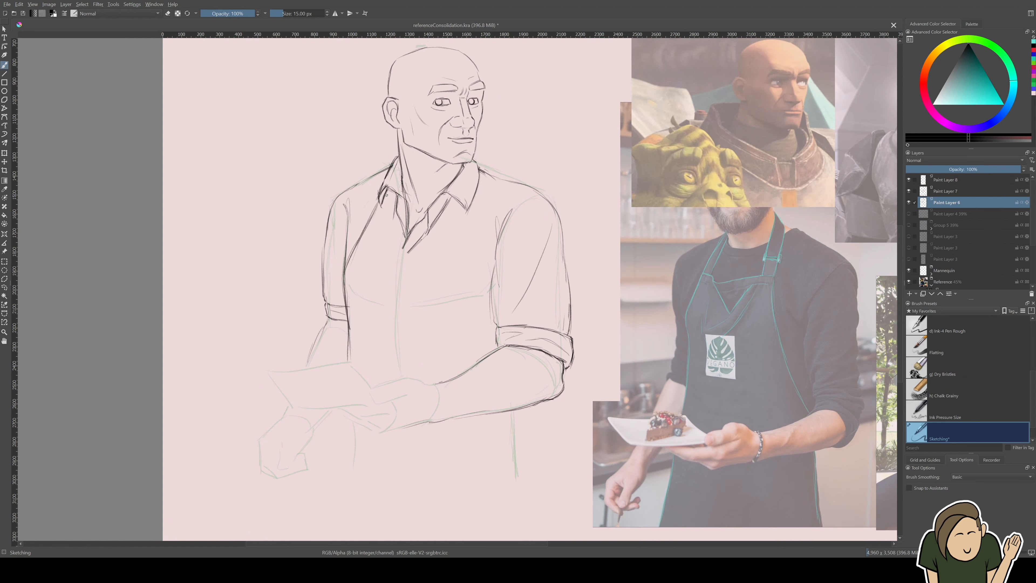
Step: Mark the photo's bib top with a straight red line on the tracing layer, and return to Paint Layer 6 with black
{"action": "left_click", "coordinate": [987, 98]}
{"action": "left_click", "coordinate": [1034, 50]}
{"action": "left_click", "coordinate": [946, 180]}
{"action": "key", "text": "v"}
{"action": "left_click_drag", "start_coordinate": [704, 274], "coordinate": [774, 277]}
{"action": "left_click", "coordinate": [1034, 50]}
{"action": "left_click", "coordinate": [951, 191]}
{"action": "left_click", "coordinate": [951, 202]}
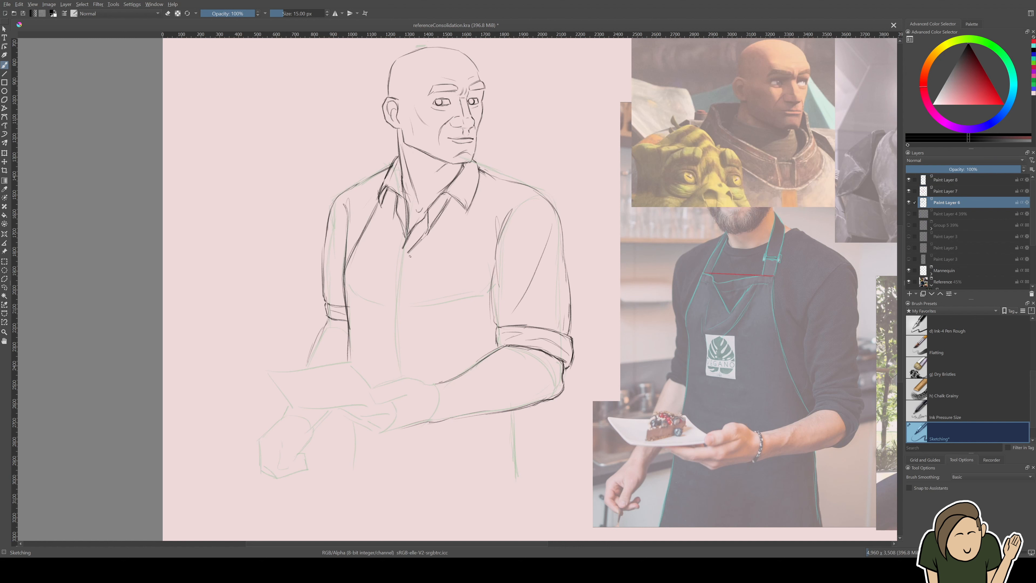
Step: Draw the figure's left-hand apron strap and the sagging top edge of the bib, erasing overlapping lines
{"action": "left_click_drag", "start_coordinate": [370, 226], "coordinate": [387, 193]}
{"action": "left_click_drag", "start_coordinate": [376, 232], "coordinate": [394, 195]}
{"action": "key", "text": "slash"}
{"action": "left_click_drag", "start_coordinate": [375, 231], "coordinate": [388, 242]}
{"action": "mouse_move", "coordinate": [366, 231]}
{"action": "left_mouse_down"}
{"action": "mouse_move", "coordinate": [458, 230]}
{"action": "mouse_move", "coordinate": [396, 247]}
{"action": "mouse_move", "coordinate": [413, 247]}
{"action": "left_mouse_up"}
{"action": "key", "text": "slash"}
{"action": "key", "text": "slash"}
{"action": "key", "text": "slash"}
Step: Draw the right-hand apron strap and extend both side edges of the apron down past the forearm
{"action": "mouse_move", "coordinate": [449, 195]}
{"action": "left_mouse_down"}
{"action": "mouse_move", "coordinate": [467, 213]}
{"action": "mouse_move", "coordinate": [458, 231]}
{"action": "left_mouse_up"}
{"action": "mouse_move", "coordinate": [473, 231]}
{"action": "left_mouse_down"}
{"action": "mouse_move", "coordinate": [475, 203]}
{"action": "mouse_move", "coordinate": [480, 300]}
{"action": "mouse_move", "coordinate": [526, 488]}
{"action": "left_mouse_up"}
{"action": "left_click_drag", "start_coordinate": [352, 335], "coordinate": [343, 493]}
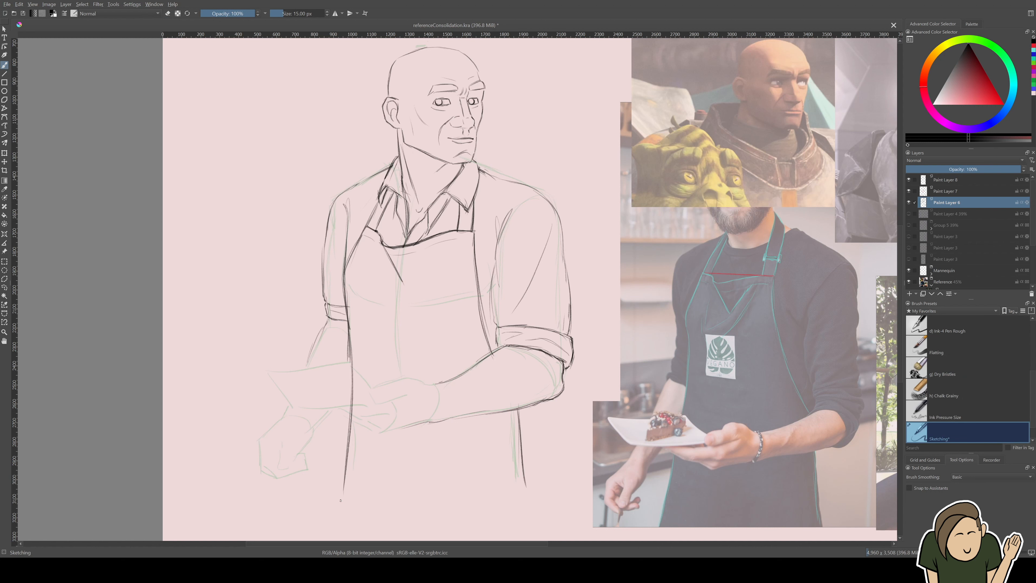
Step: Add curved fold lines across the apron's bib and a crease along the forearm
{"action": "left_click_drag", "start_coordinate": [428, 252], "coordinate": [385, 303]}
{"action": "left_click_drag", "start_coordinate": [380, 272], "coordinate": [381, 303]}
{"action": "left_click_drag", "start_coordinate": [441, 249], "coordinate": [411, 306]}
{"action": "mouse_move", "coordinate": [434, 349]}
{"action": "left_mouse_down"}
{"action": "mouse_move", "coordinate": [398, 349]}
{"action": "mouse_move", "coordinate": [373, 377]}
{"action": "left_mouse_up"}
{"action": "left_click_drag", "start_coordinate": [494, 411], "coordinate": [435, 433]}
{"action": "key", "text": "ctrl+r"}
{"action": "left_click_drag", "start_coordinate": [229, 55], "coordinate": [516, 404]}
{"action": "key", "text": "ctrl+shift+a"}
{"action": "key", "text": "b"}
Step: Draw a small badge made of little rectangles near the right-hand corner of the bib
{"action": "mouse_move", "coordinate": [501, 478]}
{"action": "left_mouse_down"}
{"action": "mouse_move", "coordinate": [511, 470]}
{"action": "mouse_move", "coordinate": [354, 403]}
{"action": "mouse_move", "coordinate": [338, 444]}
{"action": "left_mouse_up"}
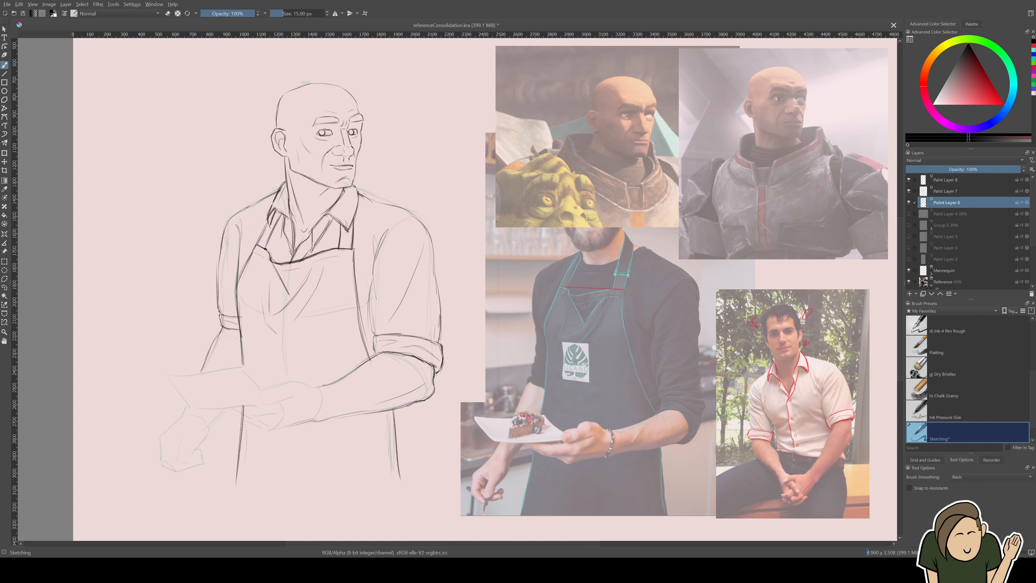
{"action": "left_click_drag", "start_coordinate": [290, 334], "coordinate": [386, 182]}
{"action": "left_click_drag", "start_coordinate": [370, 184], "coordinate": [393, 184]}
{"action": "left_click_drag", "start_coordinate": [370, 188], "coordinate": [414, 184]}
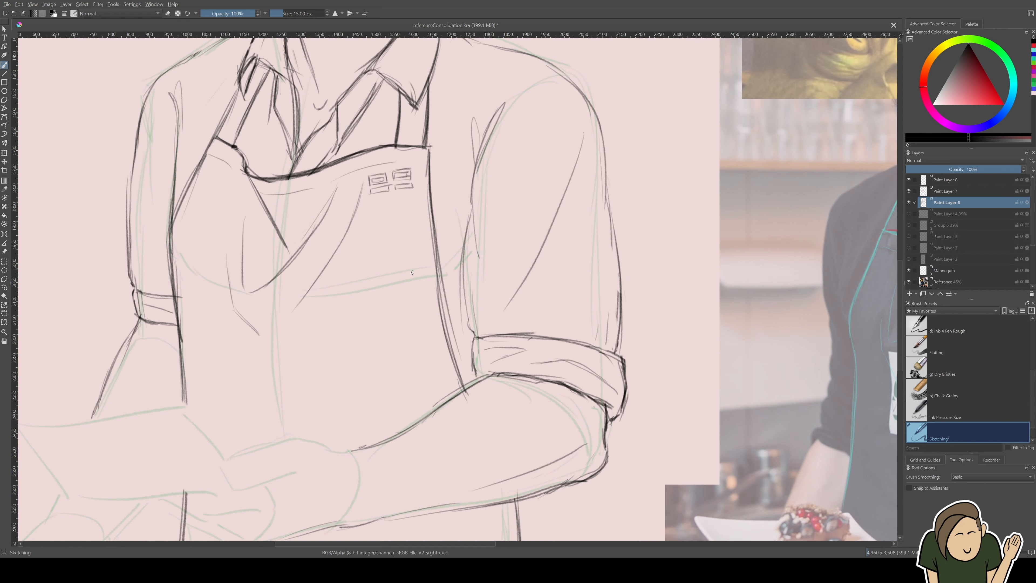
Step: Strengthen the inner edge of the right-hand sleeve and add a fold at the left-hand armpit
{"action": "left_click_drag", "start_coordinate": [412, 292], "coordinate": [433, 384]}
{"action": "left_click_drag", "start_coordinate": [512, 278], "coordinate": [431, 310]}
{"action": "left_click_drag", "start_coordinate": [362, 345], "coordinate": [356, 295]}
{"action": "mouse_move", "coordinate": [355, 294]}
{"action": "left_mouse_down"}
{"action": "mouse_move", "coordinate": [358, 336]}
{"action": "mouse_move", "coordinate": [360, 265]}
{"action": "left_mouse_up"}
{"action": "mouse_move", "coordinate": [361, 266]}
{"action": "left_mouse_down"}
{"action": "mouse_move", "coordinate": [376, 233]}
{"action": "mouse_move", "coordinate": [359, 271]}
{"action": "mouse_move", "coordinate": [358, 252]}
{"action": "left_mouse_up"}
{"action": "key", "text": "ctrl+z"}
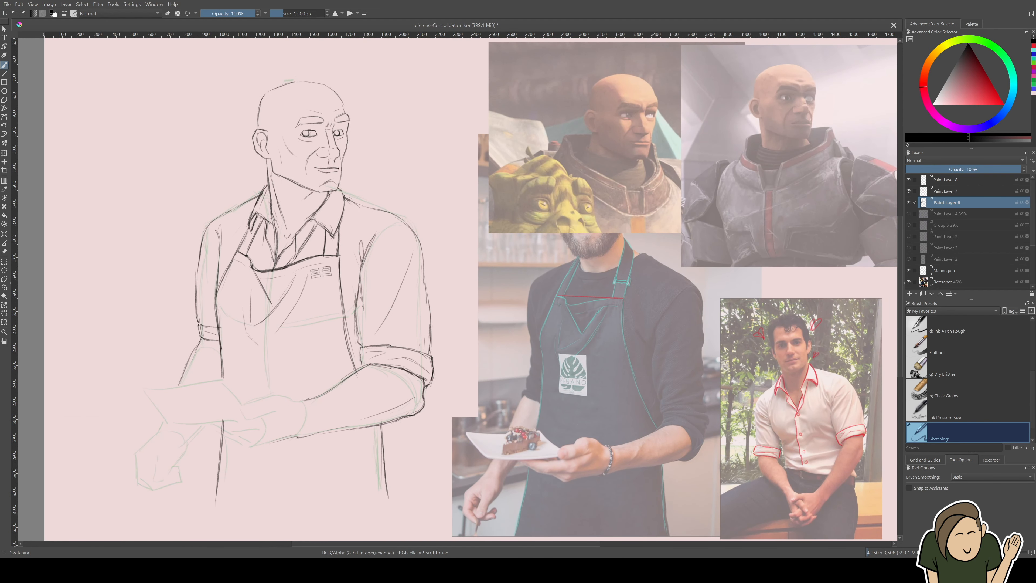
{"action": "left_click_drag", "start_coordinate": [215, 257], "coordinate": [223, 233]}
{"action": "mouse_move", "coordinate": [220, 269]}
{"action": "left_mouse_down"}
{"action": "mouse_move", "coordinate": [227, 227]}
{"action": "mouse_move", "coordinate": [226, 249]}
{"action": "left_mouse_up"}
Step: Draw the plate-holding hand with its thumb, palm line, underside and extended fingers
{"action": "scroll", "coordinate": [339, 395], "scroll_direction": "up", "scroll_amount": 3}
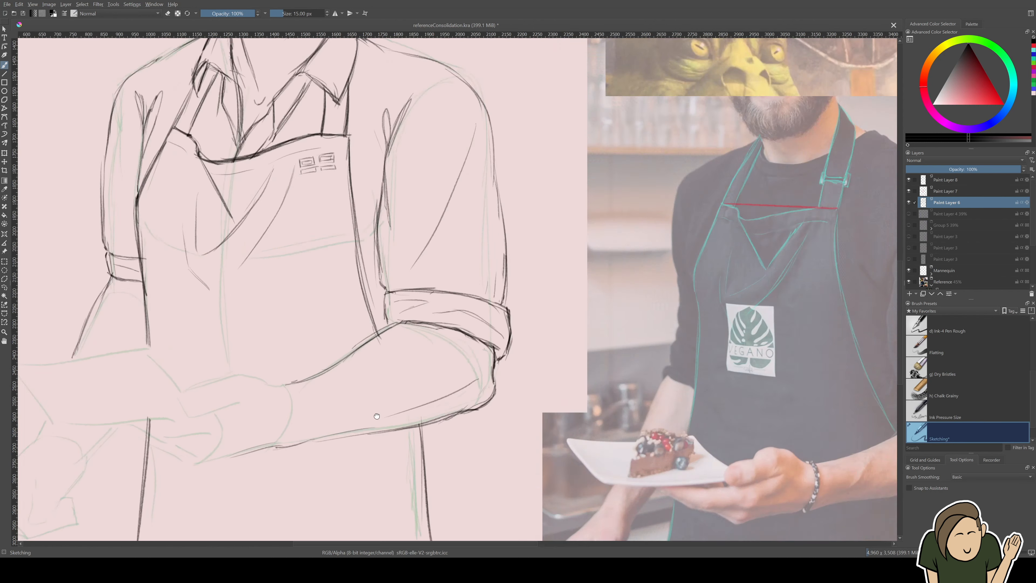
{"action": "mouse_move", "coordinate": [247, 278]}
{"action": "left_mouse_down"}
{"action": "mouse_move", "coordinate": [310, 250]}
{"action": "mouse_move", "coordinate": [347, 262]}
{"action": "left_mouse_up"}
{"action": "left_click_drag", "start_coordinate": [251, 292], "coordinate": [313, 274]}
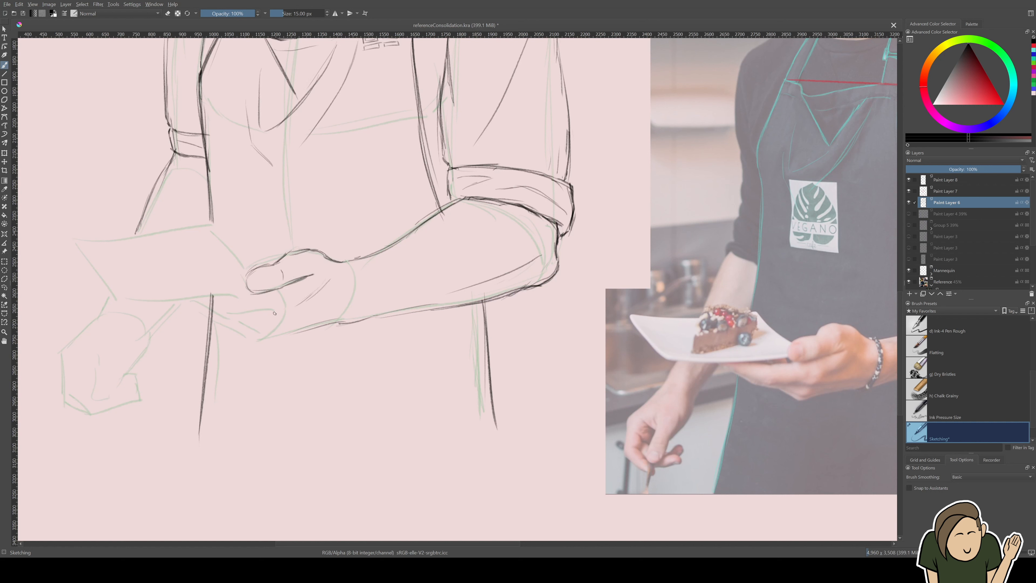
{"action": "left_click_drag", "start_coordinate": [279, 330], "coordinate": [322, 318]}
{"action": "mouse_move", "coordinate": [274, 336]}
{"action": "left_mouse_down"}
{"action": "mouse_move", "coordinate": [300, 332]}
{"action": "mouse_move", "coordinate": [216, 316]}
{"action": "mouse_move", "coordinate": [280, 317]}
{"action": "left_mouse_up"}
{"action": "left_click_drag", "start_coordinate": [236, 313], "coordinate": [207, 300]}
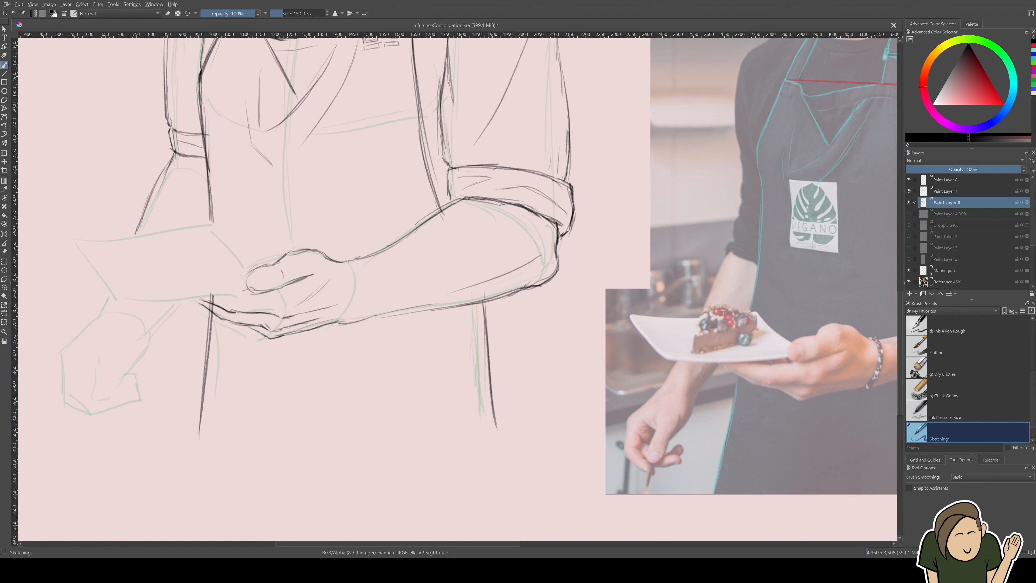
Step: Erase the hand's lower finger outlines and rework the palm line beneath the thumb
{"action": "key", "text": "slash"}
{"action": "left_click_drag", "start_coordinate": [281, 318], "coordinate": [249, 323]}
{"action": "left_click_drag", "start_coordinate": [204, 304], "coordinate": [318, 320]}
{"action": "mouse_move", "coordinate": [286, 317]}
{"action": "left_mouse_down"}
{"action": "mouse_move", "coordinate": [335, 306]}
{"action": "mouse_move", "coordinate": [294, 303]}
{"action": "left_mouse_up"}
{"action": "key", "text": "slash"}
{"action": "left_click_drag", "start_coordinate": [328, 277], "coordinate": [306, 301]}
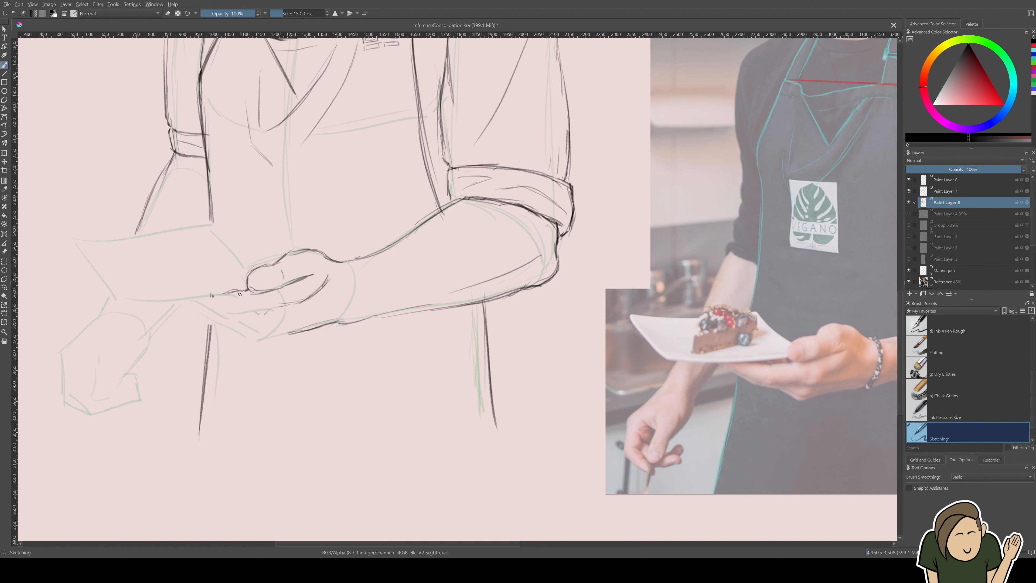
Step: Redraw the extended fingers and the underside of the hand, erasing excess lines below the thumb
{"action": "left_click_drag", "start_coordinate": [199, 299], "coordinate": [282, 317]}
{"action": "left_click_drag", "start_coordinate": [204, 304], "coordinate": [271, 331]}
{"action": "left_click_drag", "start_coordinate": [283, 318], "coordinate": [338, 305]}
{"action": "left_click_drag", "start_coordinate": [271, 339], "coordinate": [343, 321]}
{"action": "key", "text": "slash"}
{"action": "left_click_drag", "start_coordinate": [236, 292], "coordinate": [258, 295]}
{"action": "key", "text": "slash"}
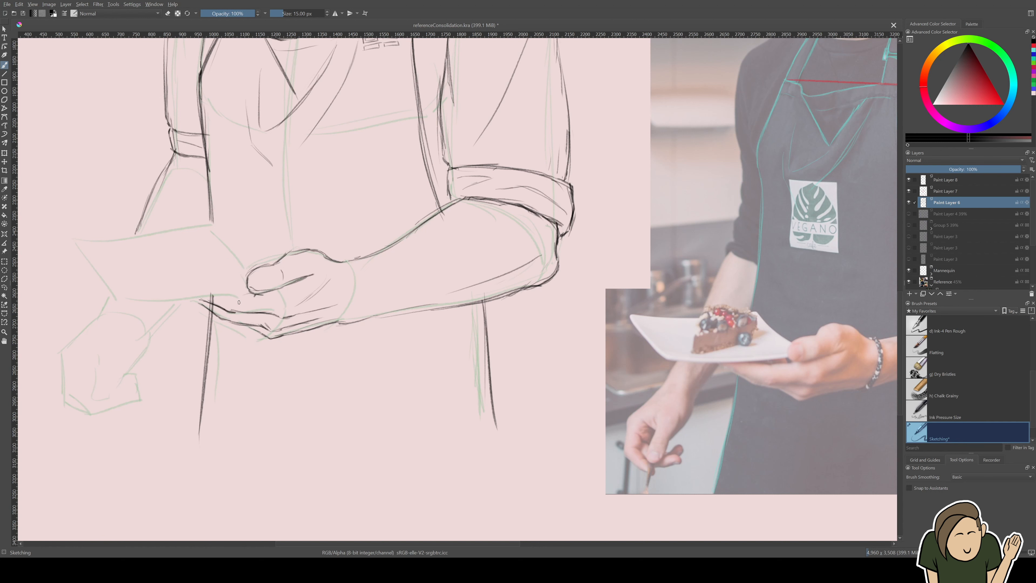
Step: Clean up and redraw the forearm's lower edge from the wrist toward the elbow
{"action": "left_click_drag", "start_coordinate": [335, 321], "coordinate": [391, 313]}
{"action": "key", "text": "slash"}
{"action": "key", "text": "slash"}
{"action": "mouse_move", "coordinate": [341, 350]}
{"action": "left_mouse_down"}
{"action": "mouse_move", "coordinate": [375, 343]}
{"action": "mouse_move", "coordinate": [383, 315]}
{"action": "left_mouse_up"}
{"action": "left_click_drag", "start_coordinate": [370, 320], "coordinate": [519, 293]}
{"action": "key", "text": "slash"}
{"action": "key", "text": "slash"}
Step: Refine the hand's upper contour from the base of the thumb to the wrist
{"action": "mouse_move", "coordinate": [292, 248]}
{"action": "left_mouse_down"}
{"action": "mouse_move", "coordinate": [343, 259]}
{"action": "mouse_move", "coordinate": [313, 245]}
{"action": "left_mouse_up"}
{"action": "left_click_drag", "start_coordinate": [310, 245], "coordinate": [341, 264]}
{"action": "left_click_drag", "start_coordinate": [335, 259], "coordinate": [352, 266]}
{"action": "scroll", "coordinate": [382, 416], "scroll_direction": "down", "scroll_amount": 2}
{"action": "scroll", "coordinate": [382, 416], "scroll_direction": "up", "scroll_amount": 2}
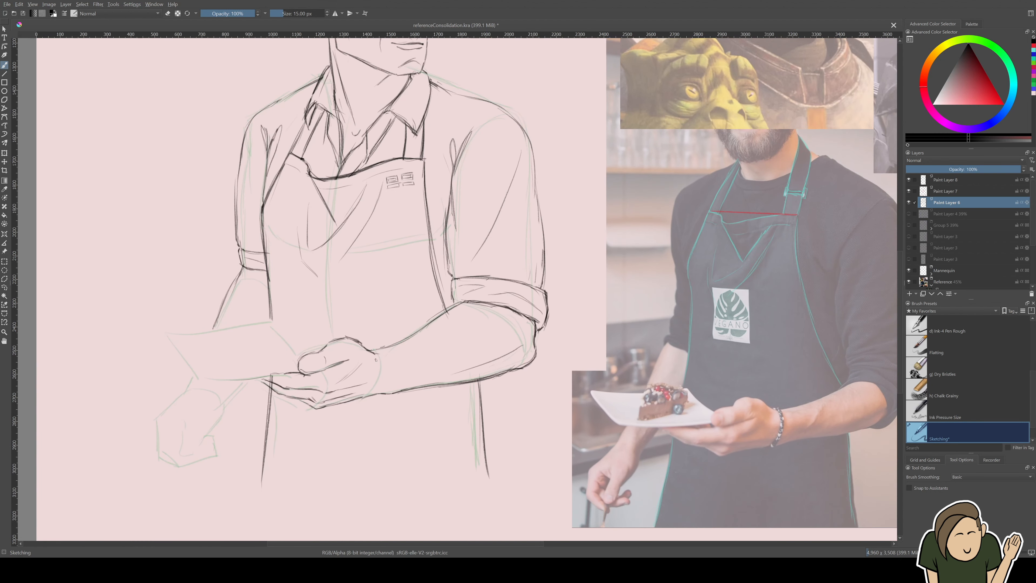
Step: Replace the left-hand forearm's diagonal line with an outer edge hanging from the cuff down to the apron's side
{"action": "left_click_drag", "start_coordinate": [438, 425], "coordinate": [447, 462]}
{"action": "scroll", "coordinate": [287, 303], "scroll_direction": "down", "scroll_amount": 2}
{"action": "left_click_drag", "start_coordinate": [421, 317], "coordinate": [457, 333]}
{"action": "left_click_drag", "start_coordinate": [410, 366], "coordinate": [434, 374]}
{"action": "key", "text": "slash"}
{"action": "key", "text": "slash"}
{"action": "mouse_move", "coordinate": [281, 316]}
{"action": "left_mouse_down"}
{"action": "mouse_move", "coordinate": [260, 359]}
{"action": "mouse_move", "coordinate": [297, 336]}
{"action": "left_mouse_up"}
{"action": "scroll", "coordinate": [306, 362], "scroll_direction": "up", "scroll_amount": 2}
{"action": "left_click_drag", "start_coordinate": [268, 273], "coordinate": [275, 382]}
{"action": "left_click_drag", "start_coordinate": [267, 300], "coordinate": [286, 470]}
{"action": "key", "text": "slash"}
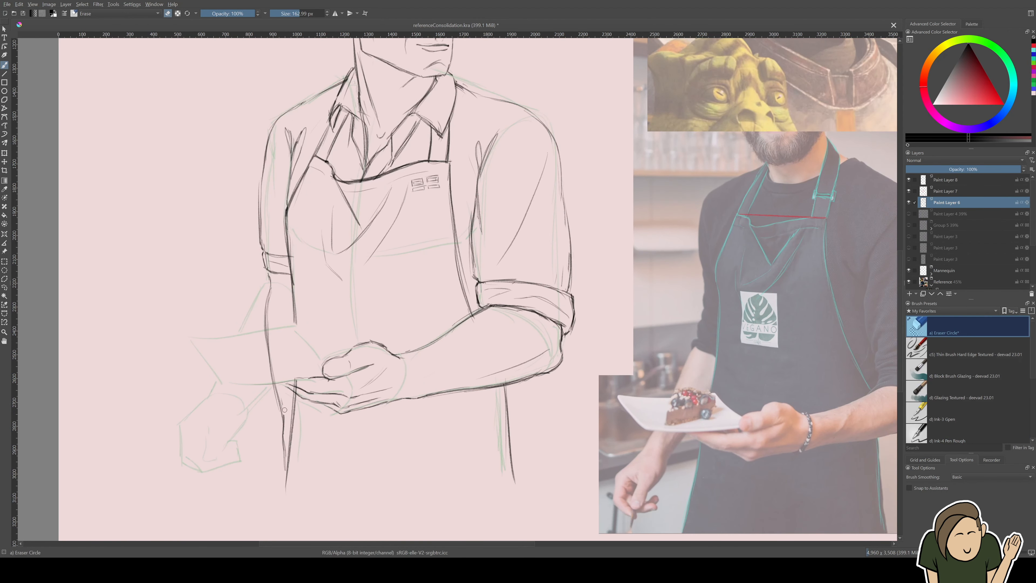
Step: Select the left-hand sleeve's cuff and adjust its shape, tidying the lines where it meets the forearm
{"action": "key", "text": "slash"}
{"action": "scroll", "coordinate": [377, 376], "scroll_direction": "down", "scroll_amount": 4}
{"action": "scroll", "coordinate": [253, 348], "scroll_direction": "up", "scroll_amount": 4}
{"action": "key", "text": "slash"}
{"action": "left_click_drag", "start_coordinate": [267, 306], "coordinate": [289, 311]}
{"action": "key", "text": "slash"}
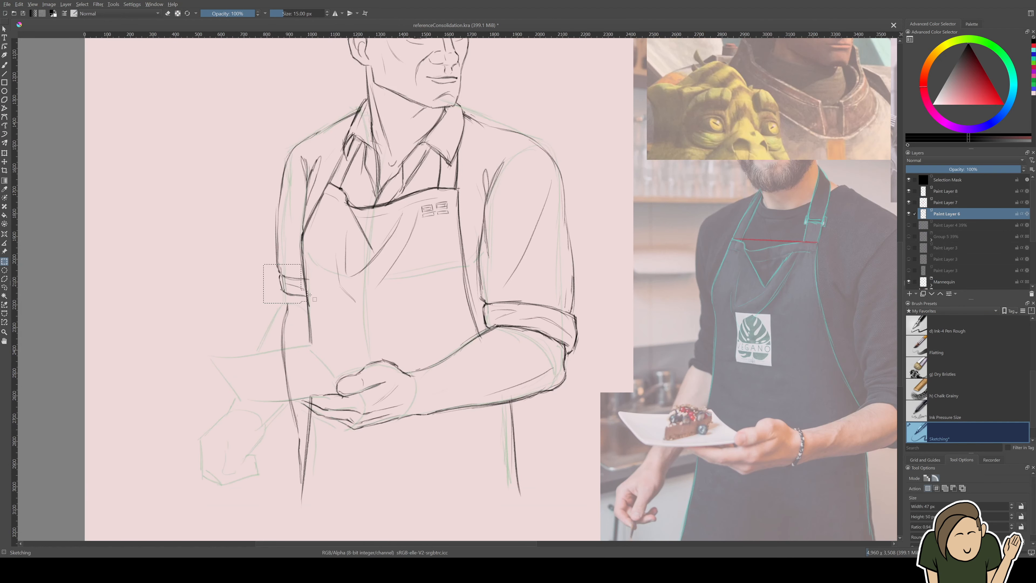
{"action": "key", "text": "slash"}
{"action": "scroll", "coordinate": [362, 418], "scroll_direction": "down", "scroll_amount": 2}
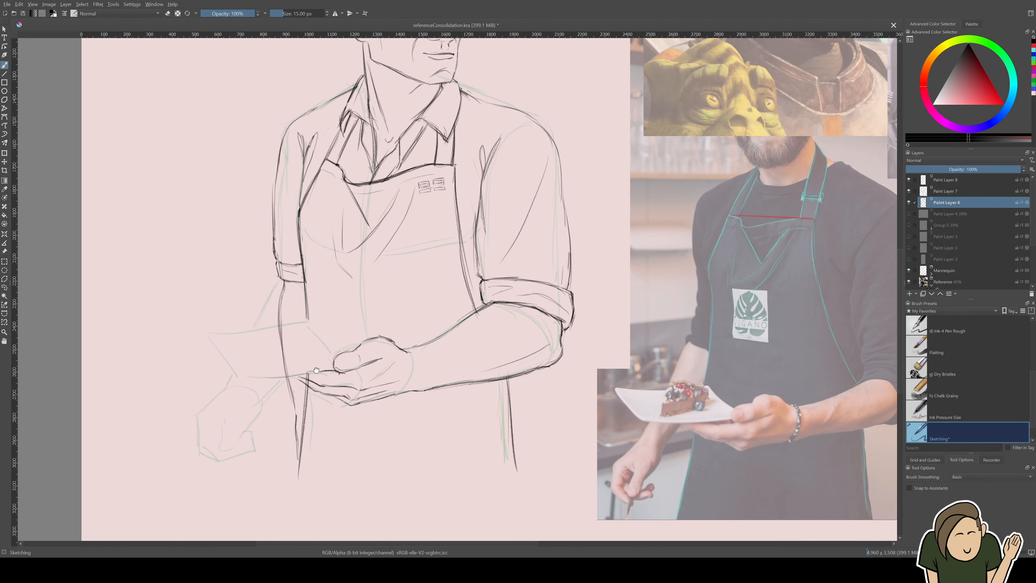
{"action": "key", "text": "slash"}
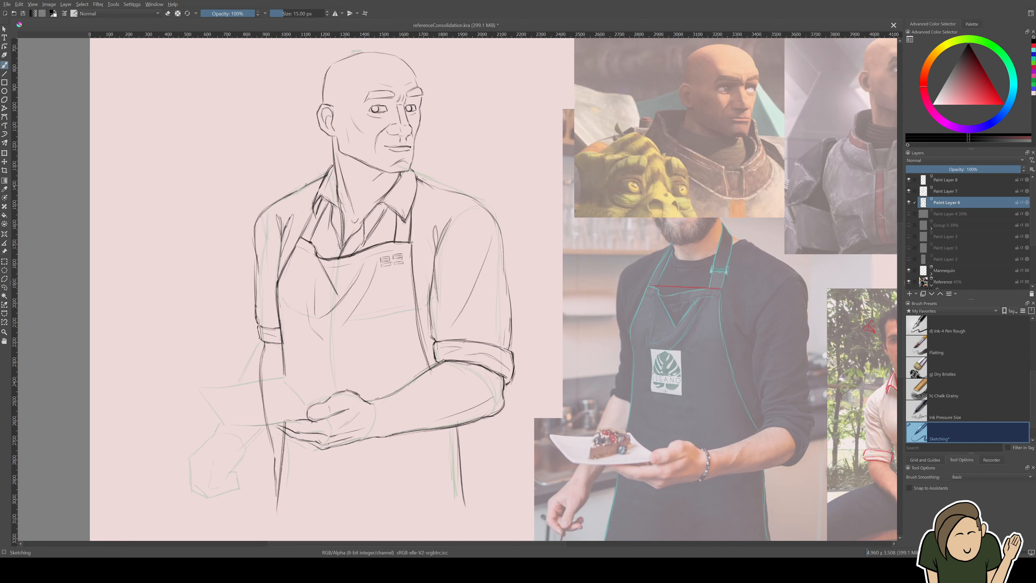
Step: Save the referenceConsolidation.kra document
{"action": "left_click_drag", "start_coordinate": [268, 245], "coordinate": [206, 217]}
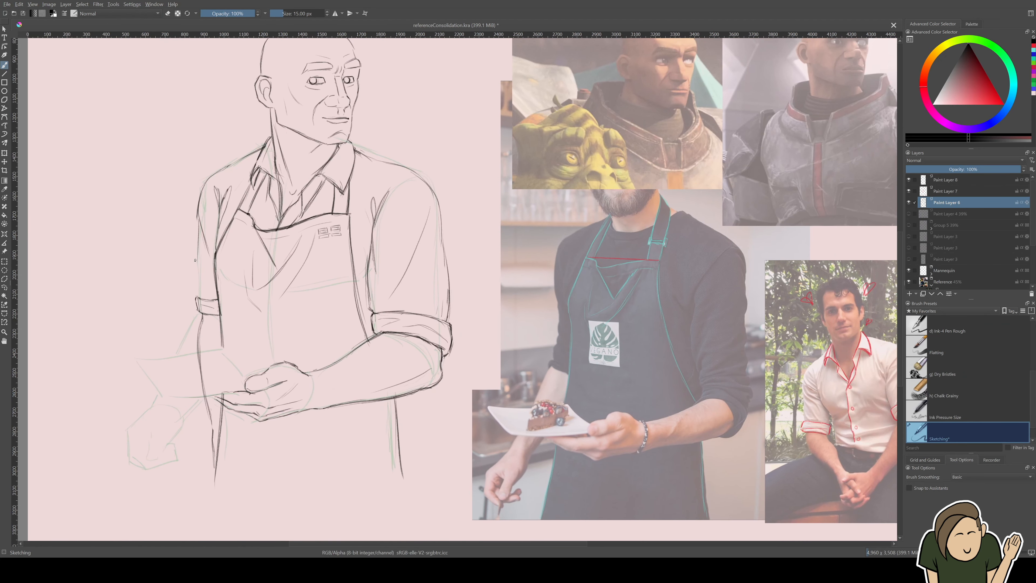
{"action": "scroll", "coordinate": [325, 350], "scroll_direction": "down", "scroll_amount": 1}
{"action": "key", "text": "ctrl+s"}
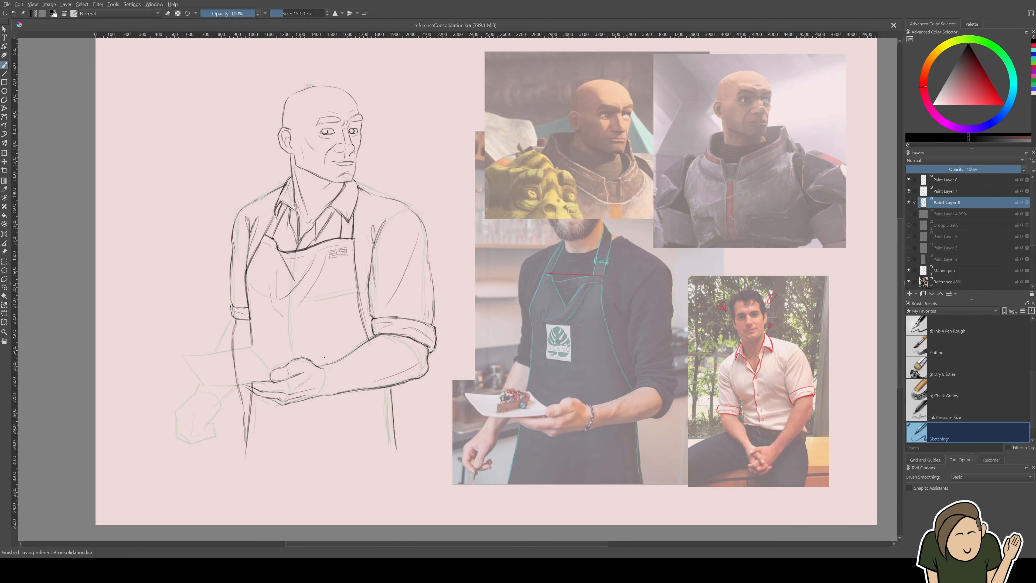
Step: Select the left-hand forearm's outline below the cuff with a polygonal selection, shift it toward the apron's side and clear the selection
{"action": "left_click_drag", "start_coordinate": [326, 351], "coordinate": [336, 350]}
{"action": "left_click", "coordinate": [4, 279]}
{"action": "left_click", "coordinate": [255, 448]}
{"action": "left_click", "coordinate": [257, 390]}
{"action": "left_click", "coordinate": [251, 380]}
{"action": "left_click", "coordinate": [258, 364]}
{"action": "left_click", "coordinate": [257, 340]}
{"action": "left_click", "coordinate": [260, 318]}
{"action": "double_click", "coordinate": [210, 435]}
{"action": "key", "text": "ctrl+t"}
{"action": "mouse_move", "coordinate": [234, 446]}
{"action": "left_mouse_down"}
{"action": "mouse_move", "coordinate": [232, 478]}
{"action": "mouse_move", "coordinate": [257, 456]}
{"action": "left_mouse_up"}
{"action": "key", "text": "Return"}
{"action": "key", "text": "ctrl+shift+a"}
Step: Redraw the apron's left-hand edge beside the cuff and clean the neighbouring sleeve lines
{"action": "key", "text": "slash"}
{"action": "key", "text": "slash"}
{"action": "left_click_drag", "start_coordinate": [261, 319], "coordinate": [263, 347]}
{"action": "key", "text": "slash"}
{"action": "key", "text": "slash"}
{"action": "key", "text": "slash"}
{"action": "left_click_drag", "start_coordinate": [243, 282], "coordinate": [245, 312]}
{"action": "key", "text": "slash"}
{"action": "key", "text": "ctrl+z"}
{"action": "key", "text": "slash"}
Step: Refine the apron's right-hand edge beside the sleeve and the outline of the right-hand shoulder
{"action": "key", "text": "slash"}
{"action": "key", "text": "slash"}
{"action": "key", "text": "slash"}
{"action": "left_click_drag", "start_coordinate": [385, 297], "coordinate": [382, 317]}
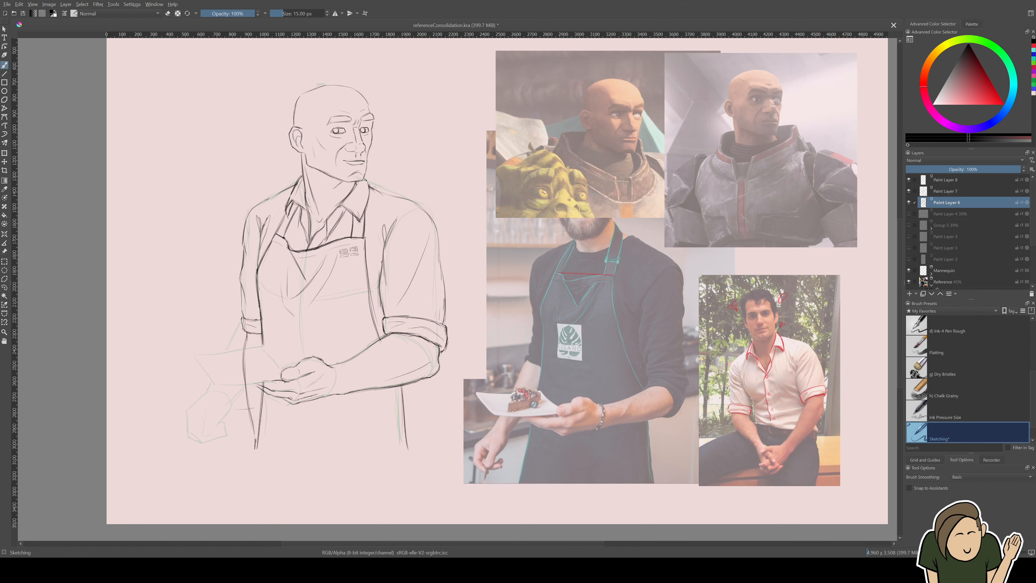
{"action": "key", "text": "slash"}
{"action": "left_click_drag", "start_coordinate": [374, 188], "coordinate": [423, 222]}
{"action": "key", "text": "slash"}
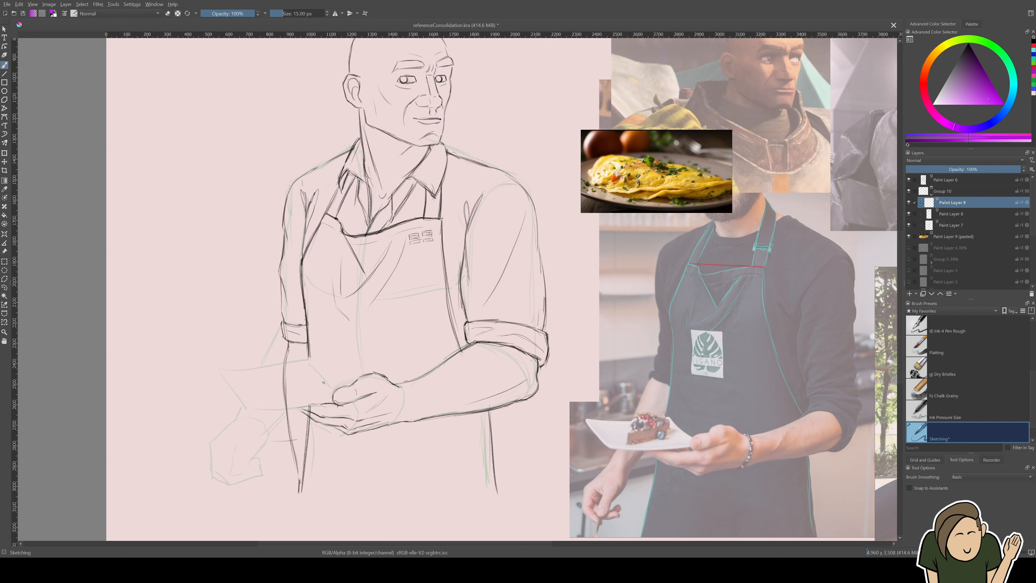
Step: Trace the plate in the apron photo with straight magenta lines along its four edges and both diagonals
{"action": "key", "text": "v"}
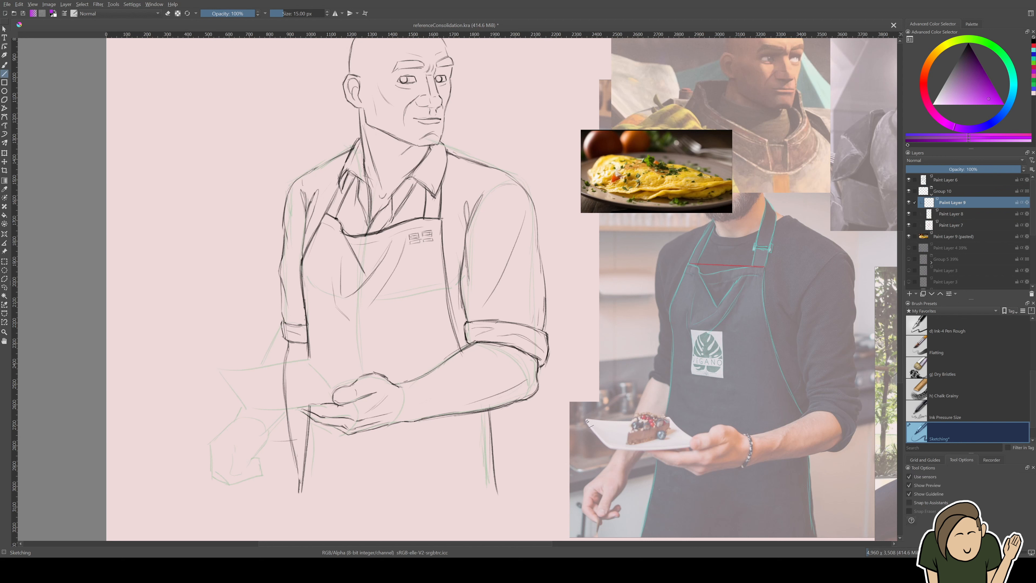
{"action": "left_click_drag", "start_coordinate": [610, 447], "coordinate": [699, 446]}
{"action": "left_click_drag", "start_coordinate": [611, 420], "coordinate": [669, 419]}
{"action": "left_click_drag", "start_coordinate": [670, 420], "coordinate": [681, 429]}
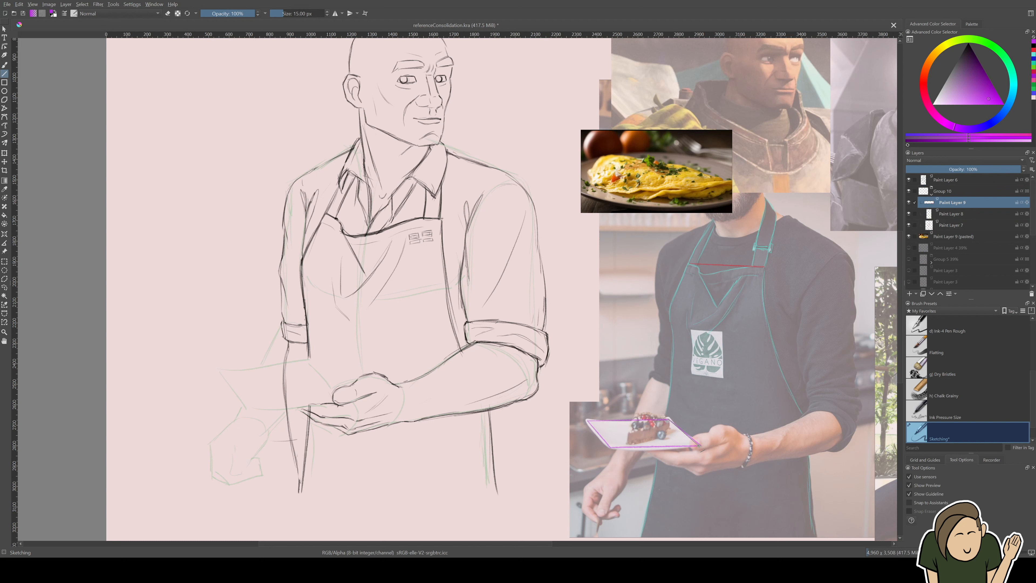
{"action": "key", "text": "b"}
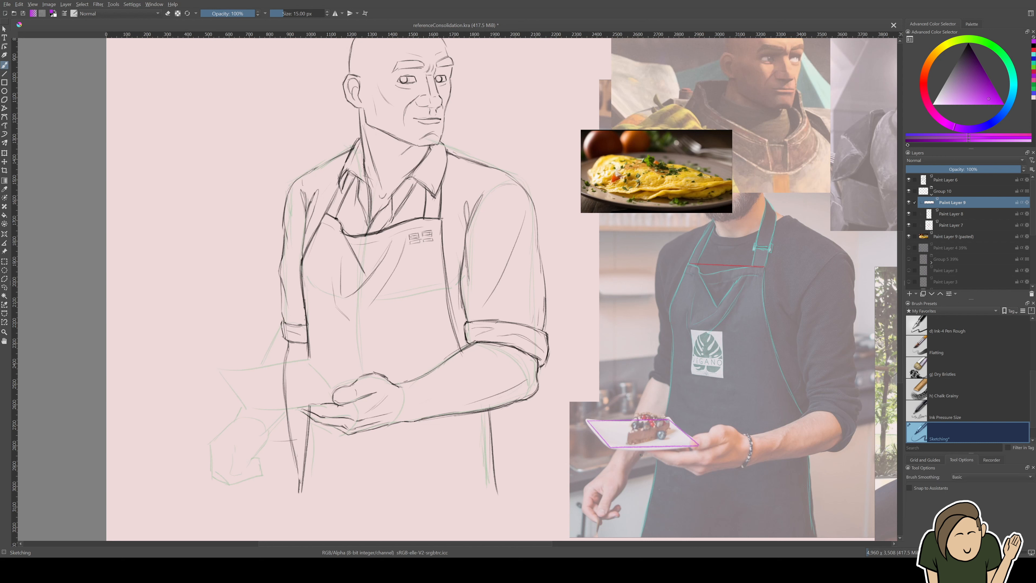
{"action": "key", "text": "v"}
{"action": "left_click_drag", "start_coordinate": [611, 447], "coordinate": [669, 420]}
{"action": "left_click_drag", "start_coordinate": [589, 421], "coordinate": [589, 421]}
Step: Move the magenta plate guide onto the figure's open hand and enlarge it slightly so its corner rests at the thumb
{"action": "key", "text": "b"}
{"action": "key", "text": "t"}
{"action": "mouse_move", "coordinate": [656, 446]}
{"action": "left_mouse_down"}
{"action": "mouse_move", "coordinate": [478, 392]}
{"action": "mouse_move", "coordinate": [296, 400]}
{"action": "left_mouse_up"}
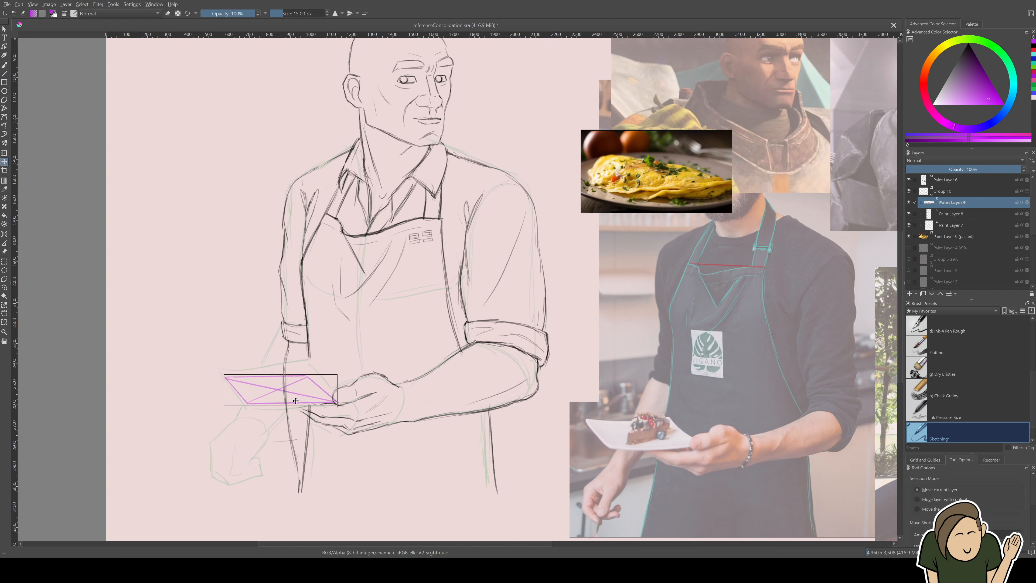
{"action": "key", "text": "ctrl+t"}
{"action": "left_click_drag", "start_coordinate": [339, 369], "coordinate": [369, 342]}
{"action": "left_click_drag", "start_coordinate": [357, 391], "coordinate": [330, 392]}
{"action": "left_click_drag", "start_coordinate": [202, 369], "coordinate": [218, 365]}
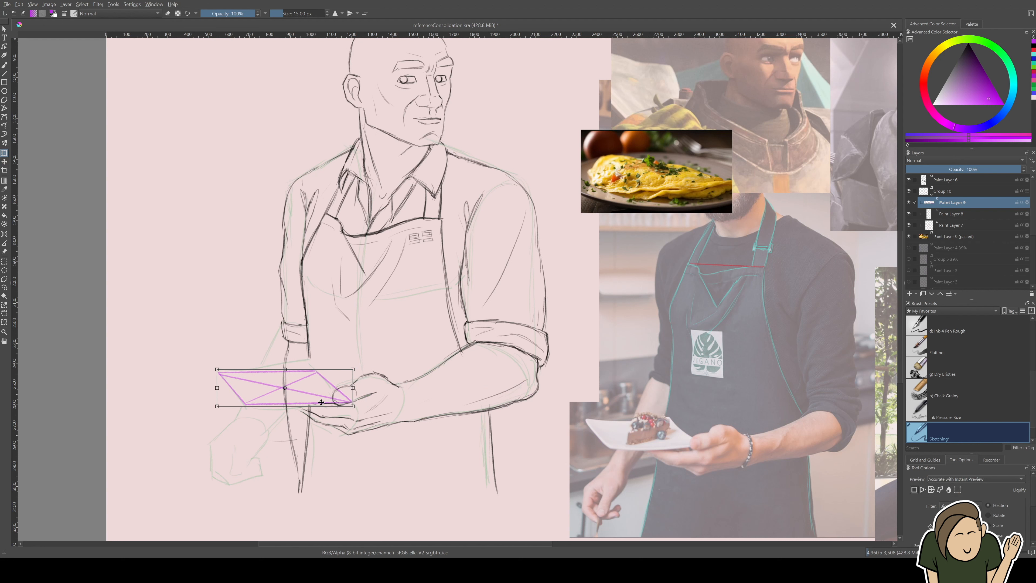
{"action": "left_click_drag", "start_coordinate": [321, 400], "coordinate": [314, 401]}
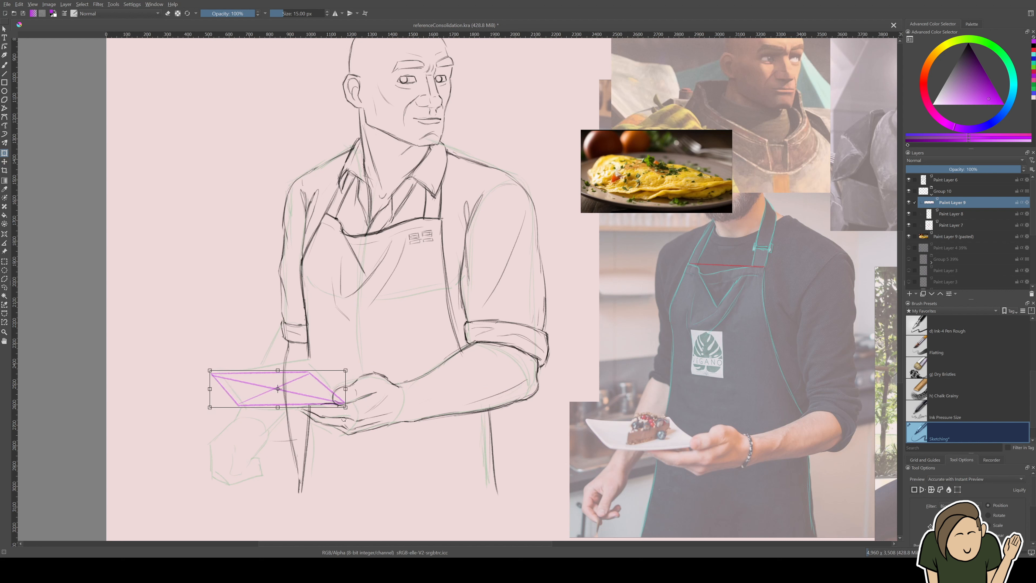
{"action": "key", "text": "Return"}
Step: Make Paint Layer 6 the active layer and reset the brush to the default black colour
{"action": "left_click", "coordinate": [947, 180]}
{"action": "key", "text": "b"}
{"action": "key", "text": "d"}
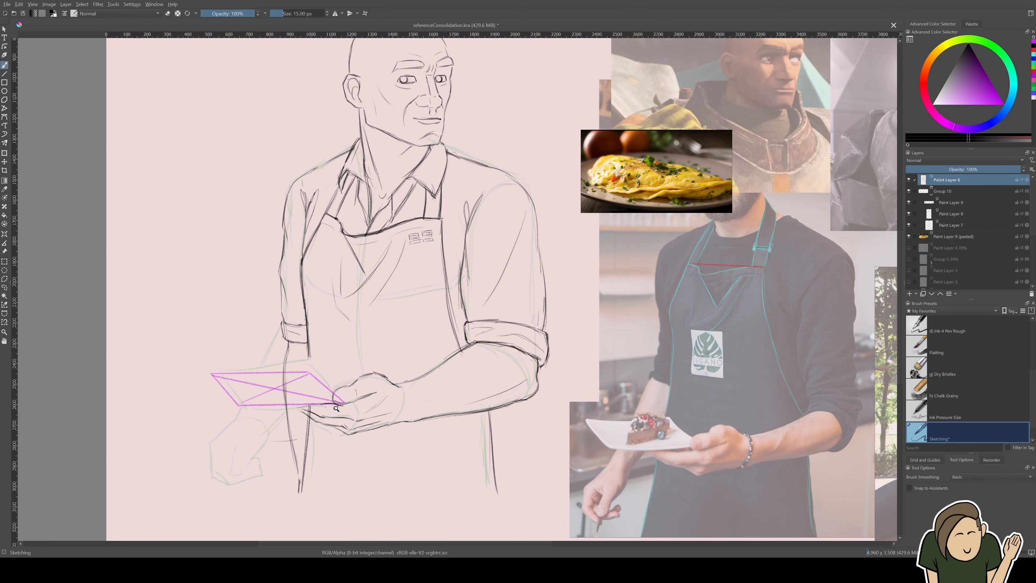
{"action": "scroll", "coordinate": [306, 387], "scroll_direction": "up", "scroll_amount": 1}
{"action": "left_click_drag", "start_coordinate": [408, 452], "coordinate": [456, 251]}
{"action": "mouse_move", "coordinate": [312, 334]}
{"action": "left_mouse_down"}
{"action": "mouse_move", "coordinate": [379, 254]}
{"action": "mouse_move", "coordinate": [456, 224]}
{"action": "mouse_move", "coordinate": [493, 223]}
{"action": "mouse_move", "coordinate": [315, 322]}
{"action": "left_mouse_up"}
{"action": "key", "text": "ctrl+z"}
{"action": "key", "text": "ctrl+z"}
{"action": "key", "text": "ctrl+z"}
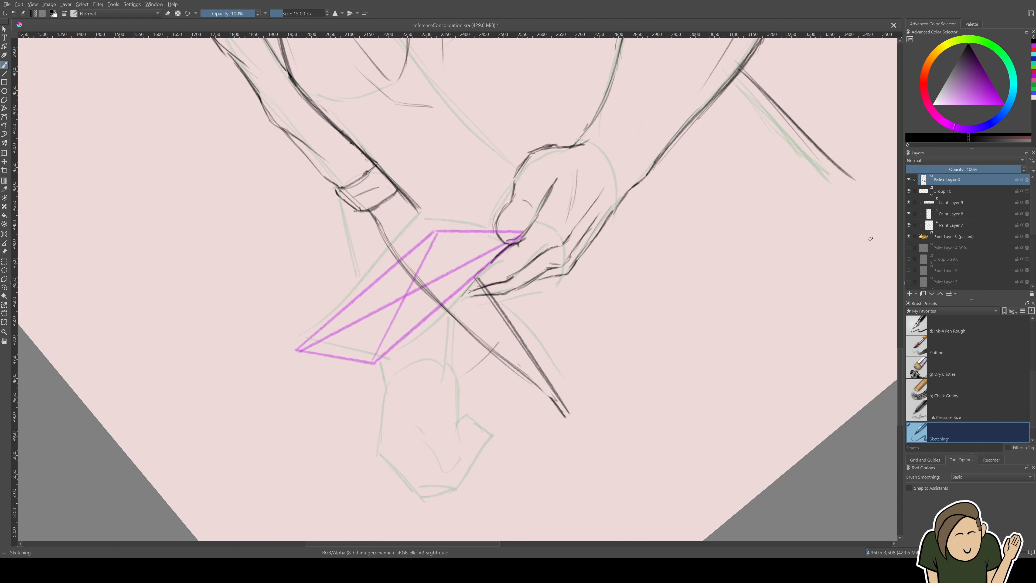
Step: On a new layer, sketch the plate's oval rim around the magenta guide, ending at the figure's thumb
{"action": "key", "text": "Insert"}
{"action": "mouse_move", "coordinate": [522, 242]}
{"action": "left_mouse_down"}
{"action": "mouse_move", "coordinate": [460, 317]}
{"action": "mouse_move", "coordinate": [372, 365]}
{"action": "left_mouse_up"}
{"action": "left_click_drag", "start_coordinate": [512, 267], "coordinate": [383, 363]}
{"action": "mouse_move", "coordinate": [521, 242]}
{"action": "left_mouse_down"}
{"action": "mouse_move", "coordinate": [297, 352]}
{"action": "mouse_move", "coordinate": [427, 344]}
{"action": "left_mouse_up"}
{"action": "mouse_move", "coordinate": [302, 352]}
{"action": "left_mouse_down"}
{"action": "mouse_move", "coordinate": [323, 290]}
{"action": "mouse_move", "coordinate": [447, 229]}
{"action": "mouse_move", "coordinate": [520, 222]}
{"action": "mouse_move", "coordinate": [504, 272]}
{"action": "mouse_move", "coordinate": [519, 228]}
{"action": "mouse_move", "coordinate": [381, 255]}
{"action": "left_mouse_up"}
{"action": "key", "text": "5"}
{"action": "left_click_drag", "start_coordinate": [548, 285], "coordinate": [454, 318]}
{"action": "key", "text": "slash"}
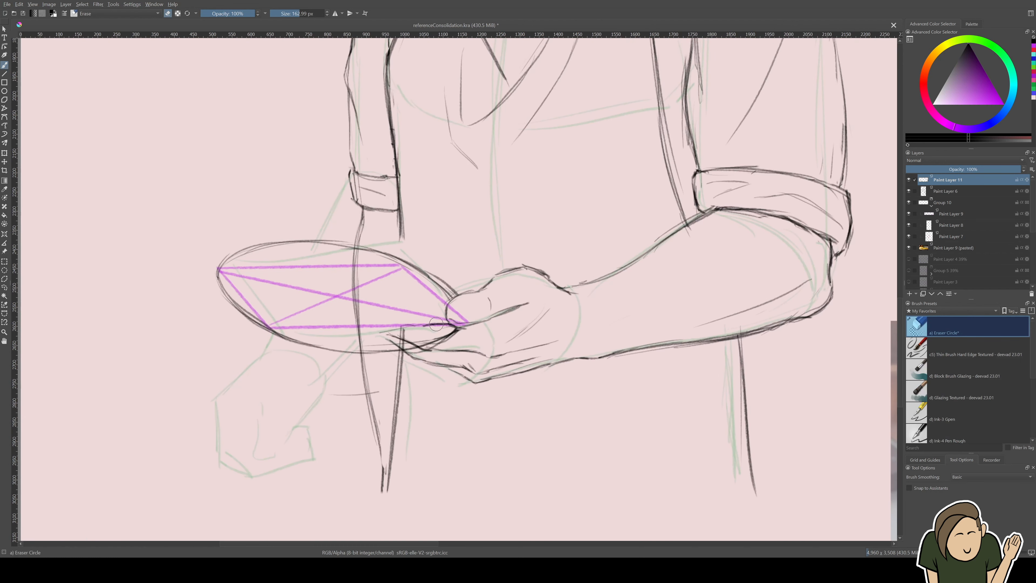
{"action": "key", "text": "slash"}
Step: Sketch the plate's inner rim and a folded omelette with a speckled surface inside it
{"action": "scroll", "coordinate": [495, 351], "scroll_direction": "down", "scroll_amount": 3}
{"action": "mouse_move", "coordinate": [503, 348]}
{"action": "left_mouse_down"}
{"action": "mouse_move", "coordinate": [370, 451]}
{"action": "mouse_move", "coordinate": [394, 423]}
{"action": "left_mouse_up"}
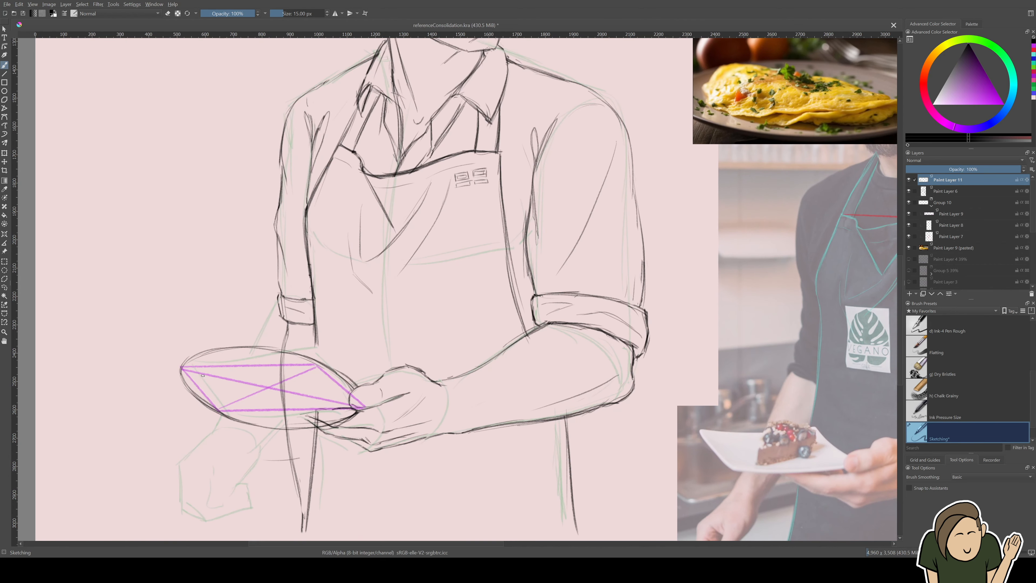
{"action": "mouse_move", "coordinate": [218, 354]}
{"action": "left_mouse_down"}
{"action": "mouse_move", "coordinate": [339, 389]}
{"action": "mouse_move", "coordinate": [231, 399]}
{"action": "mouse_move", "coordinate": [329, 397]}
{"action": "left_mouse_up"}
{"action": "mouse_move", "coordinate": [310, 381]}
{"action": "left_mouse_down"}
{"action": "mouse_move", "coordinate": [328, 397]}
{"action": "mouse_move", "coordinate": [199, 353]}
{"action": "mouse_move", "coordinate": [243, 396]}
{"action": "mouse_move", "coordinate": [330, 395]}
{"action": "mouse_move", "coordinate": [328, 410]}
{"action": "mouse_move", "coordinate": [307, 411]}
{"action": "left_mouse_up"}
{"action": "key", "text": "/"}
{"action": "key", "text": "/"}
{"action": "scroll", "coordinate": [361, 362], "scroll_direction": "down", "scroll_amount": 3}
{"action": "mouse_move", "coordinate": [361, 362]}
{"action": "left_mouse_down"}
{"action": "mouse_move", "coordinate": [315, 399]}
{"action": "mouse_move", "coordinate": [278, 387]}
{"action": "left_mouse_up"}
Step: Hide the magenta plate guide and erase the arm and apron lines that run behind the plate on Paint Layer 6
{"action": "left_click", "coordinate": [909, 202]}
{"action": "left_click", "coordinate": [909, 202]}
{"action": "left_click", "coordinate": [909, 214]}
{"action": "left_click", "coordinate": [932, 206]}
{"action": "left_click", "coordinate": [947, 191]}
{"action": "key", "text": "/"}
{"action": "scroll", "coordinate": [299, 450], "scroll_direction": "up", "scroll_amount": 3}
{"action": "left_click_drag", "start_coordinate": [215, 332], "coordinate": [217, 408]}
{"action": "key", "text": "/"}
{"action": "left_click_drag", "start_coordinate": [281, 382], "coordinate": [345, 395]}
Step: Nudge the plate drawing slightly and merge its layer down into the figure's layer
{"action": "left_click", "coordinate": [947, 180]}
{"action": "key", "text": "t"}
{"action": "left_click_drag", "start_coordinate": [275, 362], "coordinate": [278, 362]}
{"action": "key", "text": "ctrl+e"}
{"action": "key", "text": "b"}
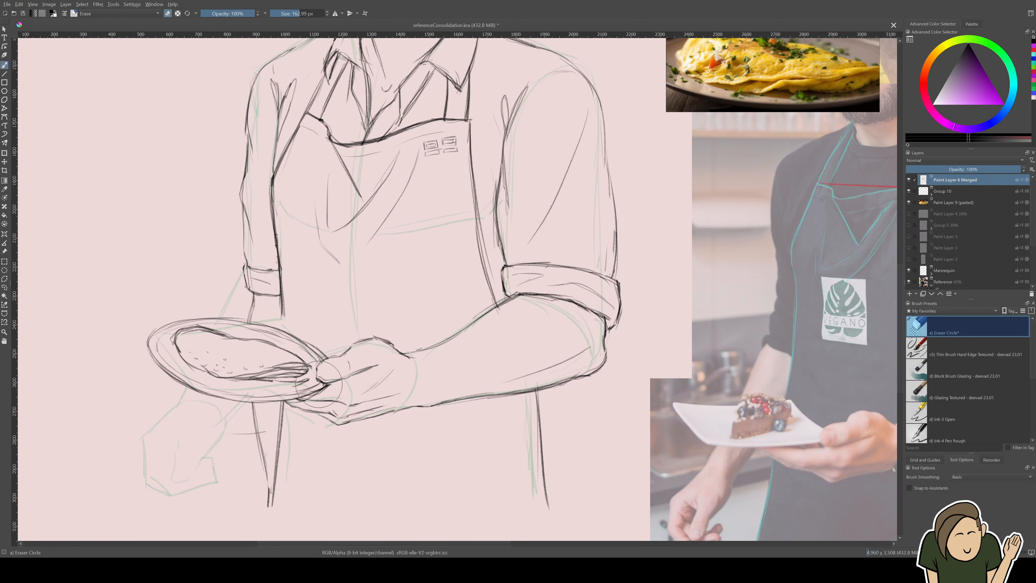
Step: Move the pasted omelette photo's layer into the Reference group
{"action": "scroll", "coordinate": [320, 372], "scroll_direction": "down", "scroll_amount": 2}
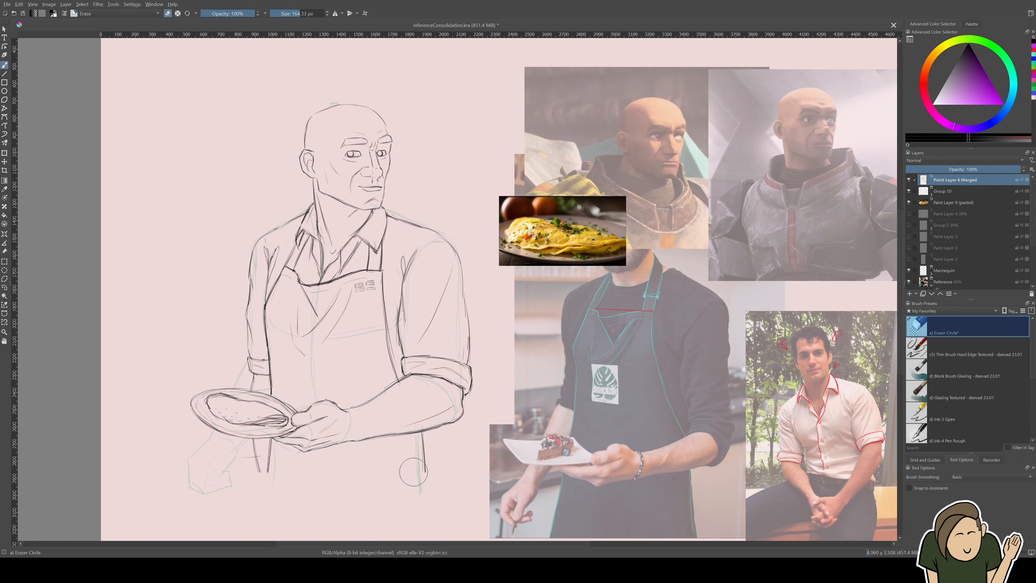
{"action": "scroll", "coordinate": [329, 427], "scroll_direction": "down", "scroll_amount": 1}
{"action": "scroll", "coordinate": [432, 380], "scroll_direction": "down", "scroll_amount": 1}
{"action": "left_click_drag", "start_coordinate": [954, 202], "coordinate": [952, 286]}
{"action": "left_click_drag", "start_coordinate": [952, 282], "coordinate": [946, 220]}
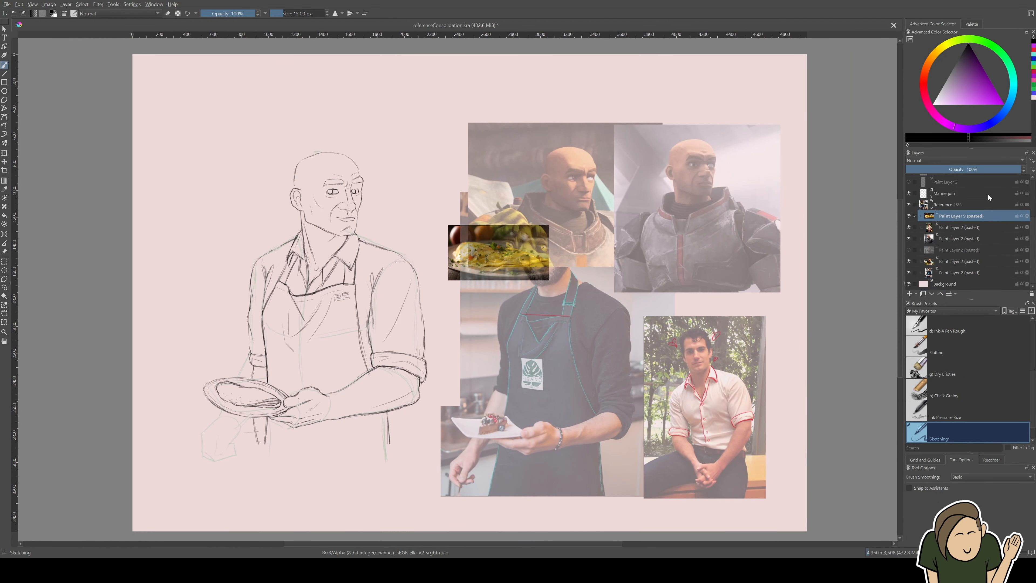
Step: Hide the Mannequin layer and Group 10, leaving the merged figure layer active
{"action": "scroll", "coordinate": [990, 197], "scroll_direction": "up", "scroll_amount": 3}
{"action": "left_click", "coordinate": [909, 259]}
{"action": "left_click", "coordinate": [931, 274]}
{"action": "left_click", "coordinate": [951, 180]}
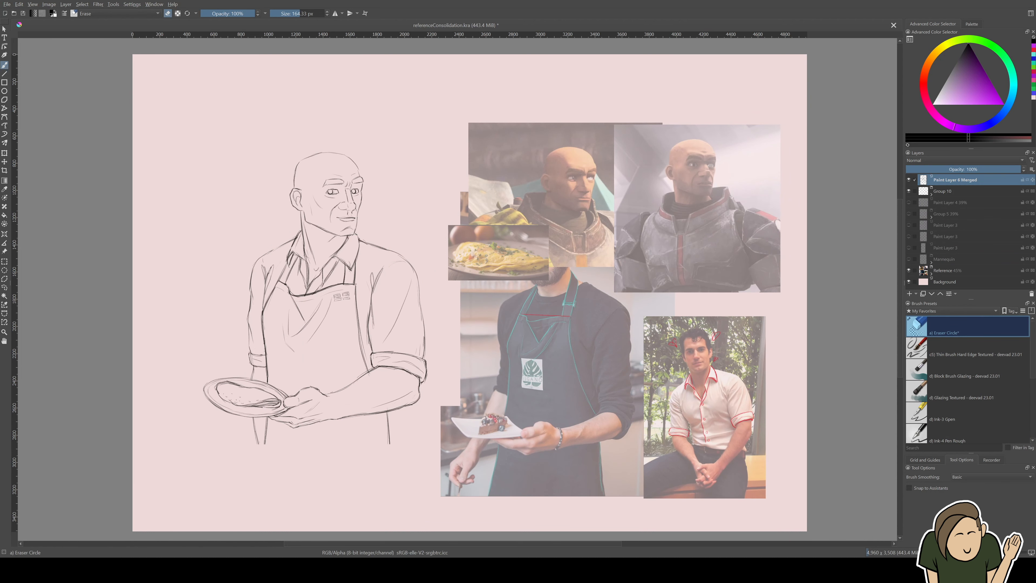
{"action": "left_click", "coordinate": [908, 191]}
Step: Move the whole Reference group toward the canvas's upper-right to make room for the figure
{"action": "scroll", "coordinate": [449, 311], "scroll_direction": "down", "scroll_amount": 1}
{"action": "left_click_drag", "start_coordinate": [449, 310], "coordinate": [502, 293]}
{"action": "left_click", "coordinate": [949, 271]}
{"action": "key", "text": "t"}
{"action": "mouse_move", "coordinate": [636, 293]}
{"action": "left_mouse_down"}
{"action": "mouse_move", "coordinate": [661, 315]}
{"action": "mouse_move", "coordinate": [661, 273]}
{"action": "left_mouse_up"}
Step: Scale up the merged figure drawing and reposition it in the free space beside the reference photos
{"action": "left_click", "coordinate": [955, 180]}
{"action": "key", "text": "ctrl+t"}
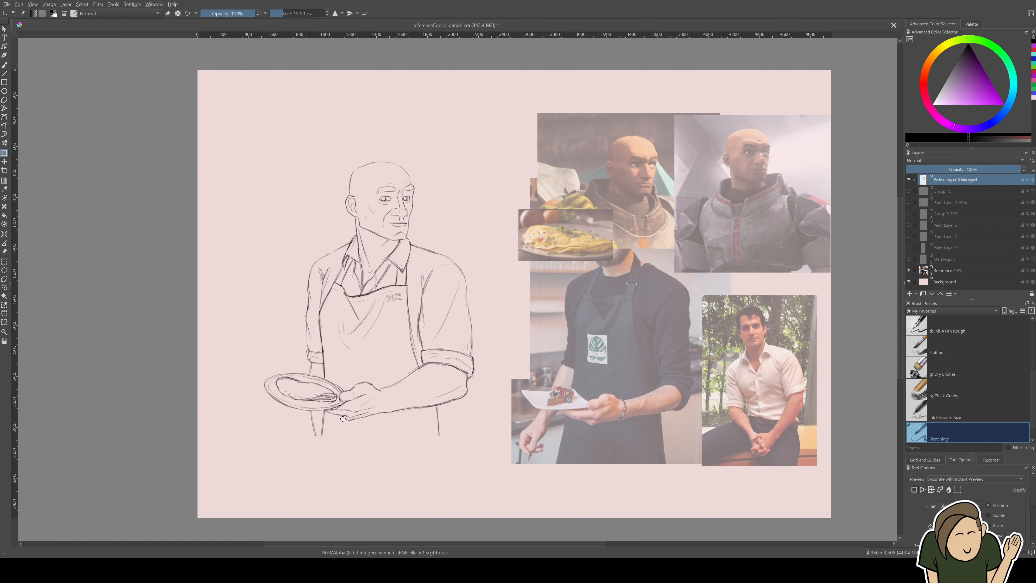
{"action": "left_click_drag", "start_coordinate": [475, 161], "coordinate": [502, 125]}
{"action": "left_click_drag", "start_coordinate": [463, 322], "coordinate": [448, 312]}
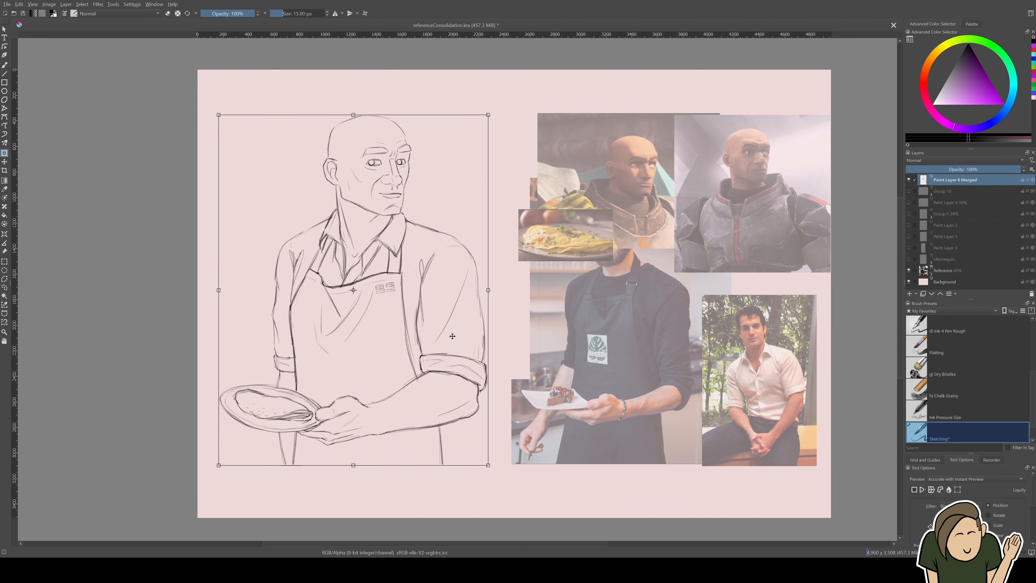
{"action": "key", "text": "b"}
Step: Set the Reference group to full opacity and reorganise the other layers as Sketch and a group named Old
{"action": "scroll", "coordinate": [499, 352], "scroll_direction": "up", "scroll_amount": 1}
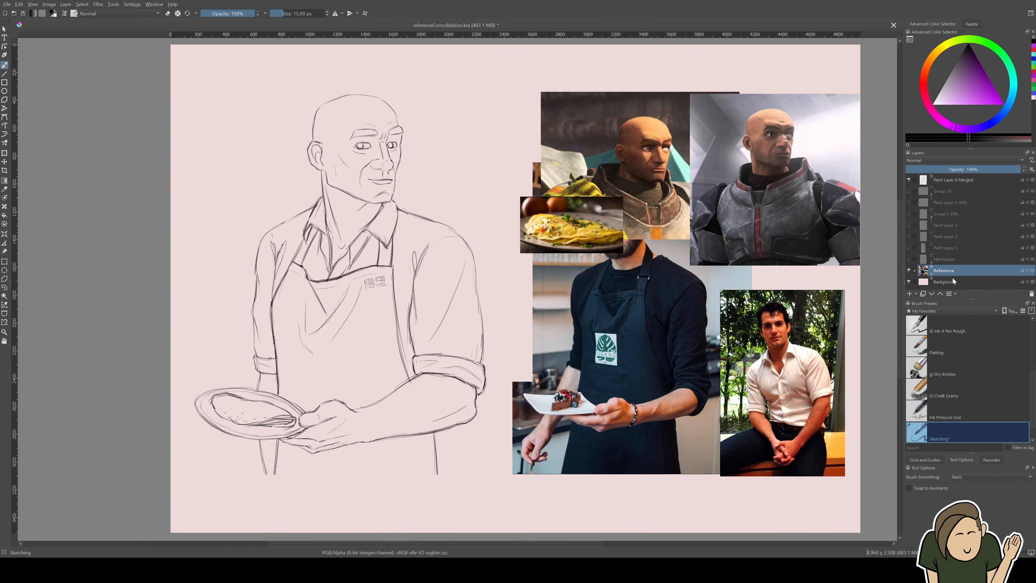
{"action": "left_click", "coordinate": [969, 180]}
{"action": "left_click", "coordinate": [932, 195]}
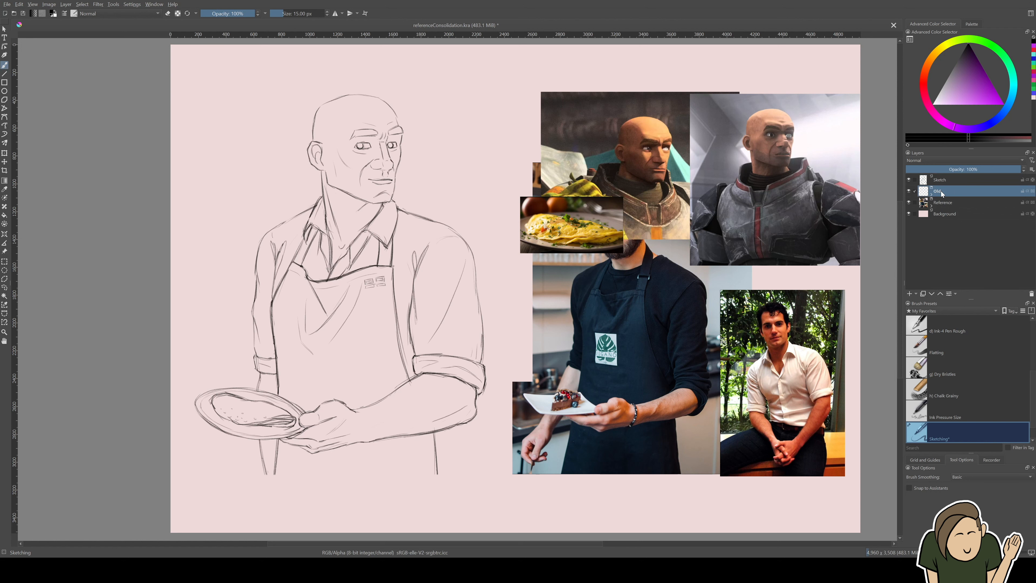
Step: Check the figure's proportions in a mirrored canvas view
{"action": "key", "text": "m"}
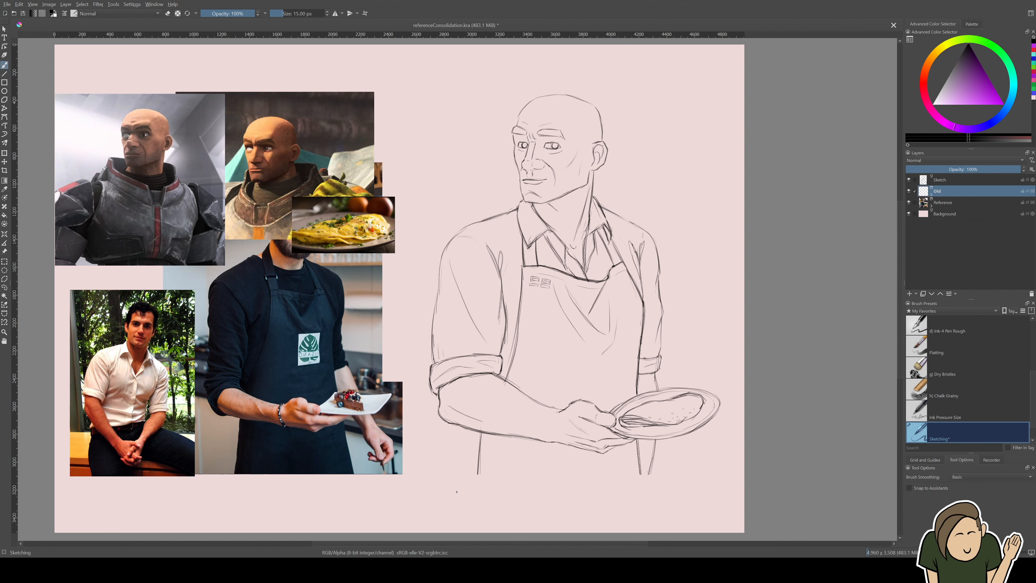
{"action": "key", "text": "m"}
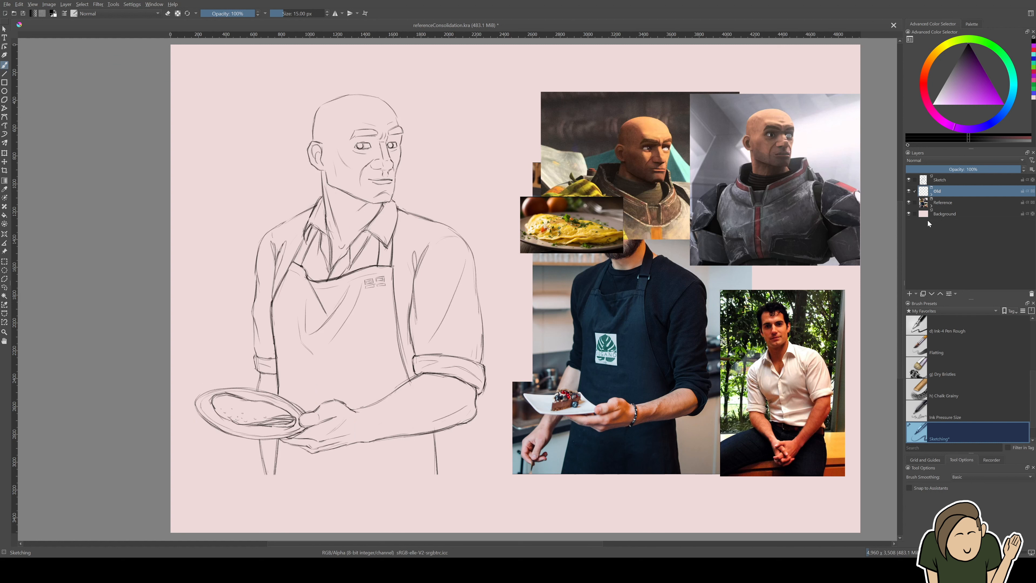
Step: Add a new layer above Sketch and fade the Sketch layer to about 33% opacity
{"action": "left_click", "coordinate": [970, 181]}
{"action": "key", "text": "Insert"}
{"action": "left_click", "coordinate": [963, 189]}
{"action": "left_click_drag", "start_coordinate": [975, 169], "coordinate": [941, 182]}
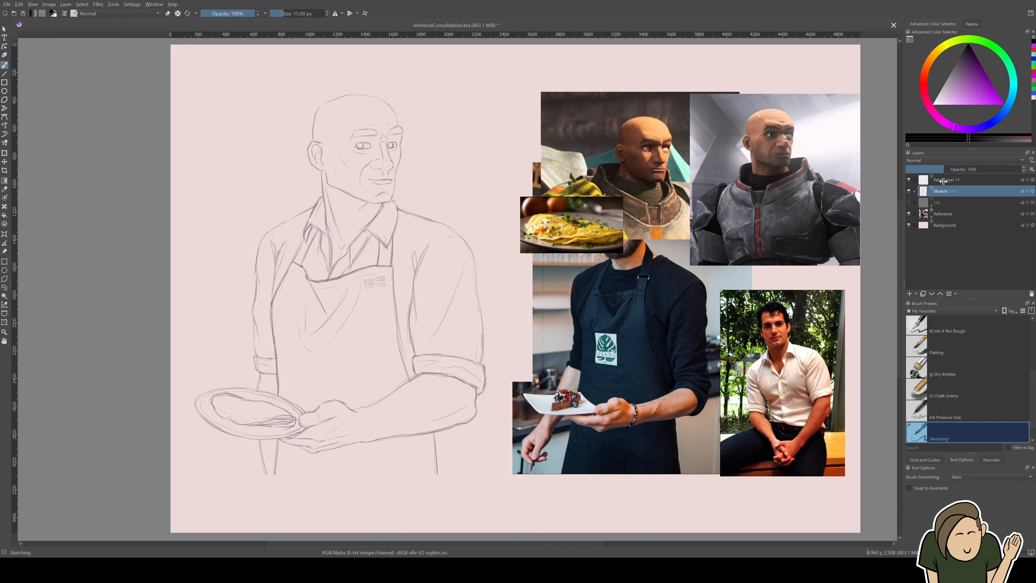
{"action": "left_click", "coordinate": [950, 183]}
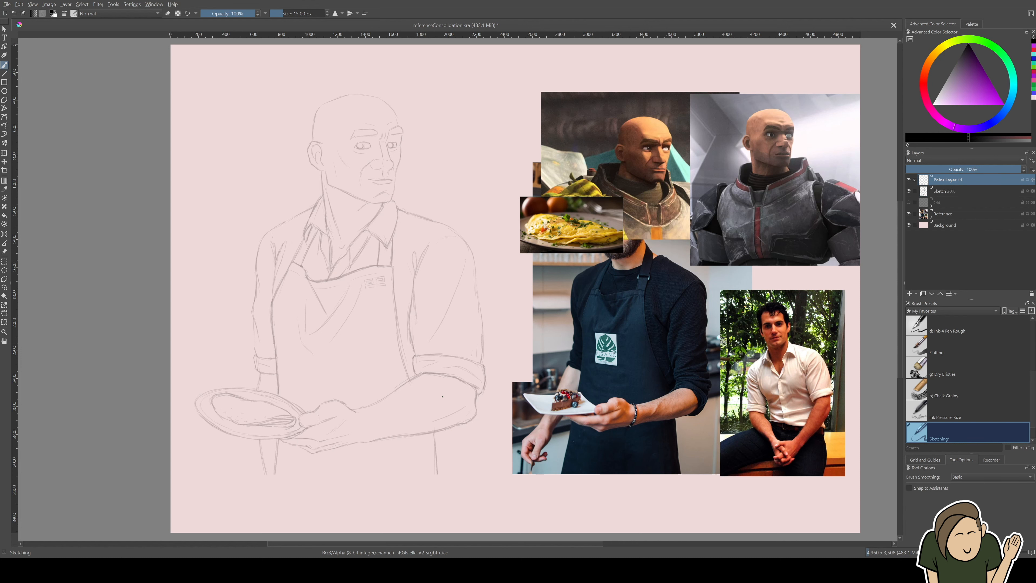
Step: On the new layer, redraw the skull's outline, the far side of the face and the ear over the faded sketch
{"action": "scroll", "coordinate": [409, 308], "scroll_direction": "up", "scroll_amount": 3}
{"action": "mouse_move", "coordinate": [317, 187]}
{"action": "left_mouse_down"}
{"action": "mouse_move", "coordinate": [337, 95]}
{"action": "mouse_move", "coordinate": [401, 62]}
{"action": "mouse_move", "coordinate": [444, 59]}
{"action": "mouse_move", "coordinate": [479, 63]}
{"action": "mouse_move", "coordinate": [550, 123]}
{"action": "mouse_move", "coordinate": [563, 168]}
{"action": "left_mouse_up"}
{"action": "left_click_drag", "start_coordinate": [523, 143], "coordinate": [545, 130]}
{"action": "left_click_drag", "start_coordinate": [565, 171], "coordinate": [526, 359]}
{"action": "mouse_move", "coordinate": [343, 195]}
{"action": "left_mouse_down"}
{"action": "mouse_move", "coordinate": [305, 203]}
{"action": "mouse_move", "coordinate": [346, 257]}
{"action": "left_mouse_up"}
{"action": "left_click_drag", "start_coordinate": [349, 272], "coordinate": [353, 287]}
{"action": "left_click_drag", "start_coordinate": [341, 212], "coordinate": [338, 255]}
{"action": "mouse_move", "coordinate": [421, 185]}
{"action": "left_mouse_down"}
{"action": "mouse_move", "coordinate": [497, 164]}
{"action": "mouse_move", "coordinate": [422, 184]}
{"action": "left_mouse_up"}
Step: Redraw the jawline and line the eyebrows and the nose with the crease beside it
{"action": "left_click_drag", "start_coordinate": [355, 108], "coordinate": [402, 130]}
{"action": "mouse_move", "coordinate": [340, 272]}
{"action": "left_mouse_down"}
{"action": "mouse_move", "coordinate": [359, 312]}
{"action": "mouse_move", "coordinate": [477, 361]}
{"action": "mouse_move", "coordinate": [515, 358]}
{"action": "left_mouse_up"}
{"action": "key", "text": "slash"}
{"action": "mouse_move", "coordinate": [340, 273]}
{"action": "left_mouse_down"}
{"action": "mouse_move", "coordinate": [385, 334]}
{"action": "mouse_move", "coordinate": [374, 331]}
{"action": "left_mouse_up"}
{"action": "key", "text": "slash"}
{"action": "left_click_drag", "start_coordinate": [431, 347], "coordinate": [422, 325]}
{"action": "left_click", "coordinate": [514, 247], "text": "ctrl"}
{"action": "left_click_drag", "start_coordinate": [480, 215], "coordinate": [497, 244]}
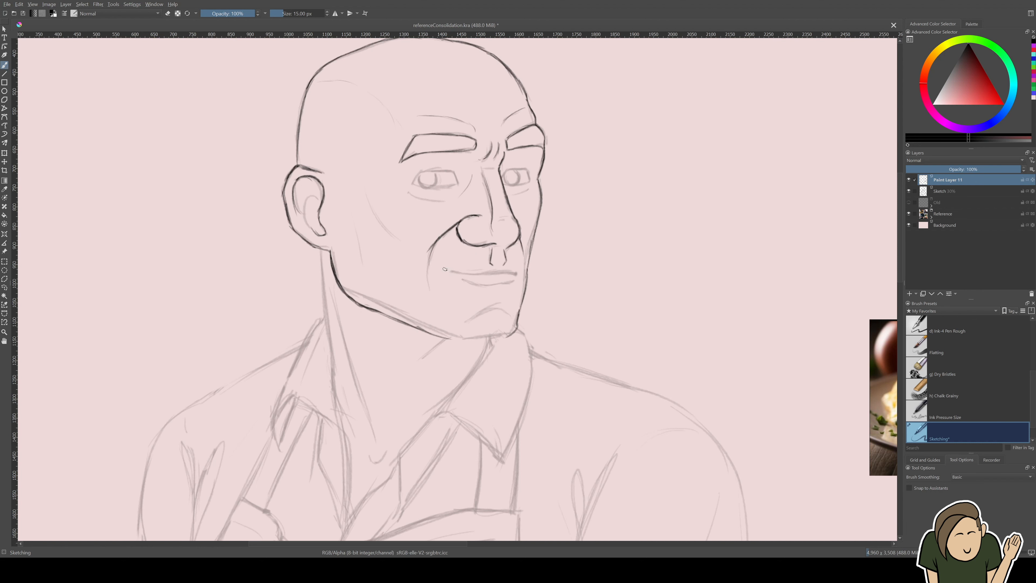
Step: Line the mouth and the crease above the chin, and redraw the chin's lower contour
{"action": "left_click_drag", "start_coordinate": [509, 265], "coordinate": [518, 271]}
{"action": "left_click_drag", "start_coordinate": [489, 294], "coordinate": [529, 317]}
{"action": "left_click_drag", "start_coordinate": [535, 335], "coordinate": [460, 348]}
{"action": "key", "text": "slash"}
{"action": "key", "text": "slash"}
{"action": "left_click_drag", "start_coordinate": [536, 322], "coordinate": [475, 350]}
Step: Draw the neck's outer edge, the neck muscle lines and the short line beneath the chin
{"action": "mouse_move", "coordinate": [478, 351]}
{"action": "left_mouse_down"}
{"action": "mouse_move", "coordinate": [460, 348]}
{"action": "mouse_move", "coordinate": [425, 382]}
{"action": "left_mouse_up"}
{"action": "left_click_drag", "start_coordinate": [338, 255], "coordinate": [350, 384]}
{"action": "left_click_drag", "start_coordinate": [345, 282], "coordinate": [390, 439]}
{"action": "left_click_drag", "start_coordinate": [382, 338], "coordinate": [395, 417]}
Step: Line both eyes with their irises and lower-lid folds, and touch up the lips
{"action": "mouse_move", "coordinate": [413, 222]}
{"action": "left_mouse_down"}
{"action": "mouse_move", "coordinate": [445, 206]}
{"action": "mouse_move", "coordinate": [465, 218]}
{"action": "left_mouse_up"}
{"action": "left_click_drag", "start_coordinate": [412, 220], "coordinate": [438, 205]}
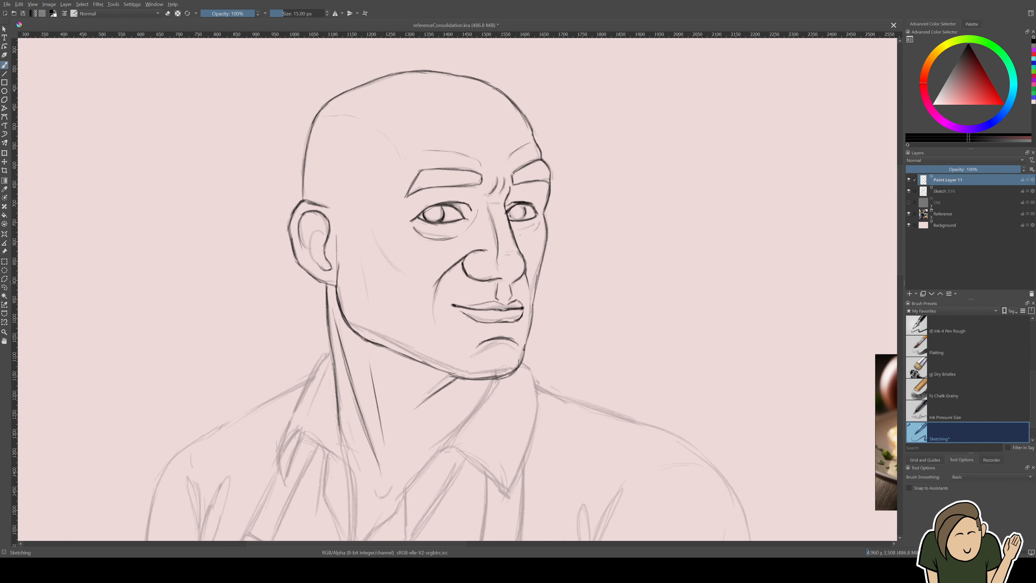
{"action": "key", "text": "/"}
{"action": "key", "text": "/"}
{"action": "left_click_drag", "start_coordinate": [474, 317], "coordinate": [470, 306]}
Step: Add the cheekbone and cheek contour lines and draw the pupils inside both irises
{"action": "left_click_drag", "start_coordinate": [366, 232], "coordinate": [407, 276]}
{"action": "left_click_drag", "start_coordinate": [360, 251], "coordinate": [362, 288]}
{"action": "scroll", "coordinate": [421, 217], "scroll_direction": "up", "scroll_amount": 2}
{"action": "left_click_drag", "start_coordinate": [578, 181], "coordinate": [570, 194]}
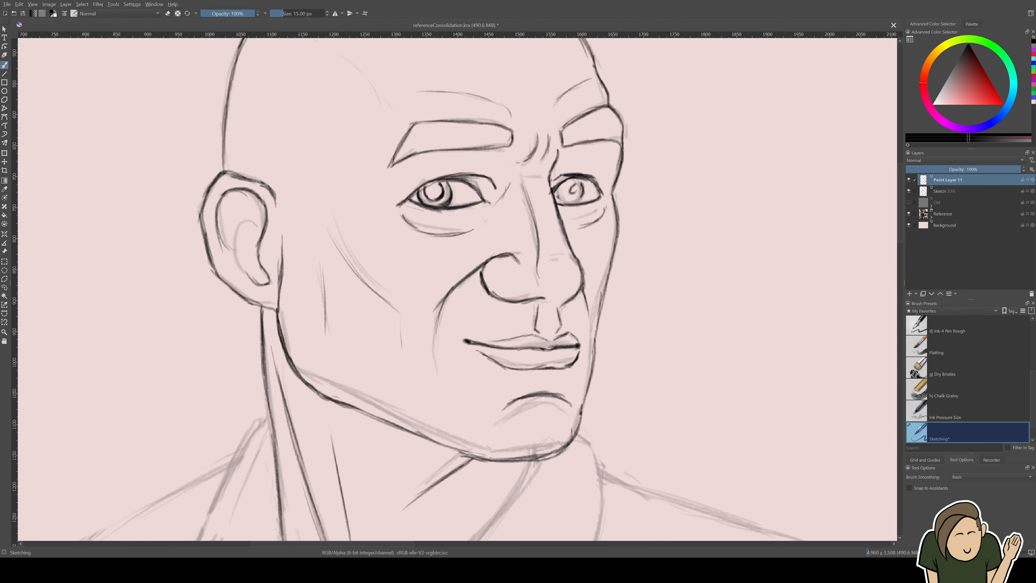
Step: Strengthen the pupils inside both irises and clean up the marks around them
{"action": "left_click_drag", "start_coordinate": [444, 186], "coordinate": [437, 197]}
{"action": "mouse_move", "coordinate": [560, 187]}
{"action": "left_mouse_down"}
{"action": "mouse_move", "coordinate": [607, 177]}
{"action": "mouse_move", "coordinate": [602, 203]}
{"action": "left_mouse_up"}
{"action": "key", "text": "/"}
{"action": "key", "text": "/"}
{"action": "scroll", "coordinate": [592, 313], "scroll_direction": "down", "scroll_amount": 6}
{"action": "scroll", "coordinate": [530, 224], "scroll_direction": "up", "scroll_amount": 5}
Step: Select and transform the eye areas separately to refine their size and placement on the face
{"action": "key", "text": "ctrl+r"}
{"action": "left_click_drag", "start_coordinate": [399, 220], "coordinate": [504, 275]}
{"action": "left_click_drag", "start_coordinate": [435, 213], "coordinate": [578, 253]}
{"action": "key", "text": "ctrl+t"}
{"action": "key", "text": "ctrl+shift+a"}
{"action": "left_click_drag", "start_coordinate": [542, 237], "coordinate": [579, 272]}
{"action": "key", "text": "ctrl+t"}
{"action": "key", "text": "ctrl+shift+a"}
{"action": "key", "text": "b"}
{"action": "left_click_drag", "start_coordinate": [513, 370], "coordinate": [521, 375]}
{"action": "scroll", "coordinate": [522, 375], "scroll_direction": "down", "scroll_amount": 5}
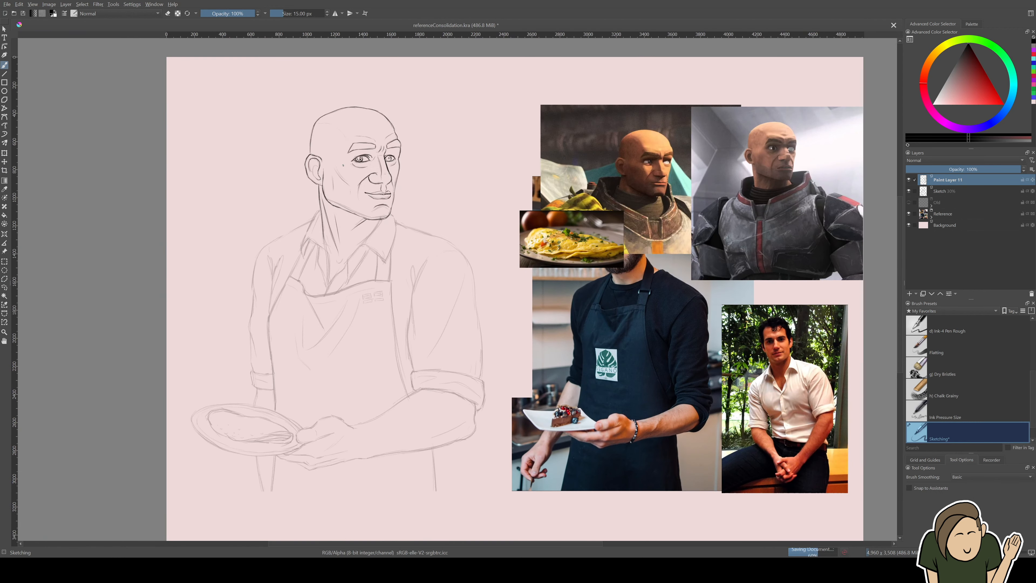
{"action": "key", "text": "m"}
{"action": "key", "text": "m"}
{"action": "scroll", "coordinate": [315, 144], "scroll_direction": "up", "scroll_amount": 6}
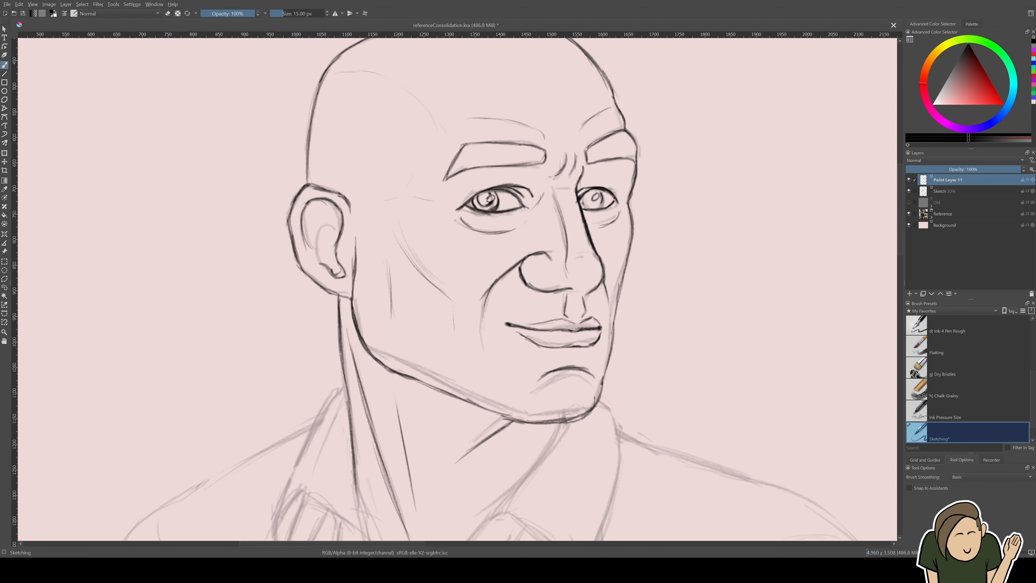
Step: Select the ear and enlarge it by stretching it taller
{"action": "scroll", "coordinate": [384, 236], "scroll_direction": "down", "scroll_amount": 1}
{"action": "key", "text": "ctrl+r"}
{"action": "left_click_drag", "start_coordinate": [283, 180], "coordinate": [359, 289]}
{"action": "key", "text": "ctrl+t"}
{"action": "mouse_move", "coordinate": [321, 180]}
{"action": "left_mouse_down"}
{"action": "mouse_move", "coordinate": [322, 164]}
{"action": "mouse_move", "coordinate": [354, 204]}
{"action": "left_mouse_up"}
{"action": "key", "text": "ctrl+e"}
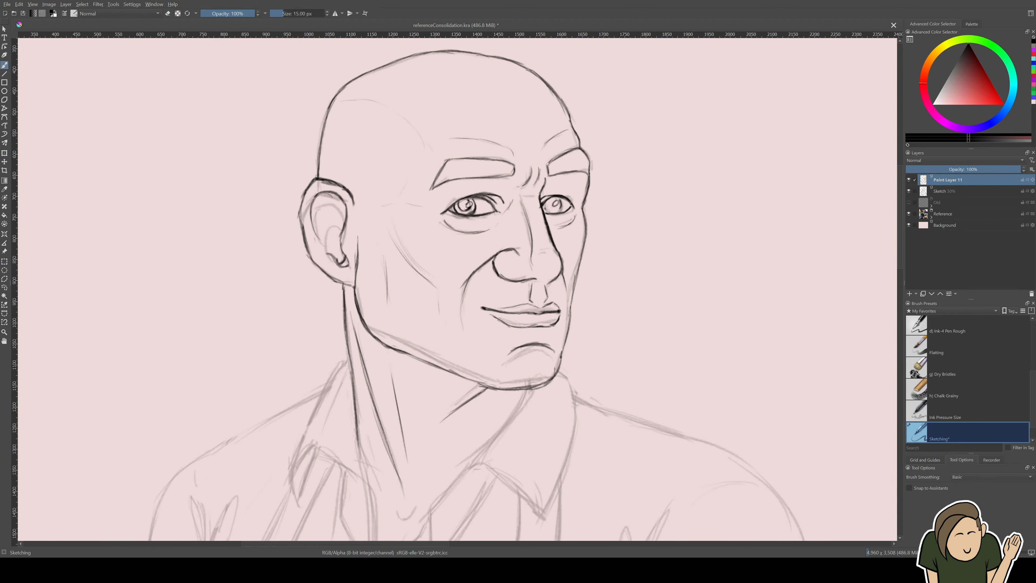
Step: Erase the ear's uneven lower outline and redraw its outer contour down to the jaw and neck
{"action": "key", "text": "/"}
{"action": "left_click_drag", "start_coordinate": [348, 260], "coordinate": [343, 270]}
{"action": "left_click_drag", "start_coordinate": [302, 225], "coordinate": [353, 288]}
{"action": "key", "text": "/"}
{"action": "left_click_drag", "start_coordinate": [304, 222], "coordinate": [347, 290]}
{"action": "left_click_drag", "start_coordinate": [317, 253], "coordinate": [355, 285]}
{"action": "key", "text": "ctrl+z"}
{"action": "key", "text": "ctrl+z"}
{"action": "left_click_drag", "start_coordinate": [343, 287], "coordinate": [345, 303]}
{"action": "key", "text": "/"}
Step: Clean up and redraw the inner folds of the ear, alternating between brush and eraser
{"action": "left_click_drag", "start_coordinate": [338, 194], "coordinate": [342, 244]}
{"action": "key", "text": "/"}
{"action": "left_click_drag", "start_coordinate": [342, 251], "coordinate": [347, 227]}
{"action": "key", "text": "/"}
{"action": "key", "text": "/"}
{"action": "mouse_move", "coordinate": [335, 193]}
{"action": "left_mouse_down"}
{"action": "mouse_move", "coordinate": [341, 228]}
{"action": "mouse_move", "coordinate": [316, 218]}
{"action": "mouse_move", "coordinate": [333, 254]}
{"action": "left_mouse_up"}
{"action": "key", "text": "/"}
{"action": "key", "text": "/"}
{"action": "scroll", "coordinate": [429, 294], "scroll_direction": "down", "scroll_amount": 3}
{"action": "scroll", "coordinate": [426, 351], "scroll_direction": "up", "scroll_amount": 3}
Step: Line the collar flap below the ear and the shirt opening edges beneath it, erasing stray overlaps
{"action": "mouse_move", "coordinate": [367, 159]}
{"action": "left_mouse_down"}
{"action": "mouse_move", "coordinate": [340, 202]}
{"action": "mouse_move", "coordinate": [317, 290]}
{"action": "left_mouse_up"}
{"action": "mouse_move", "coordinate": [326, 249]}
{"action": "left_mouse_down"}
{"action": "mouse_move", "coordinate": [386, 278]}
{"action": "mouse_move", "coordinate": [393, 373]}
{"action": "left_mouse_up"}
{"action": "left_click_drag", "start_coordinate": [369, 225], "coordinate": [392, 307]}
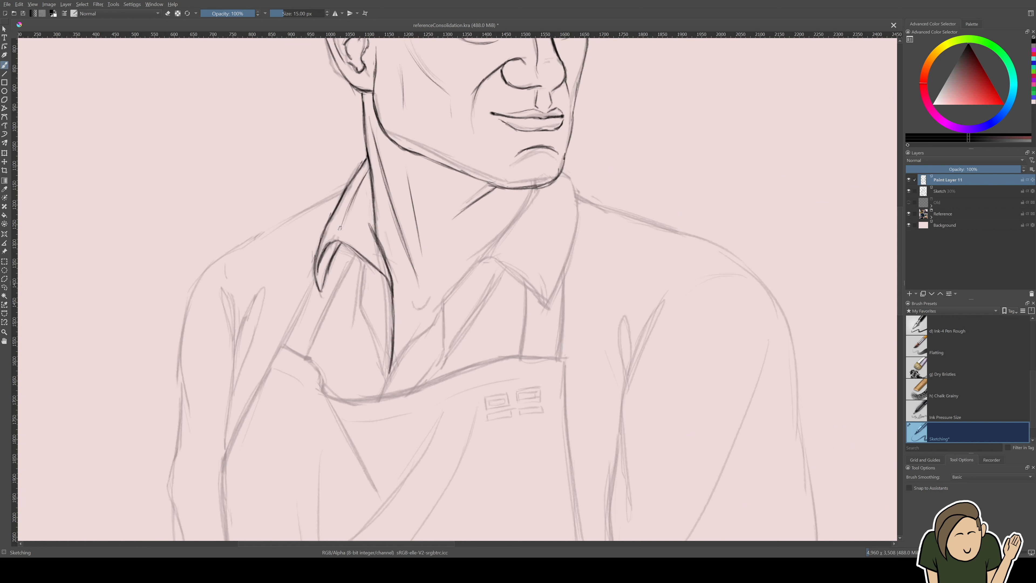
{"action": "left_click_drag", "start_coordinate": [366, 261], "coordinate": [385, 379]}
{"action": "left_click_drag", "start_coordinate": [407, 346], "coordinate": [380, 397]}
{"action": "left_click_drag", "start_coordinate": [443, 305], "coordinate": [394, 364]}
{"action": "key", "text": "/"}
{"action": "key", "text": "/"}
{"action": "mouse_move", "coordinate": [398, 313]}
{"action": "left_mouse_down"}
{"action": "mouse_move", "coordinate": [392, 287]}
{"action": "mouse_move", "coordinate": [394, 306]}
{"action": "left_mouse_up"}
{"action": "key", "text": "/"}
{"action": "key", "text": "/"}
Step: Line the collar flap under the chin, covering its neck edge, outer curve and pointed lower edge
{"action": "left_click_drag", "start_coordinate": [520, 207], "coordinate": [477, 261]}
{"action": "left_click_drag", "start_coordinate": [530, 190], "coordinate": [512, 222]}
{"action": "left_click_drag", "start_coordinate": [562, 171], "coordinate": [576, 228]}
{"action": "left_click_drag", "start_coordinate": [573, 181], "coordinate": [551, 301]}
{"action": "key", "text": "ctrl+z"}
{"action": "mouse_move", "coordinate": [576, 202]}
{"action": "left_mouse_down"}
{"action": "mouse_move", "coordinate": [545, 313]}
{"action": "mouse_move", "coordinate": [564, 274]}
{"action": "left_mouse_up"}
{"action": "mouse_move", "coordinate": [479, 262]}
{"action": "left_mouse_down"}
{"action": "mouse_move", "coordinate": [511, 266]}
{"action": "mouse_move", "coordinate": [545, 312]}
{"action": "left_mouse_up"}
{"action": "left_click_drag", "start_coordinate": [547, 192], "coordinate": [517, 240]}
Step: Line the placket edge of the open shirt front and the diagonal line beneath the collar
{"action": "left_click_drag", "start_coordinate": [449, 294], "coordinate": [441, 371]}
{"action": "left_click_drag", "start_coordinate": [507, 263], "coordinate": [456, 342]}
{"action": "mouse_move", "coordinate": [508, 261]}
{"action": "left_mouse_down"}
{"action": "mouse_move", "coordinate": [476, 311]}
{"action": "mouse_move", "coordinate": [435, 323]}
{"action": "mouse_move", "coordinate": [468, 260]}
{"action": "left_mouse_up"}
{"action": "key", "text": "slash"}
{"action": "key", "text": "slash"}
{"action": "mouse_move", "coordinate": [388, 191]}
{"action": "left_mouse_down"}
{"action": "mouse_move", "coordinate": [338, 291]}
{"action": "mouse_move", "coordinate": [391, 186]}
{"action": "left_mouse_up"}
Step: Line the apron's shoulder straps, its curved top edge and its long side edges
{"action": "left_click_drag", "start_coordinate": [345, 213], "coordinate": [316, 278]}
{"action": "left_click_drag", "start_coordinate": [556, 227], "coordinate": [551, 289]}
{"action": "left_click_drag", "start_coordinate": [594, 207], "coordinate": [590, 293]}
{"action": "left_click_drag", "start_coordinate": [399, 340], "coordinate": [438, 221]}
{"action": "mouse_move", "coordinate": [303, 434]}
{"action": "left_mouse_down"}
{"action": "mouse_move", "coordinate": [292, 277]}
{"action": "mouse_move", "coordinate": [342, 177]}
{"action": "left_mouse_up"}
{"action": "mouse_move", "coordinate": [414, 213]}
{"action": "left_mouse_down"}
{"action": "mouse_move", "coordinate": [595, 170]}
{"action": "mouse_move", "coordinate": [631, 173]}
{"action": "left_mouse_up"}
{"action": "mouse_move", "coordinate": [631, 173]}
{"action": "left_mouse_down"}
{"action": "mouse_move", "coordinate": [584, 104]}
{"action": "mouse_move", "coordinate": [618, 384]}
{"action": "mouse_move", "coordinate": [634, 422]}
{"action": "left_mouse_up"}
Step: Draw the drapery folds across the apron's chest, including the diagonal crease and the curved folds
{"action": "left_click_drag", "start_coordinate": [398, 213], "coordinate": [453, 326]}
{"action": "mouse_move", "coordinate": [414, 234]}
{"action": "left_mouse_down"}
{"action": "mouse_move", "coordinate": [482, 237]}
{"action": "mouse_move", "coordinate": [400, 350]}
{"action": "left_mouse_up"}
{"action": "mouse_move", "coordinate": [381, 349]}
{"action": "left_mouse_down"}
{"action": "mouse_move", "coordinate": [377, 327]}
{"action": "mouse_move", "coordinate": [380, 373]}
{"action": "left_mouse_up"}
{"action": "left_click_drag", "start_coordinate": [379, 370], "coordinate": [412, 410]}
{"action": "left_click_drag", "start_coordinate": [505, 312], "coordinate": [456, 382]}
{"action": "left_click_drag", "start_coordinate": [543, 210], "coordinate": [518, 286]}
{"action": "left_click_drag", "start_coordinate": [398, 262], "coordinate": [396, 304]}
{"action": "mouse_move", "coordinate": [309, 428]}
{"action": "left_mouse_down"}
{"action": "mouse_move", "coordinate": [377, 286]}
{"action": "mouse_move", "coordinate": [387, 374]}
{"action": "left_mouse_up"}
Step: Line the shoulder beside the ear-side collar and reduce the Sketch layer's opacity to about 10%
{"action": "left_click_drag", "start_coordinate": [305, 204], "coordinate": [465, 94]}
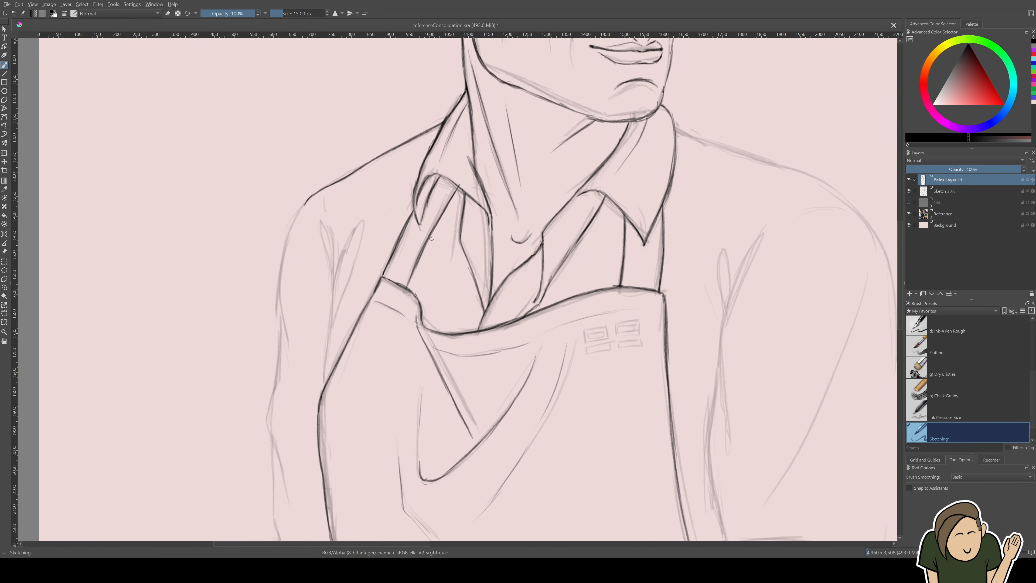
{"action": "left_click_drag", "start_coordinate": [412, 213], "coordinate": [284, 224]}
{"action": "left_click", "coordinate": [942, 191]}
{"action": "left_click_drag", "start_coordinate": [940, 170], "coordinate": [918, 169]}
{"action": "left_click", "coordinate": [948, 180]}
Step: Line the apron's curved chest fold and draw the four small badge rectangles, the upper two with inner rectangles
{"action": "left_click_drag", "start_coordinate": [481, 377], "coordinate": [560, 294]}
{"action": "scroll", "coordinate": [561, 298], "scroll_direction": "up", "scroll_amount": 2}
{"action": "mouse_move", "coordinate": [545, 216]}
{"action": "left_mouse_down"}
{"action": "mouse_move", "coordinate": [515, 226]}
{"action": "mouse_move", "coordinate": [559, 236]}
{"action": "left_mouse_up"}
{"action": "mouse_move", "coordinate": [566, 234]}
{"action": "left_mouse_down"}
{"action": "mouse_move", "coordinate": [571, 215]}
{"action": "mouse_move", "coordinate": [607, 232]}
{"action": "left_mouse_up"}
{"action": "left_click_drag", "start_coordinate": [568, 234], "coordinate": [608, 231]}
{"action": "mouse_move", "coordinate": [565, 254]}
{"action": "left_mouse_down"}
{"action": "mouse_move", "coordinate": [525, 263]}
{"action": "mouse_move", "coordinate": [610, 245]}
{"action": "left_mouse_up"}
{"action": "left_click_drag", "start_coordinate": [522, 230], "coordinate": [549, 232]}
{"action": "scroll", "coordinate": [601, 228], "scroll_direction": "down", "scroll_amount": 2}
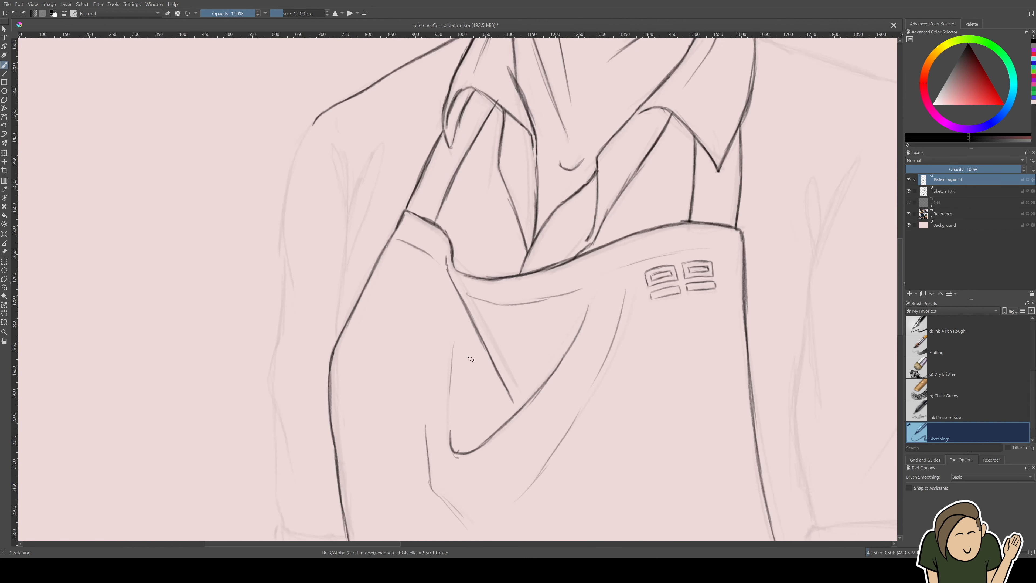
{"action": "left_click_drag", "start_coordinate": [472, 359], "coordinate": [368, 339]}
Step: Select the badge rectangles on the apron's chest and nudge them slightly left
{"action": "key", "text": "ctrl+r"}
{"action": "left_click_drag", "start_coordinate": [530, 233], "coordinate": [619, 284]}
{"action": "key", "text": "t"}
{"action": "left_click_drag", "start_coordinate": [572, 260], "coordinate": [564, 260]}
{"action": "key", "text": "ctrl+shift+a"}
{"action": "key", "text": "b"}
Step: Add more seam and fold lines across the apron and shirt
{"action": "left_click_drag", "start_coordinate": [359, 250], "coordinate": [586, 201]}
{"action": "left_click_drag", "start_coordinate": [460, 181], "coordinate": [416, 252]}
{"action": "left_click_drag", "start_coordinate": [493, 136], "coordinate": [489, 210]}
{"action": "left_click_drag", "start_coordinate": [489, 210], "coordinate": [489, 300]}
{"action": "left_click_drag", "start_coordinate": [380, 161], "coordinate": [422, 196]}
{"action": "left_click_drag", "start_coordinate": [463, 337], "coordinate": [552, 281]}
Step: Line the sleeve of the arm behind the plate, with its outer contour and armpit folds
{"action": "left_click_drag", "start_coordinate": [321, 353], "coordinate": [332, 167]}
{"action": "left_click_drag", "start_coordinate": [335, 223], "coordinate": [362, 143]}
{"action": "left_click_drag", "start_coordinate": [367, 143], "coordinate": [338, 219]}
{"action": "mouse_move", "coordinate": [331, 168]}
{"action": "left_mouse_down"}
{"action": "mouse_move", "coordinate": [324, 150]}
{"action": "mouse_move", "coordinate": [267, 262]}
{"action": "left_mouse_up"}
{"action": "left_click_drag", "start_coordinate": [281, 322], "coordinate": [309, 209]}
{"action": "left_click_drag", "start_coordinate": [299, 153], "coordinate": [305, 189]}
{"action": "mouse_move", "coordinate": [299, 158]}
{"action": "left_mouse_down"}
{"action": "mouse_move", "coordinate": [291, 247]}
{"action": "mouse_move", "coordinate": [302, 337]}
{"action": "left_mouse_up"}
{"action": "left_click_drag", "start_coordinate": [306, 359], "coordinate": [313, 273]}
{"action": "left_click_drag", "start_coordinate": [294, 208], "coordinate": [305, 336]}
Step: Draw the rolled cuff with its creases and the forearm edge running down to the plate
{"action": "left_click_drag", "start_coordinate": [362, 369], "coordinate": [324, 306]}
{"action": "scroll", "coordinate": [325, 306], "scroll_direction": "up", "scroll_amount": 3}
{"action": "mouse_move", "coordinate": [319, 254]}
{"action": "left_mouse_down"}
{"action": "mouse_move", "coordinate": [315, 301]}
{"action": "mouse_move", "coordinate": [406, 337]}
{"action": "mouse_move", "coordinate": [408, 273]}
{"action": "left_mouse_up"}
{"action": "mouse_move", "coordinate": [326, 295]}
{"action": "left_mouse_down"}
{"action": "mouse_move", "coordinate": [383, 311]}
{"action": "mouse_move", "coordinate": [351, 229]}
{"action": "mouse_move", "coordinate": [337, 306]}
{"action": "left_mouse_up"}
{"action": "left_click_drag", "start_coordinate": [417, 385], "coordinate": [493, 386]}
{"action": "left_click_drag", "start_coordinate": [493, 386], "coordinate": [492, 194]}
{"action": "left_click_drag", "start_coordinate": [237, 397], "coordinate": [263, 308]}
{"action": "key", "text": "ctrl+z"}
Step: Draw an ellipse for the plate's outer rim on a new layer and rotate it to match the sketch
{"action": "key", "text": "5"}
{"action": "left_click", "coordinate": [4, 91]}
{"action": "mouse_move", "coordinate": [222, 220]}
{"action": "left_mouse_down"}
{"action": "mouse_move", "coordinate": [346, 200]}
{"action": "mouse_move", "coordinate": [664, 424]}
{"action": "left_mouse_up"}
{"action": "key", "text": "ctrl+z"}
{"action": "key", "text": "Insert"}
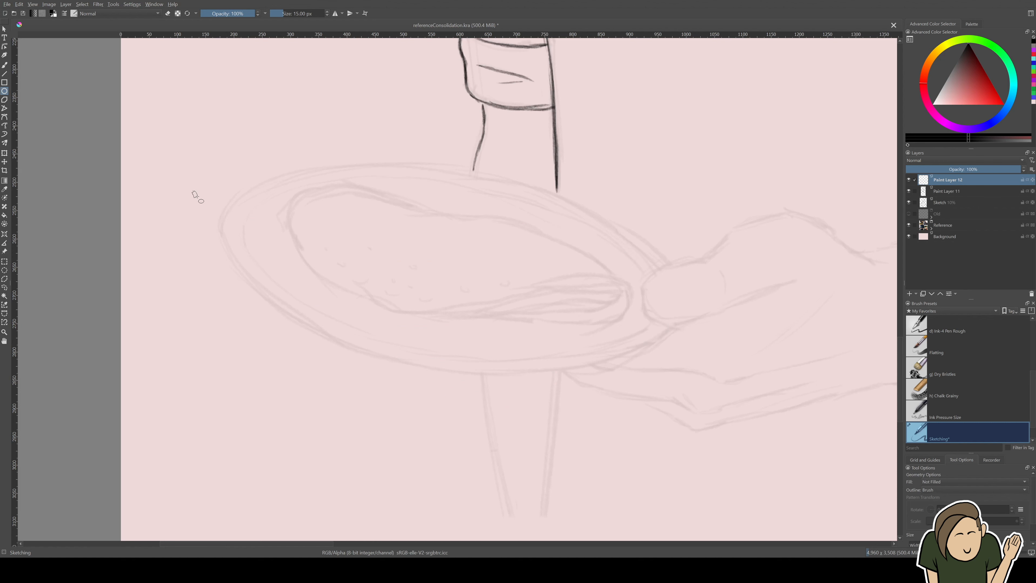
{"action": "left_click_drag", "start_coordinate": [215, 220], "coordinate": [693, 432]}
{"action": "key", "text": "ctrl+t"}
{"action": "left_click_drag", "start_coordinate": [590, 433], "coordinate": [562, 435]}
{"action": "key", "text": "Return"}
{"action": "key", "text": "b"}
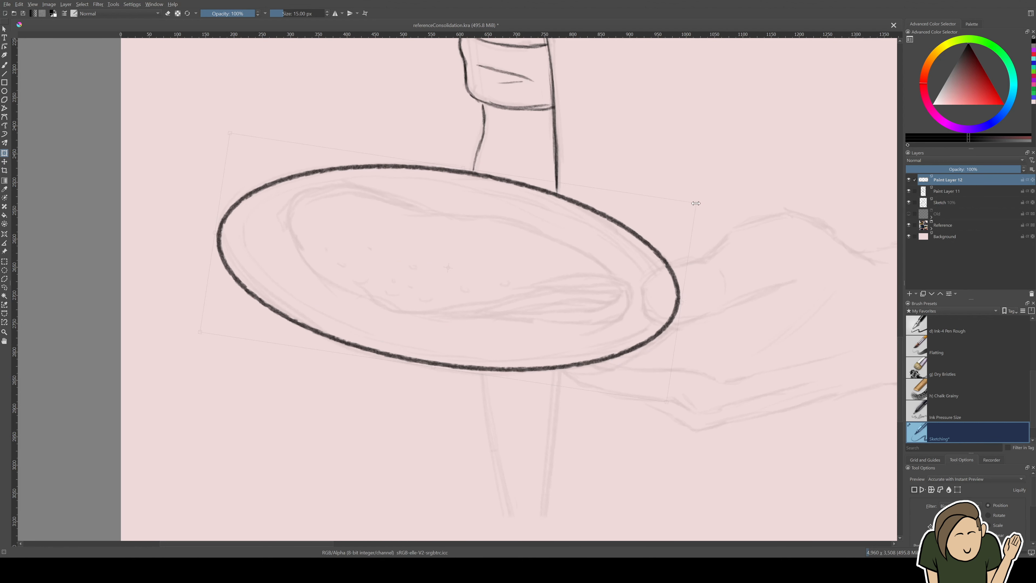
Step: Merge the plate ellipse into the linework layer and erase the rim where the thumb overlaps it
{"action": "key", "text": "ctrl+e"}
{"action": "left_click_drag", "start_coordinate": [612, 294], "coordinate": [574, 304]}
{"action": "key", "text": "/"}
{"action": "left_click_drag", "start_coordinate": [616, 345], "coordinate": [620, 301]}
{"action": "key", "text": "/"}
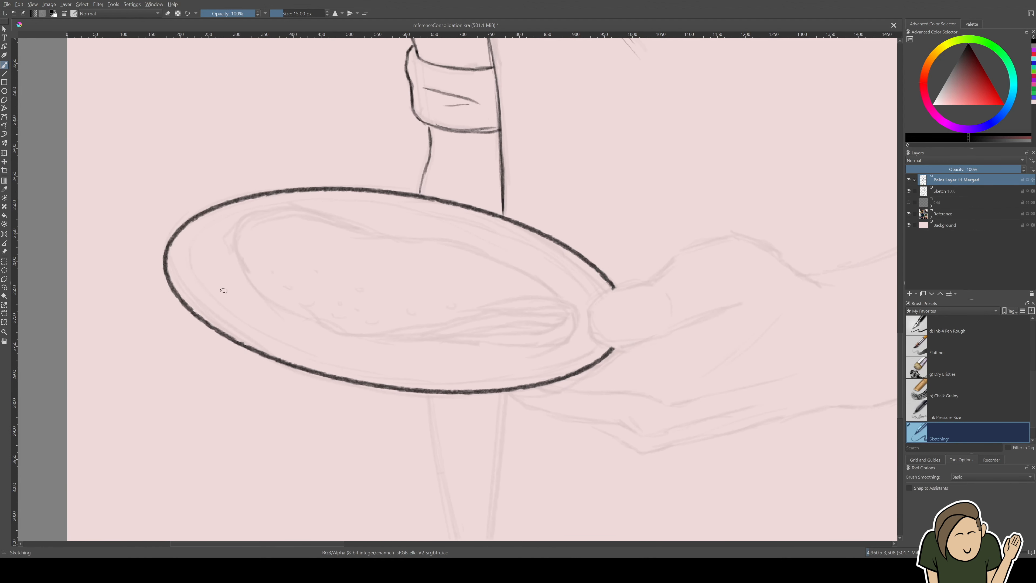
Step: Thin the plate rim's heavy outline by erasing along its edge
{"action": "scroll", "coordinate": [282, 240], "scroll_direction": "up", "scroll_amount": 1}
{"action": "left_click_drag", "start_coordinate": [474, 134], "coordinate": [460, 182]}
{"action": "key", "text": "e"}
{"action": "mouse_move", "coordinate": [163, 311]}
{"action": "left_mouse_down"}
{"action": "mouse_move", "coordinate": [132, 268]}
{"action": "mouse_move", "coordinate": [141, 234]}
{"action": "mouse_move", "coordinate": [355, 173]}
{"action": "mouse_move", "coordinate": [536, 204]}
{"action": "left_mouse_up"}
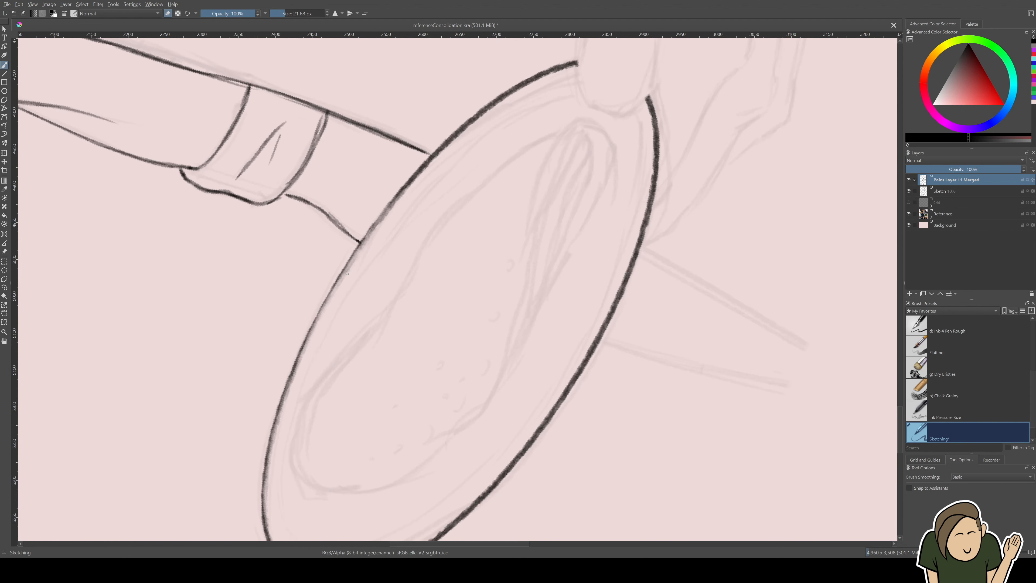
{"action": "left_click_drag", "start_coordinate": [348, 272], "coordinate": [575, 63]}
{"action": "mouse_move", "coordinate": [192, 364]}
{"action": "left_mouse_down"}
{"action": "mouse_move", "coordinate": [262, 253]}
{"action": "mouse_move", "coordinate": [527, 106]}
{"action": "left_mouse_up"}
{"action": "left_click_drag", "start_coordinate": [527, 106], "coordinate": [635, 86]}
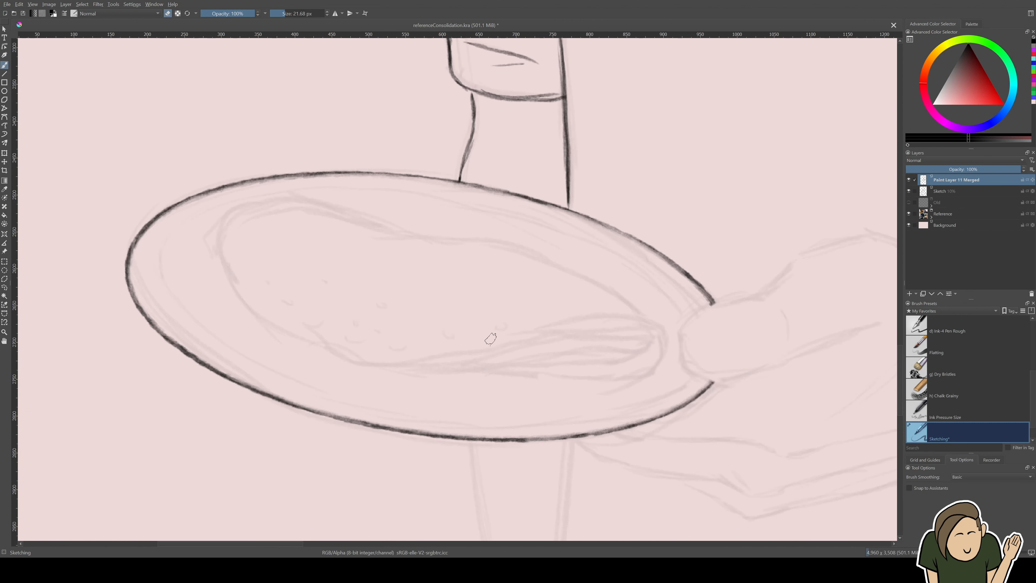
Step: Redraw sections of the plate's rim with the brush to smooth and vary the line weight
{"action": "key", "text": "e"}
{"action": "left_click_drag", "start_coordinate": [615, 275], "coordinate": [589, 199]}
{"action": "left_click_drag", "start_coordinate": [169, 359], "coordinate": [357, 213]}
{"action": "left_click_drag", "start_coordinate": [264, 264], "coordinate": [631, 162]}
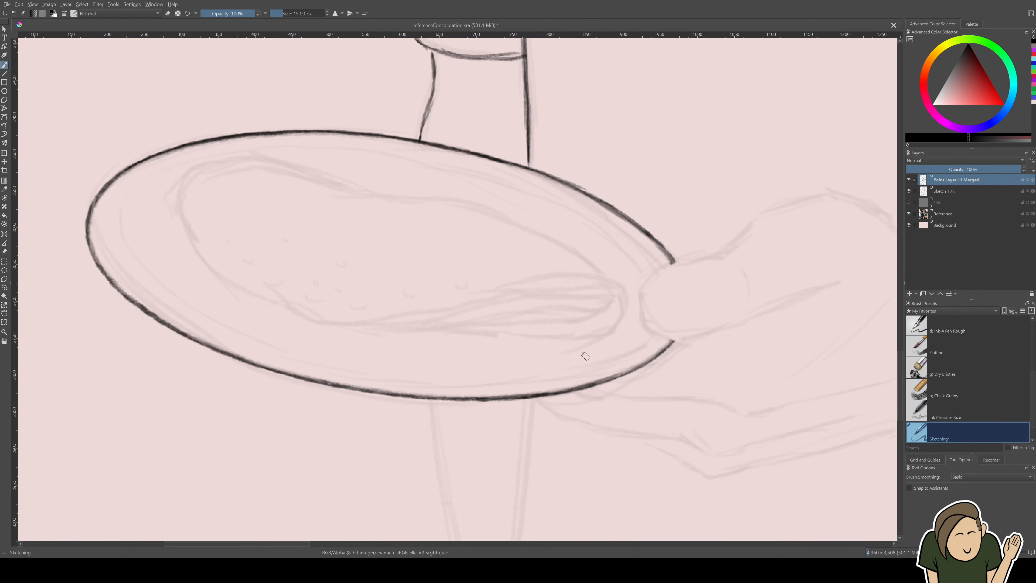
Step: Draw the broken inner rim lines of the plate along its upper and lower edges
{"action": "mouse_move", "coordinate": [106, 235]}
{"action": "left_mouse_down"}
{"action": "mouse_move", "coordinate": [212, 330]}
{"action": "mouse_move", "coordinate": [258, 487]}
{"action": "left_mouse_up"}
{"action": "mouse_move", "coordinate": [247, 268]}
{"action": "left_mouse_down"}
{"action": "mouse_move", "coordinate": [292, 240]}
{"action": "mouse_move", "coordinate": [556, 147]}
{"action": "left_mouse_up"}
{"action": "mouse_move", "coordinate": [621, 260]}
{"action": "left_mouse_down"}
{"action": "mouse_move", "coordinate": [481, 392]}
{"action": "mouse_move", "coordinate": [621, 249]}
{"action": "left_mouse_up"}
{"action": "key", "text": "5"}
Step: Draw the omelette's outline and folded edges over the sketch, and dot small texture marks on its surface
{"action": "left_click_drag", "start_coordinate": [189, 171], "coordinate": [249, 291]}
{"action": "mouse_move", "coordinate": [268, 290]}
{"action": "left_mouse_down"}
{"action": "mouse_move", "coordinate": [349, 327]}
{"action": "mouse_move", "coordinate": [500, 300]}
{"action": "left_mouse_up"}
{"action": "mouse_move", "coordinate": [528, 295]}
{"action": "left_mouse_down"}
{"action": "mouse_move", "coordinate": [614, 299]}
{"action": "mouse_move", "coordinate": [436, 318]}
{"action": "left_mouse_up"}
{"action": "mouse_move", "coordinate": [366, 324]}
{"action": "left_mouse_down"}
{"action": "mouse_move", "coordinate": [564, 336]}
{"action": "mouse_move", "coordinate": [516, 278]}
{"action": "left_mouse_up"}
{"action": "mouse_move", "coordinate": [488, 208]}
{"action": "left_mouse_down"}
{"action": "mouse_move", "coordinate": [600, 273]}
{"action": "mouse_move", "coordinate": [337, 192]}
{"action": "left_mouse_up"}
{"action": "left_click_drag", "start_coordinate": [342, 189], "coordinate": [187, 167]}
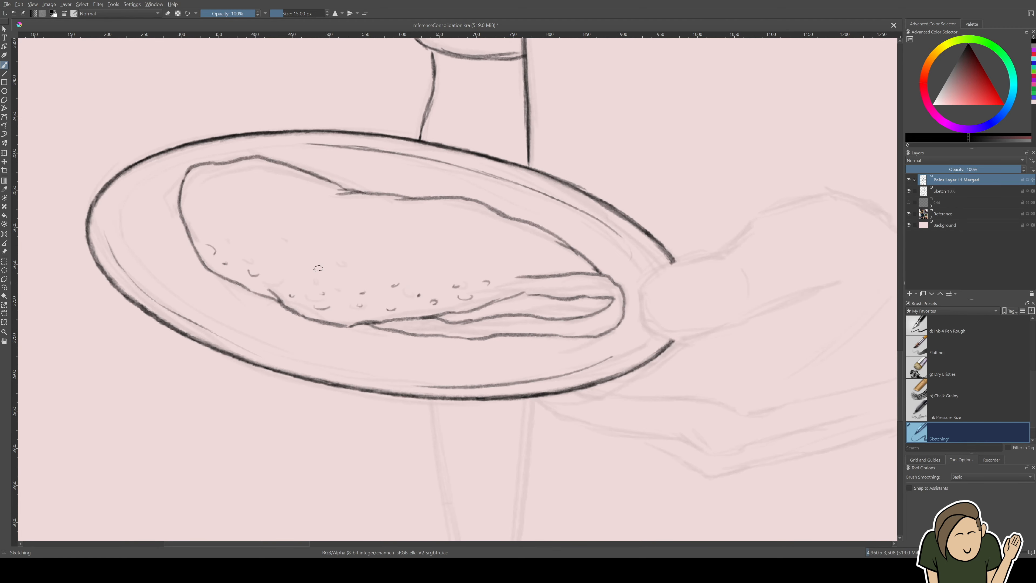
{"action": "left_click_drag", "start_coordinate": [546, 294], "coordinate": [502, 299]}
{"action": "left_click_drag", "start_coordinate": [522, 278], "coordinate": [502, 284]}
{"action": "scroll", "coordinate": [275, 420], "scroll_direction": "down", "scroll_amount": 5}
{"action": "scroll", "coordinate": [387, 435], "scroll_direction": "up", "scroll_amount": 3}
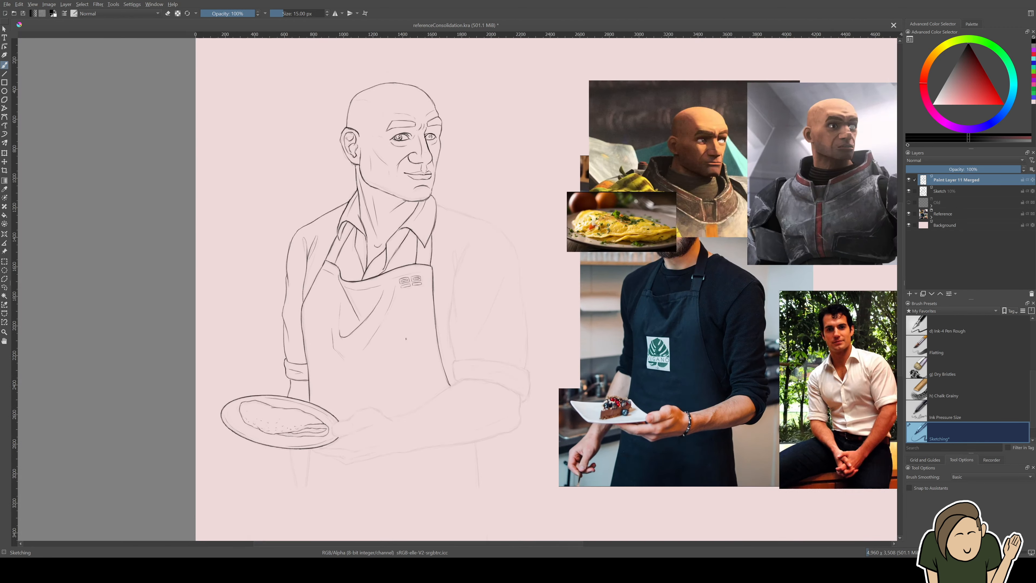
Step: Touch up the head and neck linework, alternating brush and eraser and undoing the unwanted stroke
{"action": "key", "text": "/"}
{"action": "mouse_move", "coordinate": [359, 144]}
{"action": "left_mouse_down"}
{"action": "mouse_move", "coordinate": [308, 310]}
{"action": "mouse_move", "coordinate": [370, 167]}
{"action": "left_mouse_up"}
{"action": "key", "text": "/"}
{"action": "key", "text": "e"}
{"action": "left_click_drag", "start_coordinate": [391, 262], "coordinate": [370, 233]}
{"action": "key", "text": "5"}
{"action": "key", "text": "/"}
{"action": "key", "text": "/"}
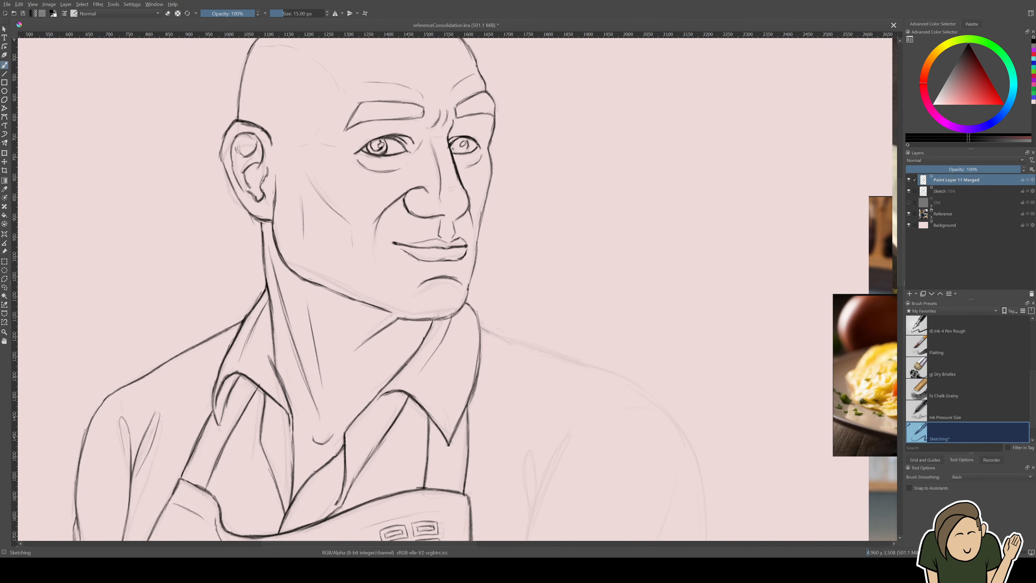
{"action": "key", "text": "ctrl+z"}
{"action": "left_click_drag", "start_coordinate": [307, 310], "coordinate": [345, 189]}
{"action": "key", "text": "/"}
{"action": "key", "text": "/"}
{"action": "left_click_drag", "start_coordinate": [382, 221], "coordinate": [398, 268]}
{"action": "key", "text": "5"}
Step: Draw the outer contour of the shoulder and sleeve on the plate-holding arm, down to the rolled cuff
{"action": "mouse_move", "coordinate": [451, 477]}
{"action": "left_mouse_down"}
{"action": "mouse_move", "coordinate": [417, 475]}
{"action": "mouse_move", "coordinate": [417, 155]}
{"action": "left_mouse_up"}
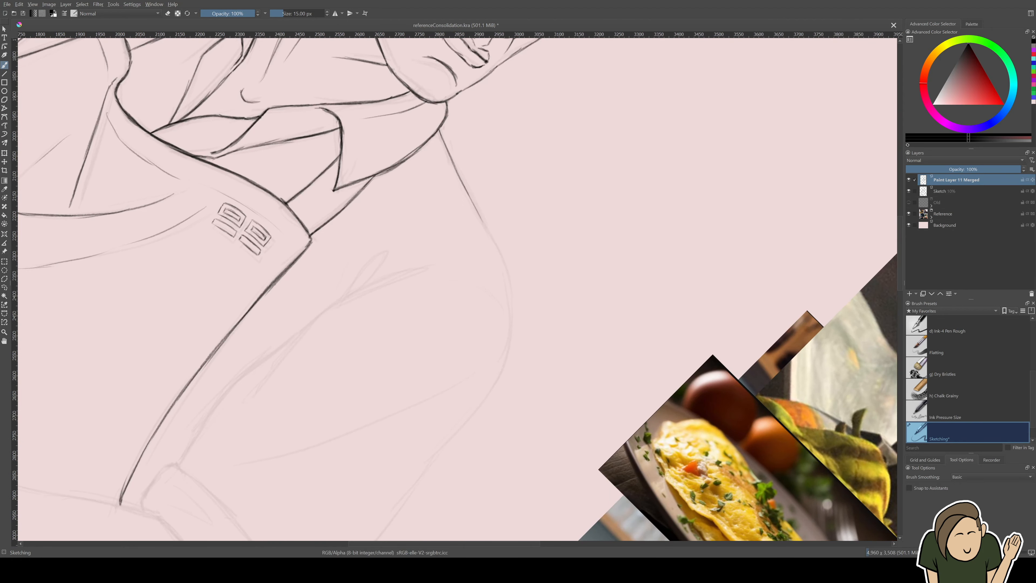
{"action": "left_click_drag", "start_coordinate": [466, 190], "coordinate": [512, 336]}
{"action": "key", "text": "5"}
{"action": "left_click_drag", "start_coordinate": [490, 408], "coordinate": [466, 222]}
{"action": "left_click_drag", "start_coordinate": [511, 111], "coordinate": [539, 250]}
{"action": "left_click_drag", "start_coordinate": [510, 368], "coordinate": [528, 279]}
{"action": "left_click_drag", "start_coordinate": [556, 151], "coordinate": [574, 308]}
{"action": "left_click_drag", "start_coordinate": [510, 319], "coordinate": [545, 351]}
Step: Draw the inner edge of the same sleeve with its armpit creases and a long diagonal fold line
{"action": "mouse_move", "coordinate": [400, 235]}
{"action": "left_mouse_down"}
{"action": "mouse_move", "coordinate": [412, 371]}
{"action": "mouse_move", "coordinate": [412, 323]}
{"action": "left_mouse_up"}
{"action": "mouse_move", "coordinate": [413, 326]}
{"action": "left_mouse_down"}
{"action": "mouse_move", "coordinate": [410, 239]}
{"action": "mouse_move", "coordinate": [441, 145]}
{"action": "mouse_move", "coordinate": [428, 187]}
{"action": "left_mouse_up"}
{"action": "left_click_drag", "start_coordinate": [414, 147], "coordinate": [421, 191]}
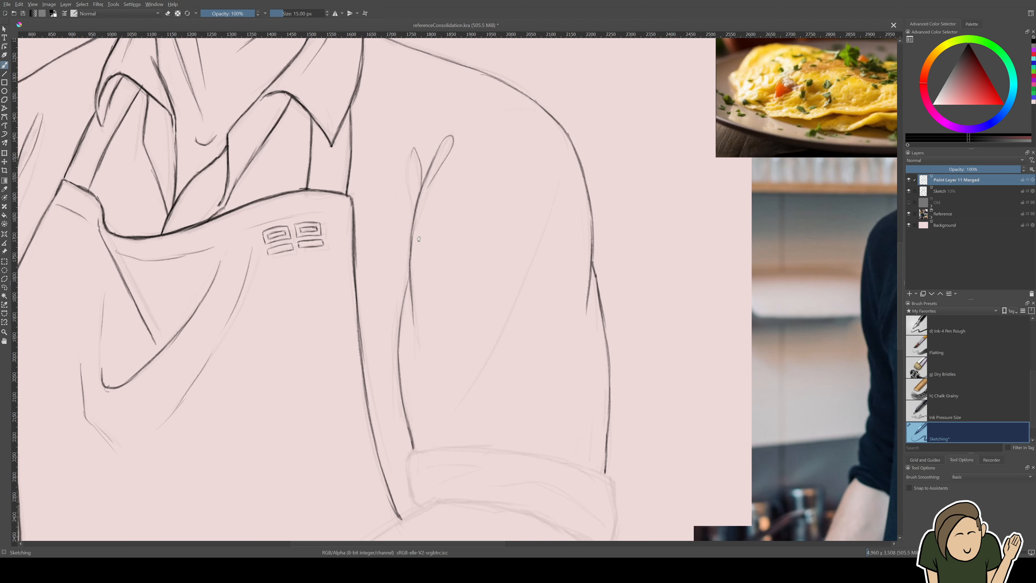
{"action": "left_click_drag", "start_coordinate": [559, 189], "coordinate": [455, 422]}
Step: Draw the rolled cuff with its creases and begin the forearm and elbow lines below it
{"action": "left_click_drag", "start_coordinate": [405, 419], "coordinate": [442, 186]}
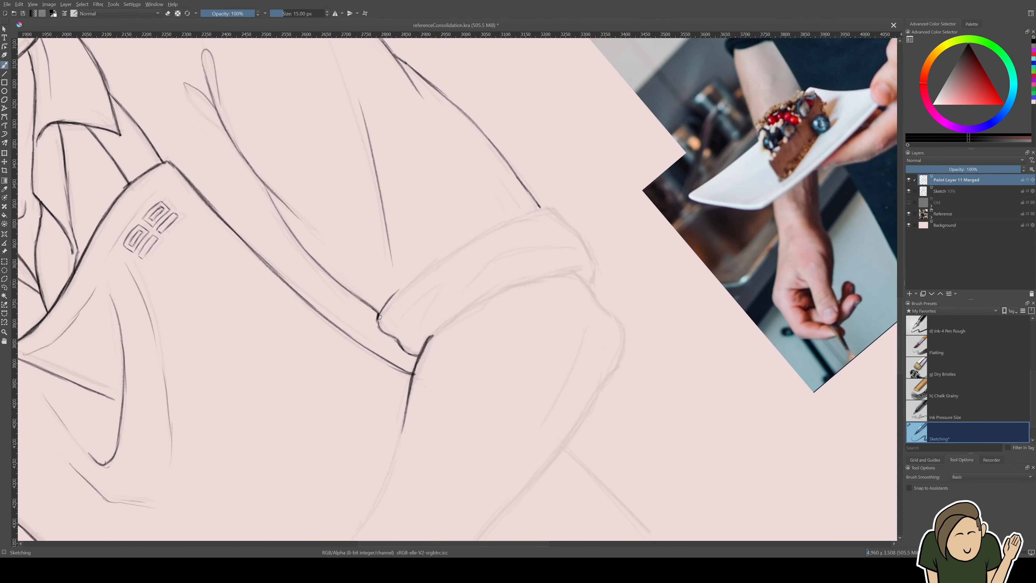
{"action": "mouse_move", "coordinate": [379, 318]}
{"action": "left_mouse_down"}
{"action": "mouse_move", "coordinate": [569, 212]}
{"action": "mouse_move", "coordinate": [592, 288]}
{"action": "left_mouse_up"}
{"action": "scroll", "coordinate": [457, 286], "scroll_direction": "down", "scroll_amount": 1}
{"action": "mouse_move", "coordinate": [421, 303]}
{"action": "left_mouse_down"}
{"action": "mouse_move", "coordinate": [578, 231]}
{"action": "mouse_move", "coordinate": [605, 343]}
{"action": "mouse_move", "coordinate": [567, 381]}
{"action": "left_mouse_up"}
{"action": "mouse_move", "coordinate": [431, 246]}
{"action": "left_mouse_down"}
{"action": "mouse_move", "coordinate": [393, 281]}
{"action": "mouse_move", "coordinate": [408, 283]}
{"action": "left_mouse_up"}
{"action": "left_click_drag", "start_coordinate": [482, 220], "coordinate": [456, 249]}
{"action": "left_click_drag", "start_coordinate": [471, 237], "coordinate": [455, 251]}
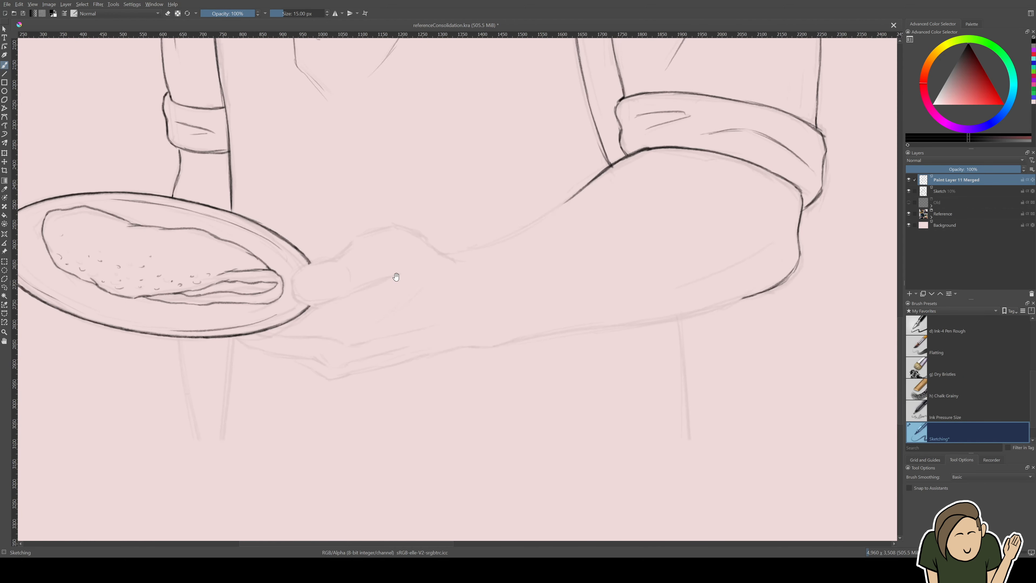
Step: Draw the thumb gripping the plate, the back of the hand and the forearm's upper contour
{"action": "mouse_move", "coordinate": [348, 303]}
{"action": "left_mouse_down"}
{"action": "mouse_move", "coordinate": [445, 273]}
{"action": "mouse_move", "coordinate": [400, 281]}
{"action": "left_mouse_up"}
{"action": "mouse_move", "coordinate": [342, 264]}
{"action": "left_mouse_down"}
{"action": "mouse_move", "coordinate": [408, 234]}
{"action": "mouse_move", "coordinate": [482, 246]}
{"action": "mouse_move", "coordinate": [416, 240]}
{"action": "left_mouse_up"}
{"action": "mouse_move", "coordinate": [383, 283]}
{"action": "left_mouse_down"}
{"action": "mouse_move", "coordinate": [447, 238]}
{"action": "mouse_move", "coordinate": [482, 231]}
{"action": "mouse_move", "coordinate": [525, 124]}
{"action": "left_mouse_up"}
{"action": "mouse_move", "coordinate": [382, 192]}
{"action": "left_mouse_down"}
{"action": "mouse_move", "coordinate": [508, 403]}
{"action": "mouse_move", "coordinate": [496, 407]}
{"action": "left_mouse_up"}
{"action": "left_click_drag", "start_coordinate": [486, 392], "coordinate": [538, 303]}
{"action": "left_click_drag", "start_coordinate": [211, 295], "coordinate": [460, 161]}
{"action": "left_click_drag", "start_coordinate": [531, 184], "coordinate": [359, 470]}
{"action": "mouse_move", "coordinate": [359, 469]}
{"action": "left_mouse_down"}
{"action": "mouse_move", "coordinate": [399, 285]}
{"action": "mouse_move", "coordinate": [378, 310]}
{"action": "left_mouse_up"}
{"action": "mouse_move", "coordinate": [420, 301]}
{"action": "left_mouse_down"}
{"action": "mouse_move", "coordinate": [457, 274]}
{"action": "mouse_move", "coordinate": [491, 226]}
{"action": "left_mouse_up"}
{"action": "left_click_drag", "start_coordinate": [450, 249], "coordinate": [466, 180]}
{"action": "mouse_move", "coordinate": [427, 329]}
{"action": "left_mouse_down"}
{"action": "mouse_move", "coordinate": [448, 321]}
{"action": "mouse_move", "coordinate": [477, 283]}
{"action": "left_mouse_up"}
Step: Draw the fingers supporting the plate from below and the underside of the hand and forearm
{"action": "left_click_drag", "start_coordinate": [492, 287], "coordinate": [537, 220]}
{"action": "left_click_drag", "start_coordinate": [455, 335], "coordinate": [494, 282]}
{"action": "left_click_drag", "start_coordinate": [539, 228], "coordinate": [511, 376]}
{"action": "left_click_drag", "start_coordinate": [512, 375], "coordinate": [473, 378]}
{"action": "left_click_drag", "start_coordinate": [413, 256], "coordinate": [365, 178]}
{"action": "left_click_drag", "start_coordinate": [394, 228], "coordinate": [369, 187]}
{"action": "left_click_drag", "start_coordinate": [384, 259], "coordinate": [353, 192]}
{"action": "mouse_move", "coordinate": [374, 285]}
{"action": "left_mouse_down"}
{"action": "mouse_move", "coordinate": [364, 225]}
{"action": "mouse_move", "coordinate": [383, 251]}
{"action": "left_mouse_up"}
{"action": "left_click_drag", "start_coordinate": [373, 247], "coordinate": [364, 208]}
Step: Draw the lower body and apron edges below the plate and beneath the forearm
{"action": "key", "text": "5"}
{"action": "mouse_move", "coordinate": [347, 285]}
{"action": "left_mouse_down"}
{"action": "mouse_move", "coordinate": [407, 246]}
{"action": "mouse_move", "coordinate": [346, 379]}
{"action": "left_mouse_up"}
{"action": "left_click_drag", "start_coordinate": [336, 328], "coordinate": [350, 404]}
{"action": "left_click_drag", "start_coordinate": [385, 276], "coordinate": [377, 404]}
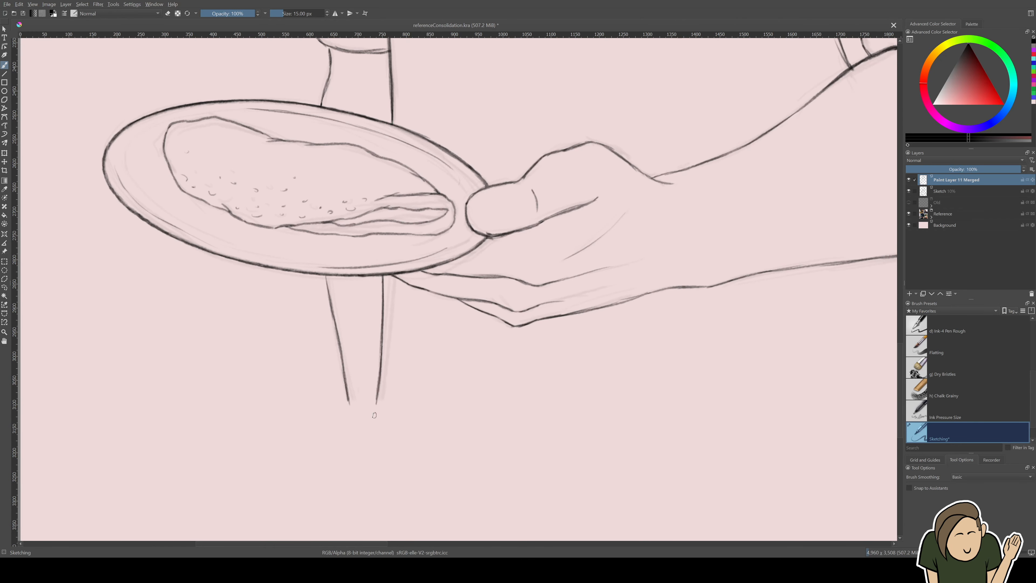
{"action": "left_click_drag", "start_coordinate": [673, 286], "coordinate": [368, 270]}
{"action": "left_click_drag", "start_coordinate": [576, 250], "coordinate": [585, 377]}
{"action": "left_click_drag", "start_coordinate": [694, 286], "coordinate": [244, 228]}
{"action": "mouse_move", "coordinate": [496, 174]}
{"action": "left_mouse_down"}
{"action": "mouse_move", "coordinate": [529, 192]}
{"action": "mouse_move", "coordinate": [425, 173]}
{"action": "left_mouse_up"}
{"action": "left_click_drag", "start_coordinate": [362, 214], "coordinate": [462, 133]}
{"action": "key", "text": "5"}
{"action": "left_click_drag", "start_coordinate": [410, 179], "coordinate": [412, 326]}
Step: Hide the Sketch layer to leave the clean linework, and save the document
{"action": "left_click", "coordinate": [909, 192]}
{"action": "mouse_move", "coordinate": [539, 363]}
{"action": "left_mouse_down"}
{"action": "mouse_move", "coordinate": [544, 344]}
{"action": "mouse_move", "coordinate": [448, 351]}
{"action": "left_mouse_up"}
{"action": "key", "text": "ctrl+s"}
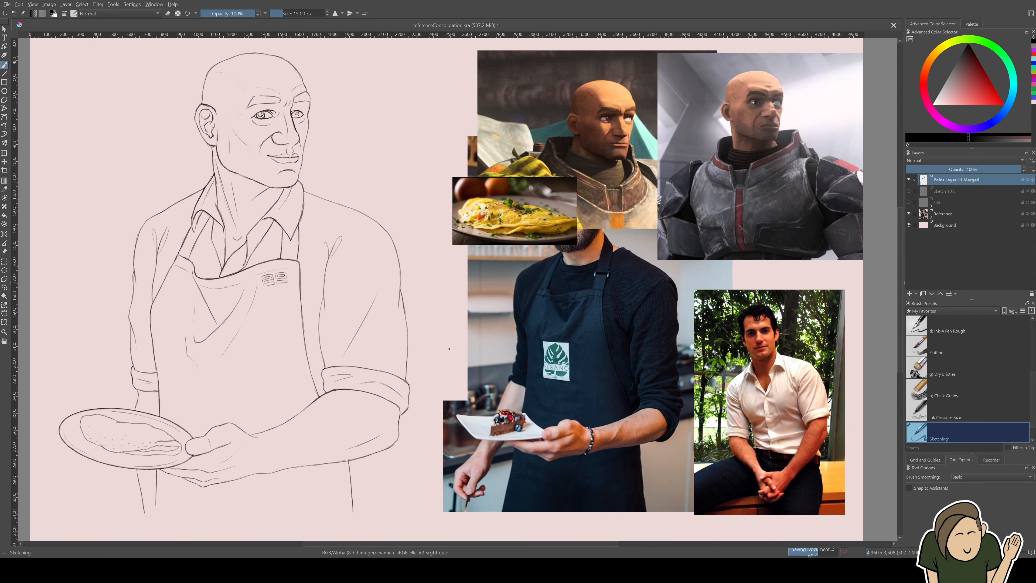
{"action": "left_click_drag", "start_coordinate": [450, 308], "coordinate": [454, 309]}
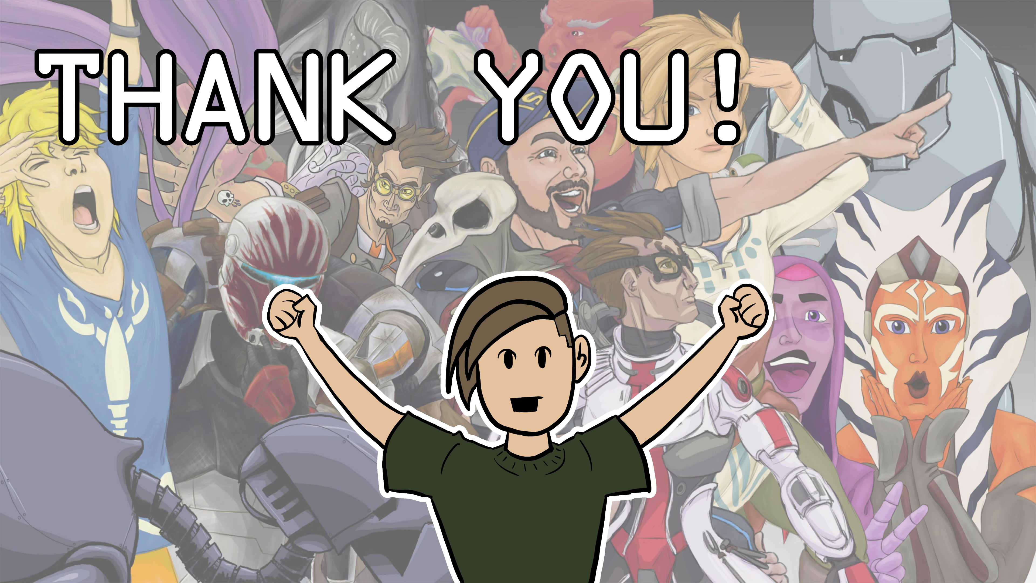